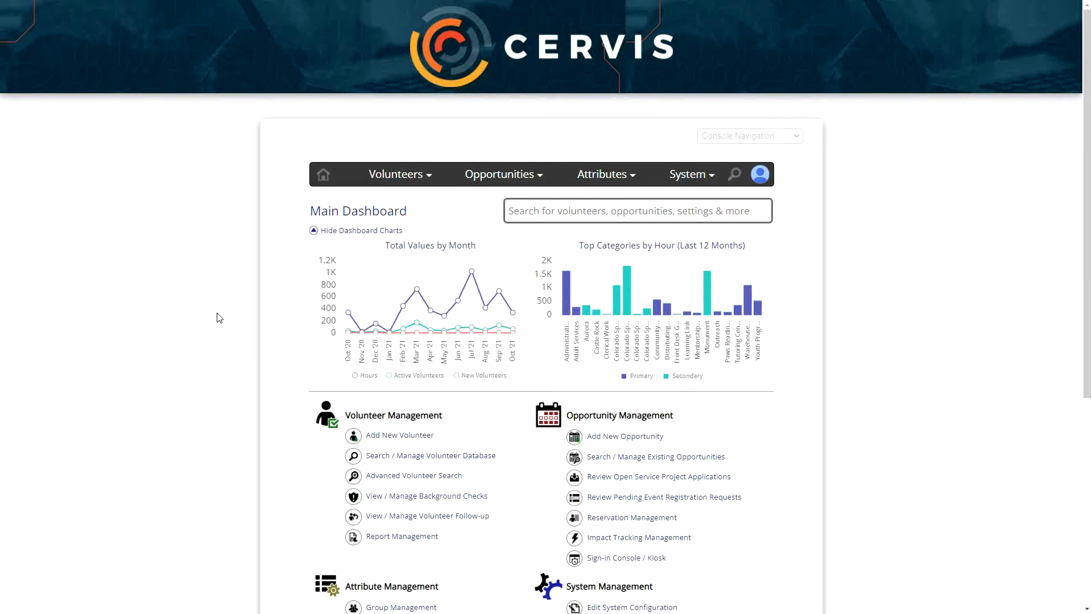
View the opportunity types available for a new opportunity, and return to the main dashboard
scroll(251, 334, down, 1)
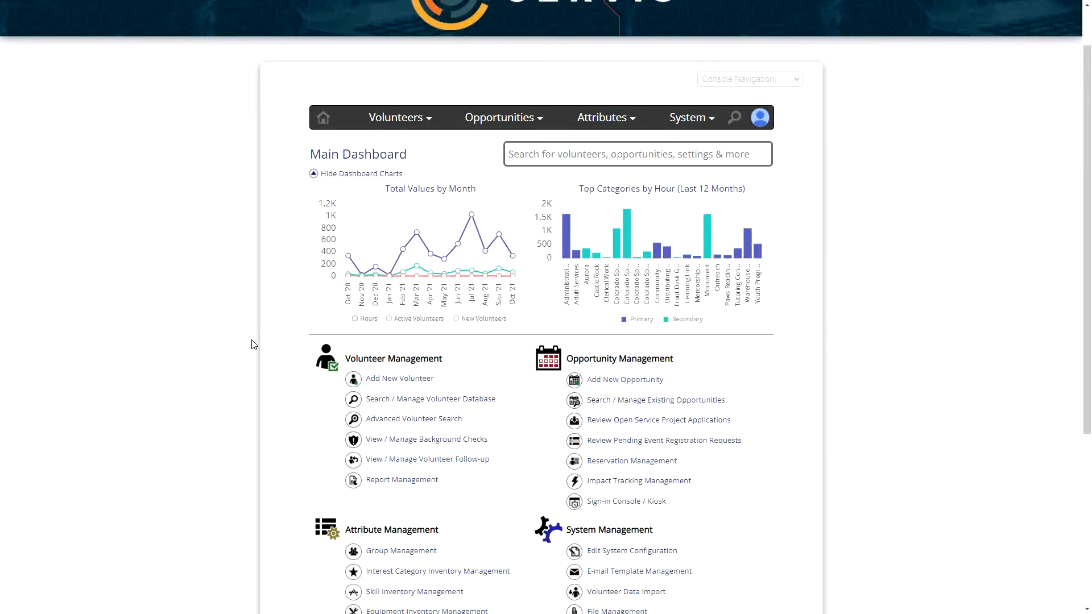
click(651, 380)
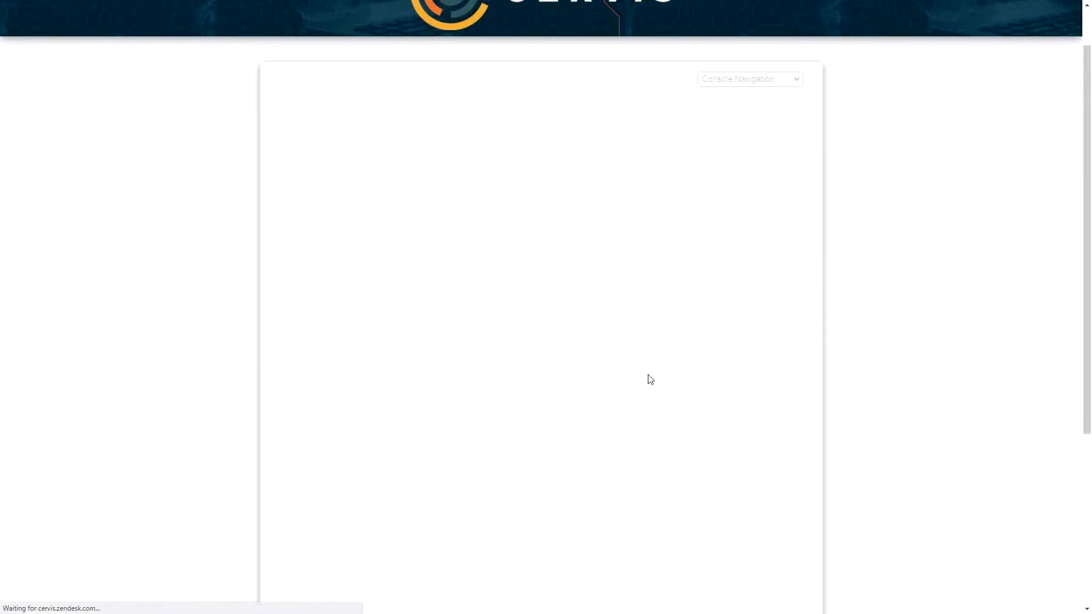
click(514, 210)
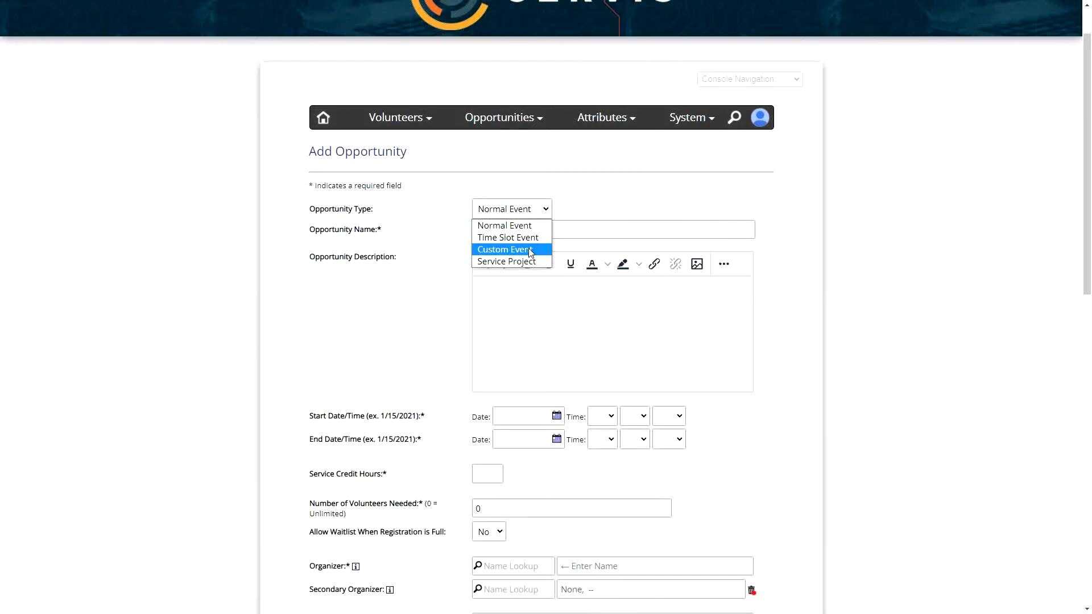
click(452, 213)
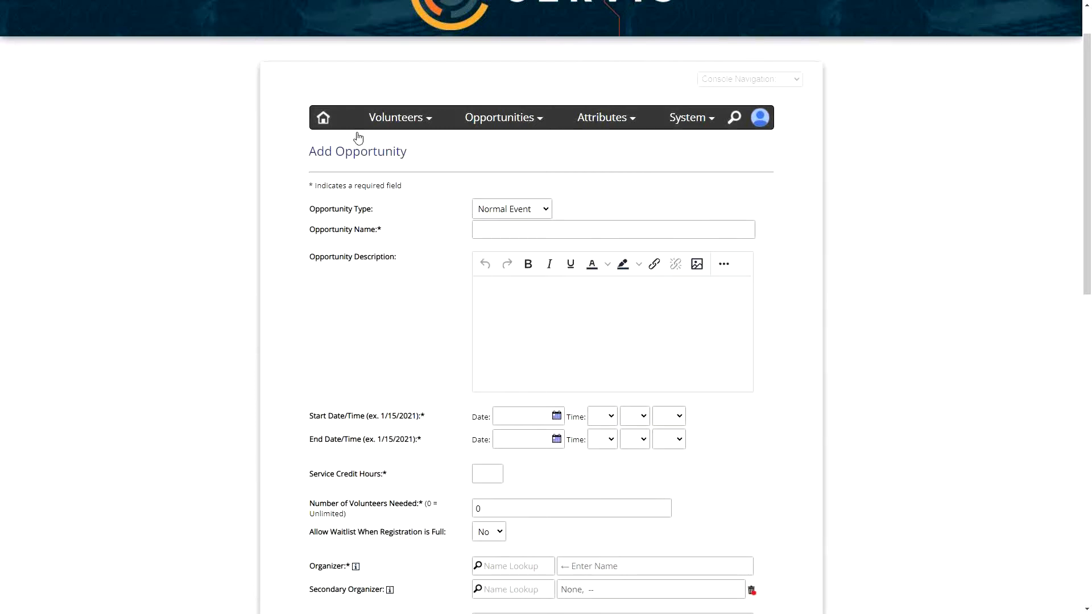
click(325, 119)
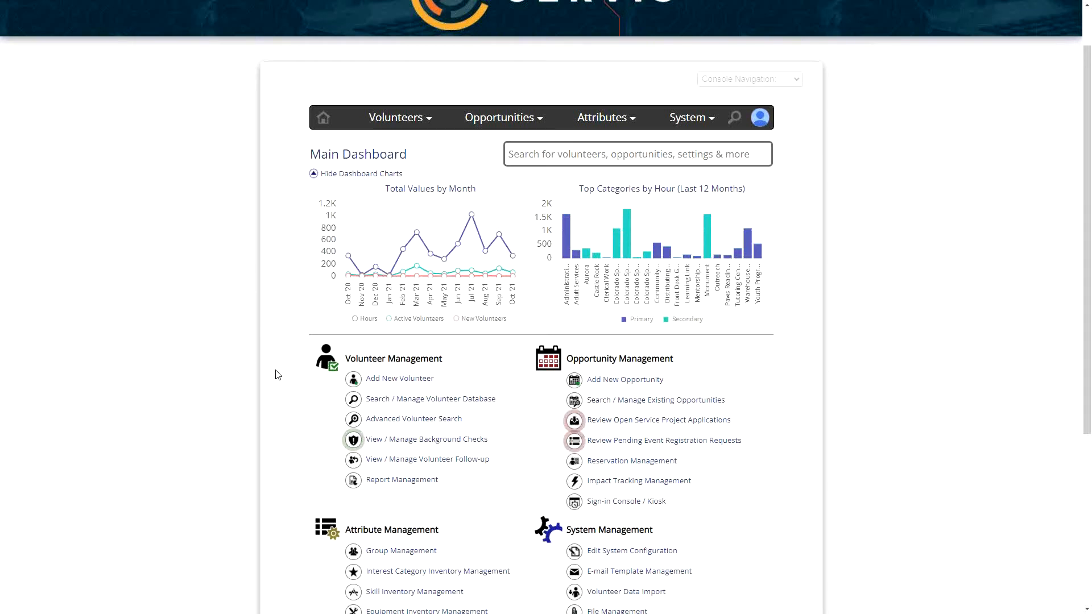
Open the system configuration for editing
scroll(790, 373, down, 3)
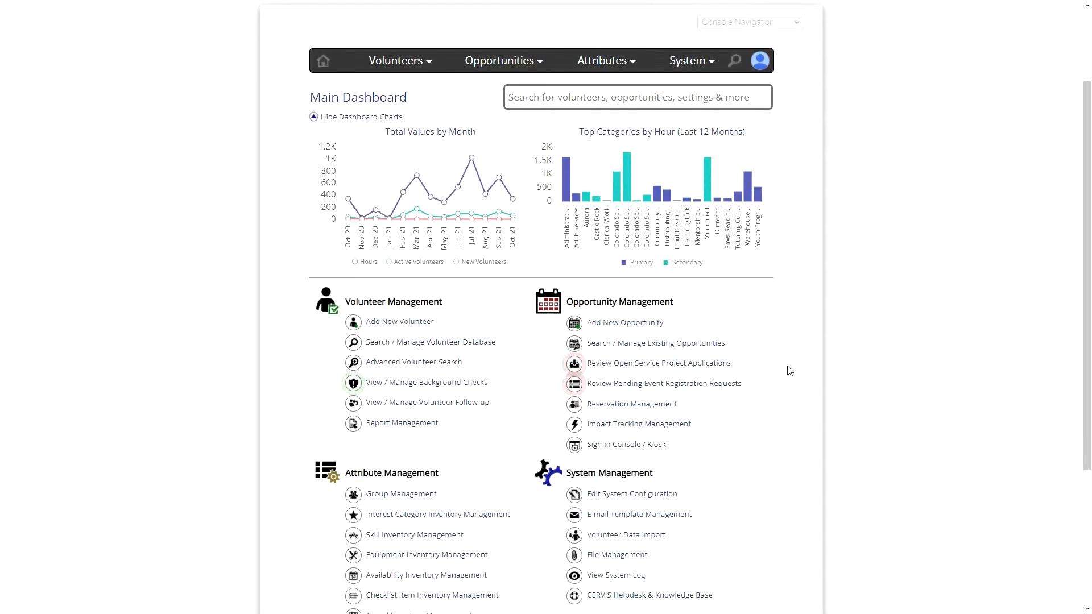
drag(575, 360, 653, 360)
click(660, 359)
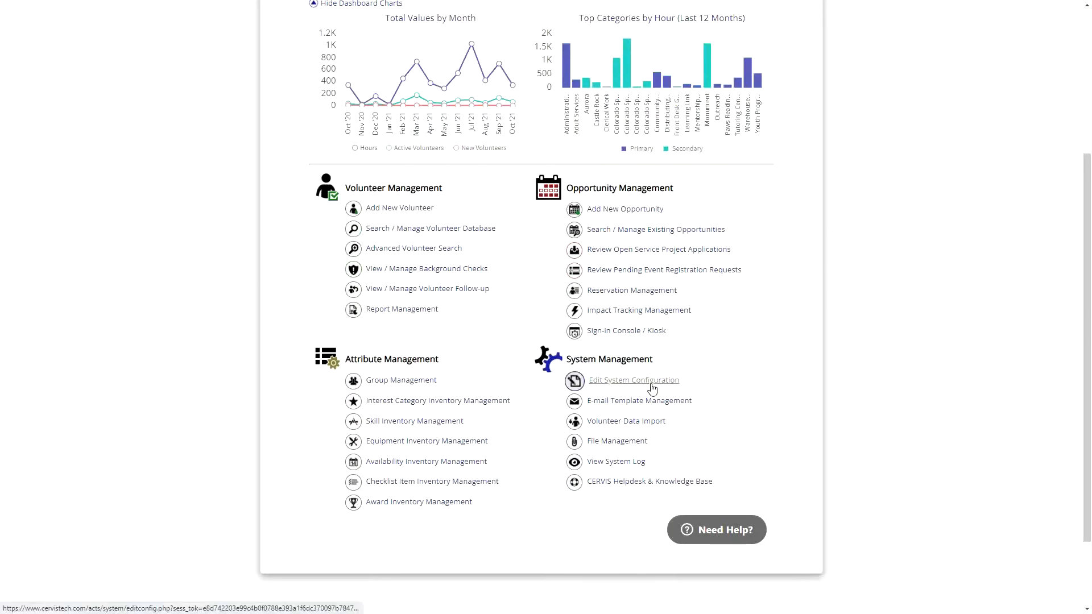
click(652, 384)
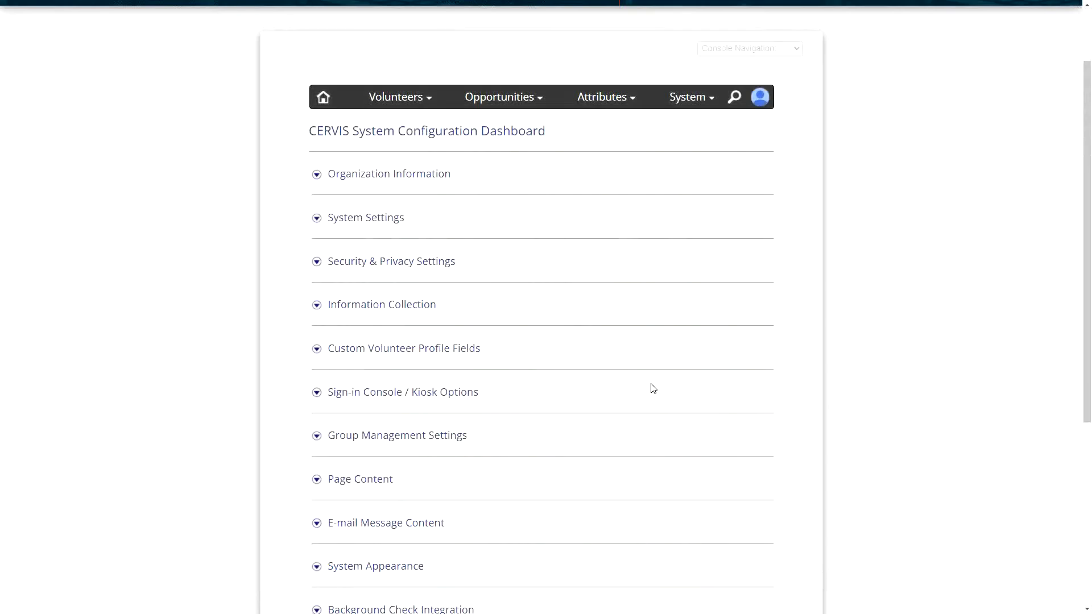
Open the management page for custom registration questions from the Information Collection settings
click(372, 307)
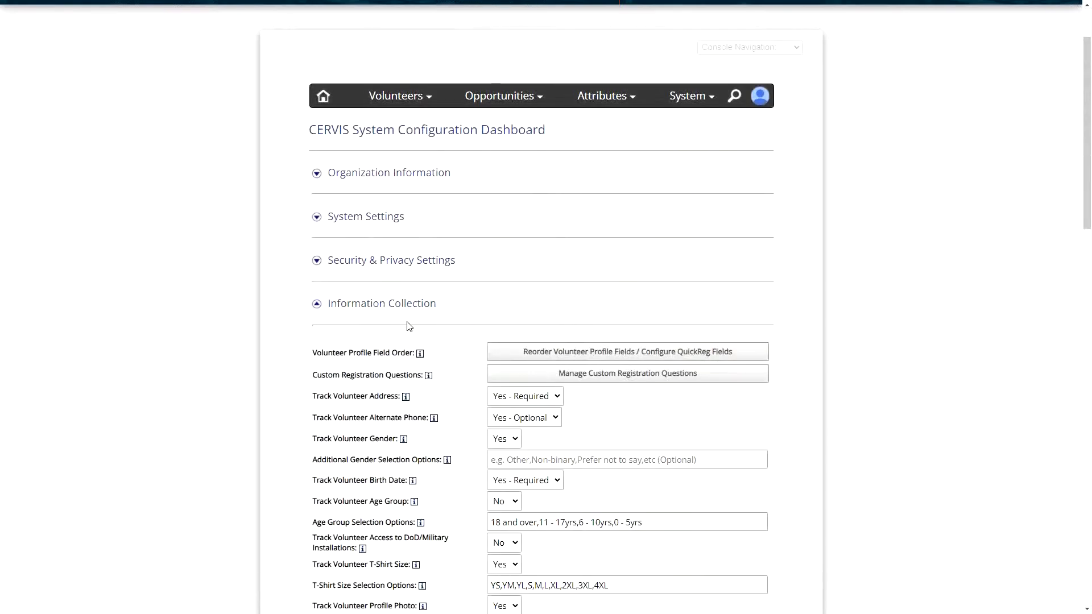
scroll(407, 322, down, 1)
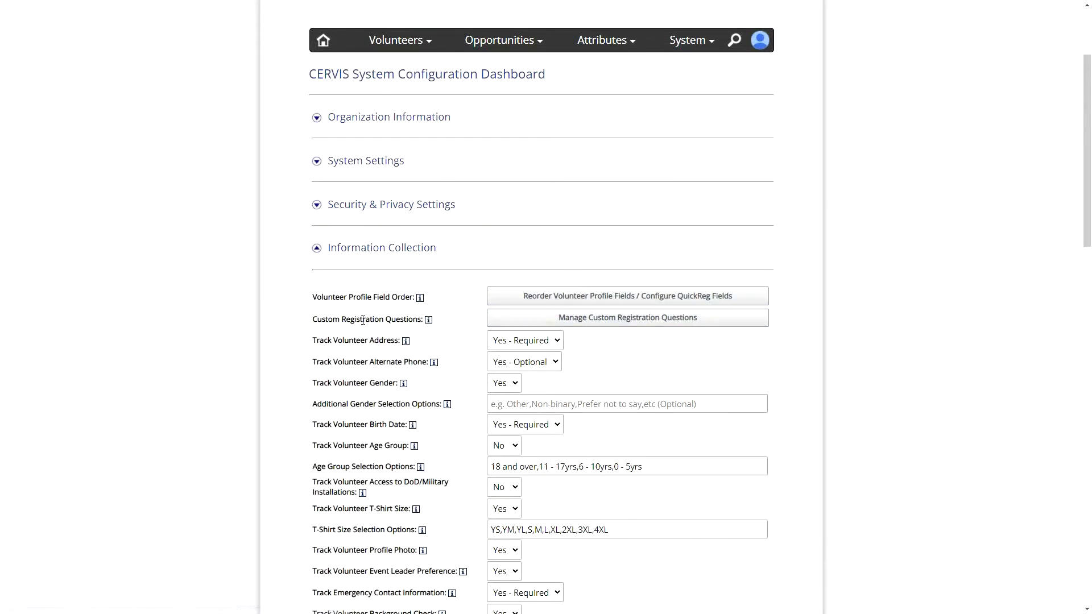
drag(341, 319, 419, 319)
click(420, 320)
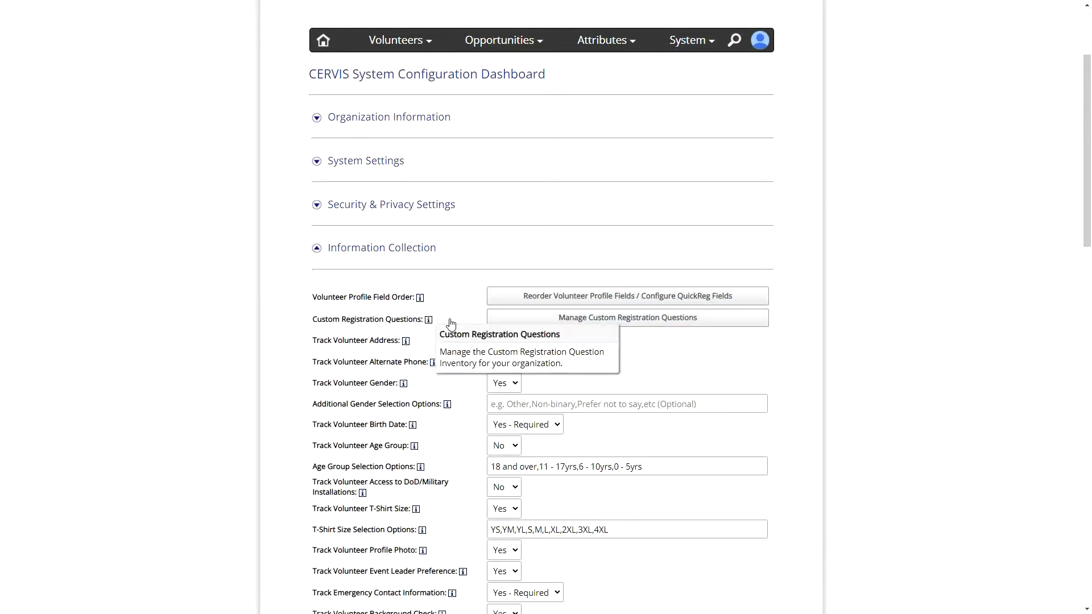
click(607, 320)
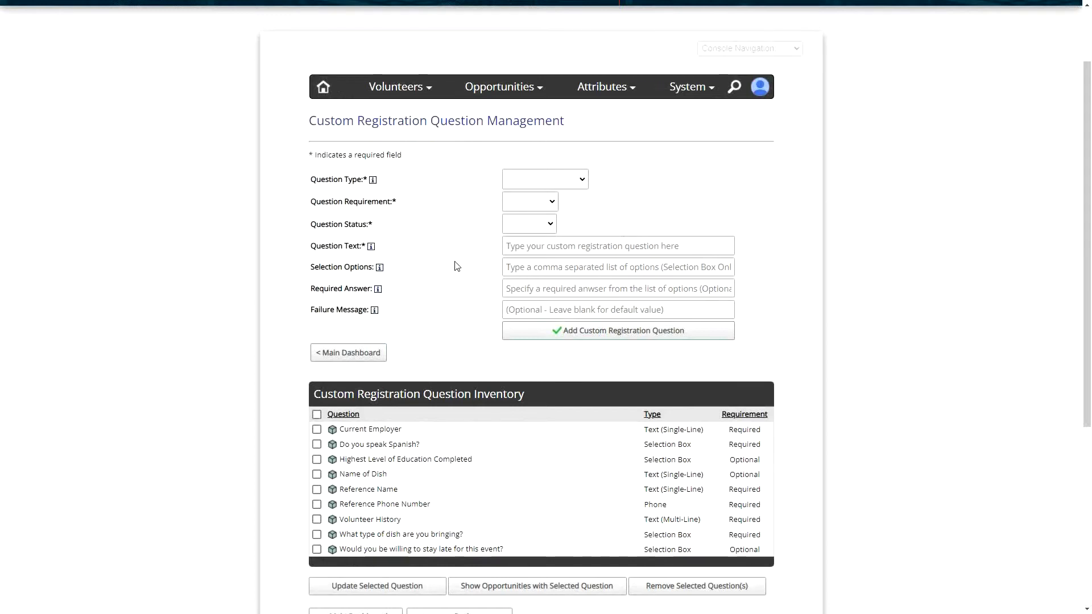
Set the new question's type to Selection Box and view the available requirement choices
click(534, 180)
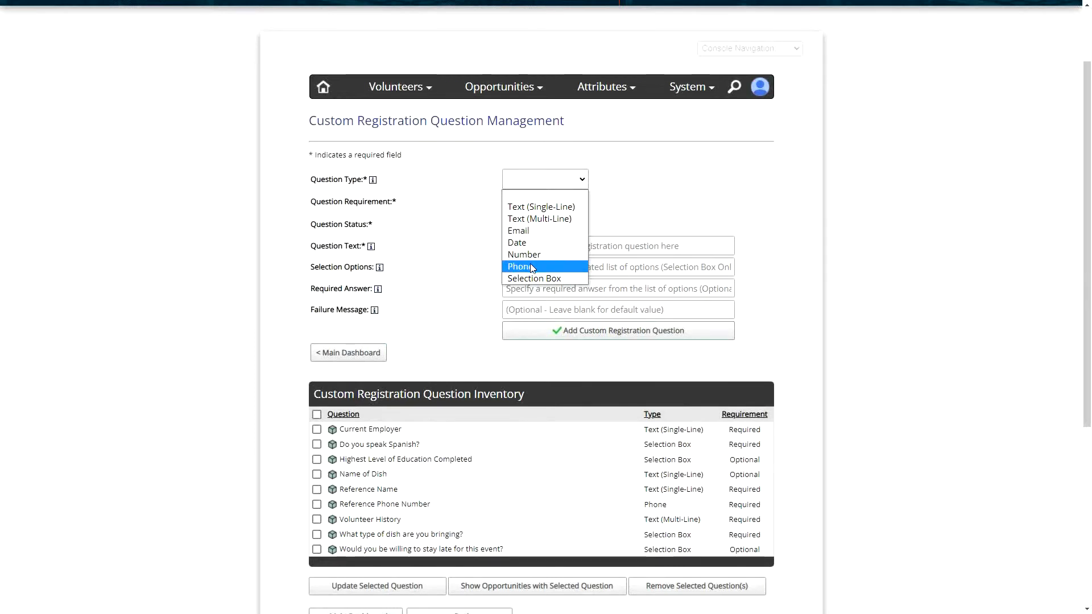
click(544, 278)
click(616, 205)
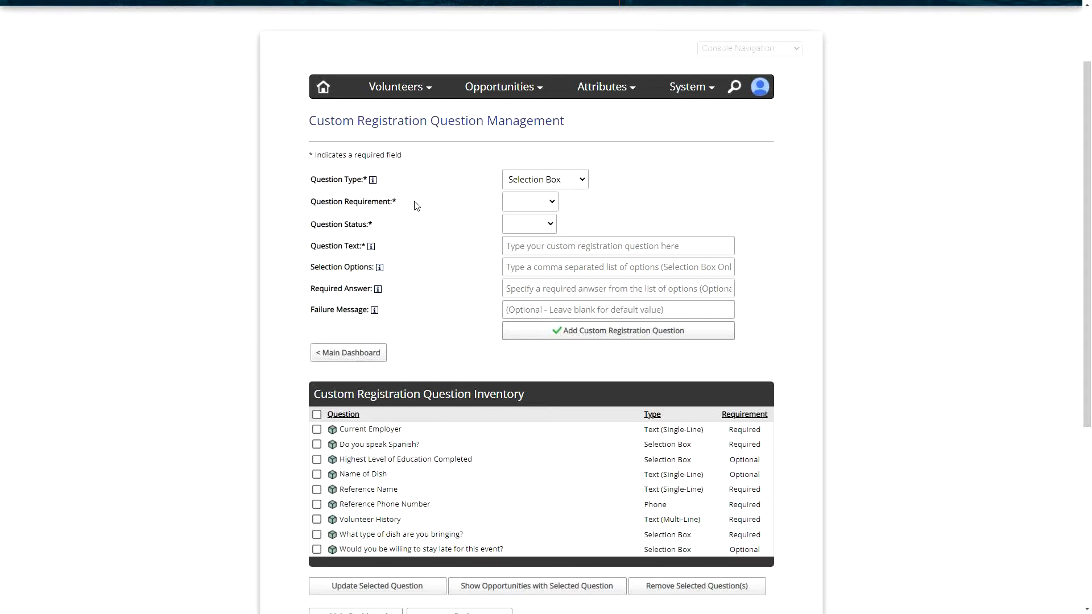
click(550, 205)
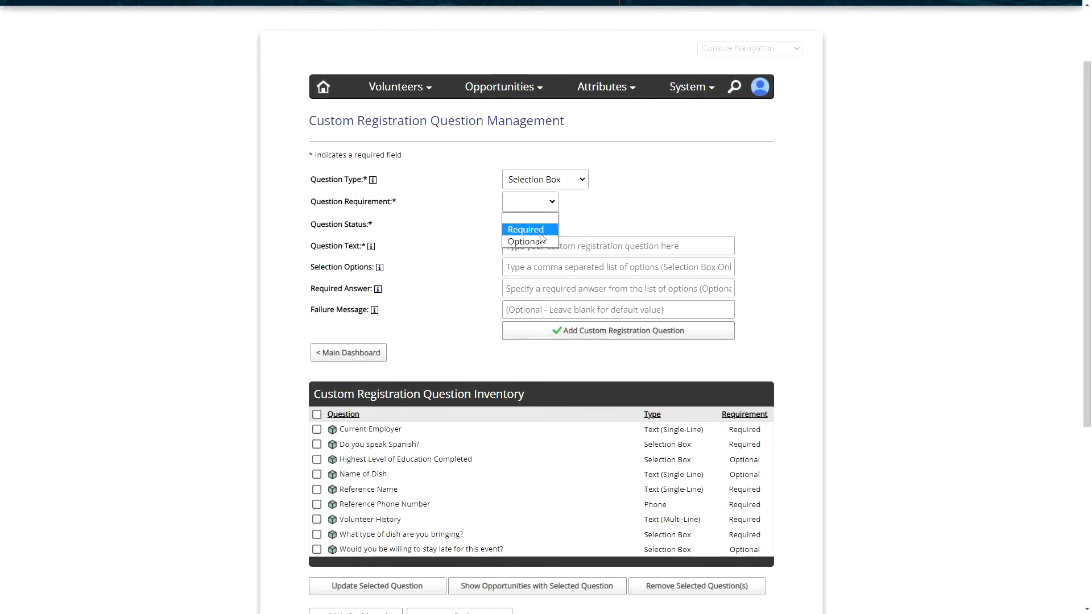
click(625, 208)
Set the new question's status to Archived
click(529, 228)
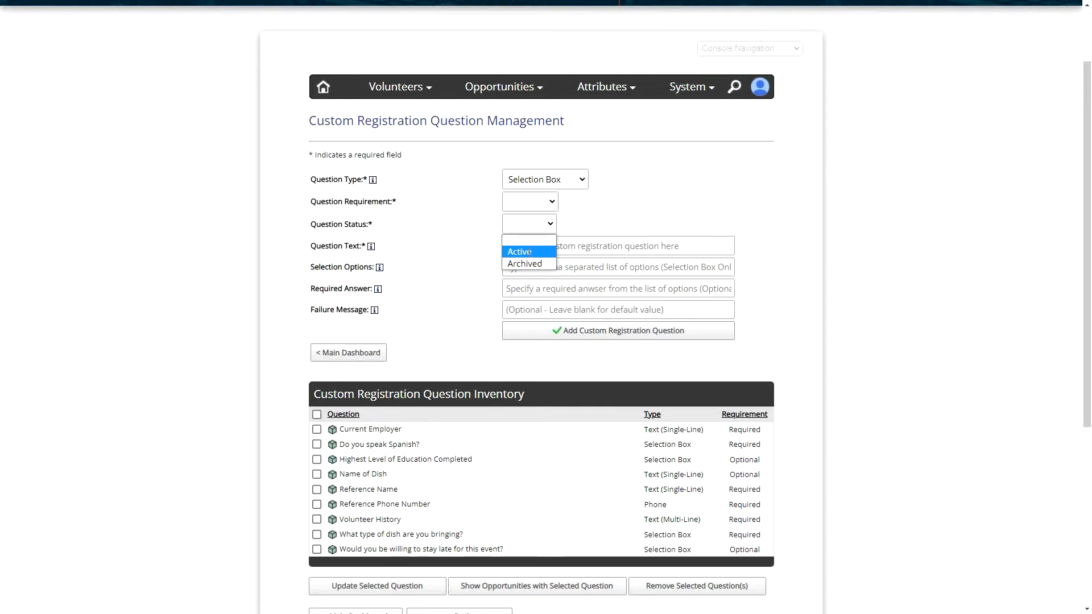
click(530, 254)
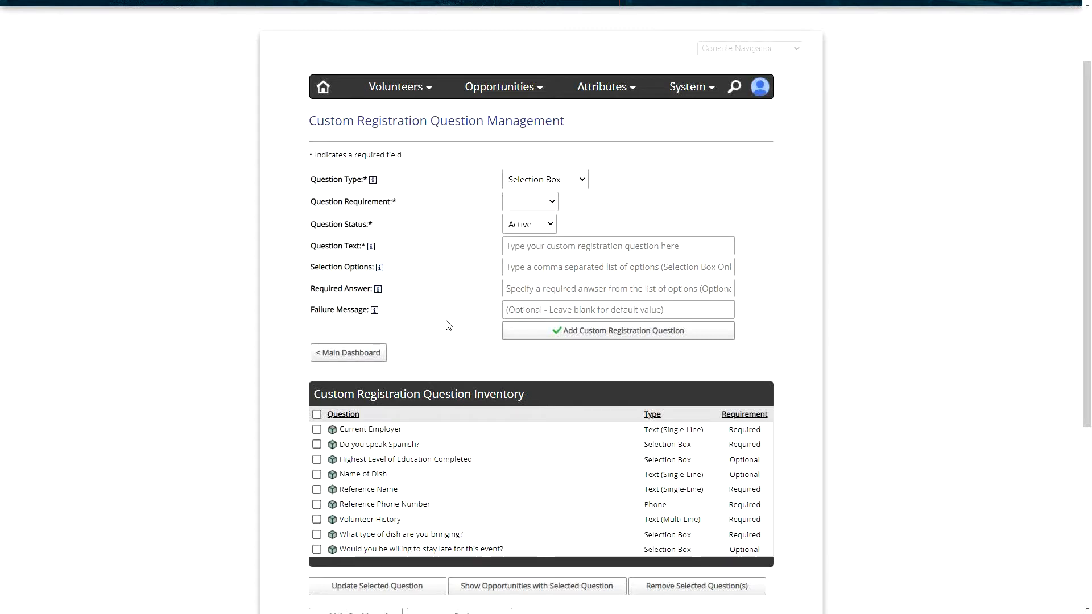
click(538, 225)
click(533, 264)
click(536, 250)
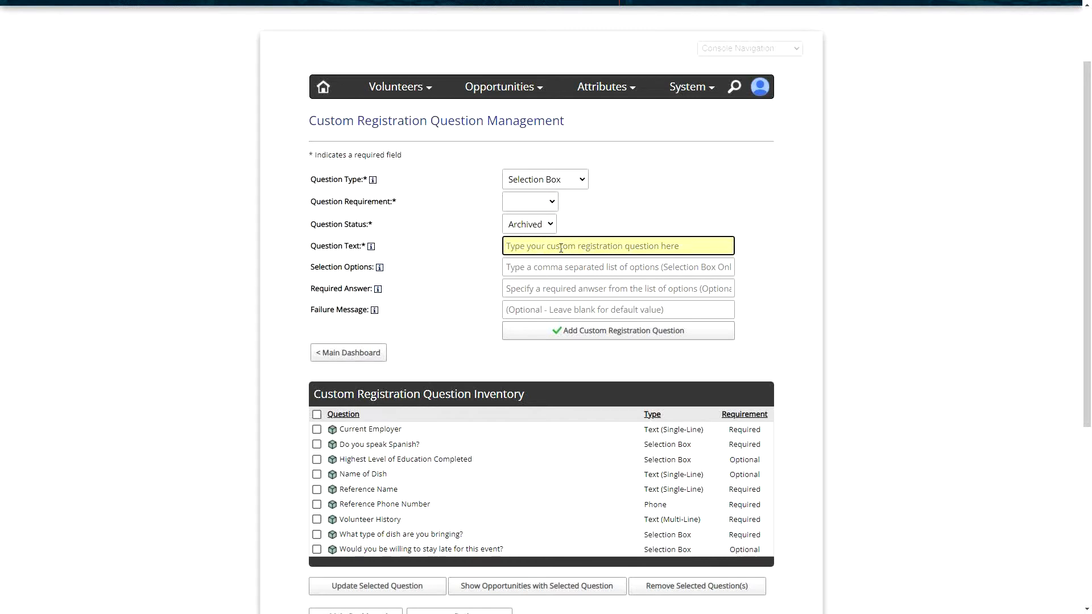
click(540, 268)
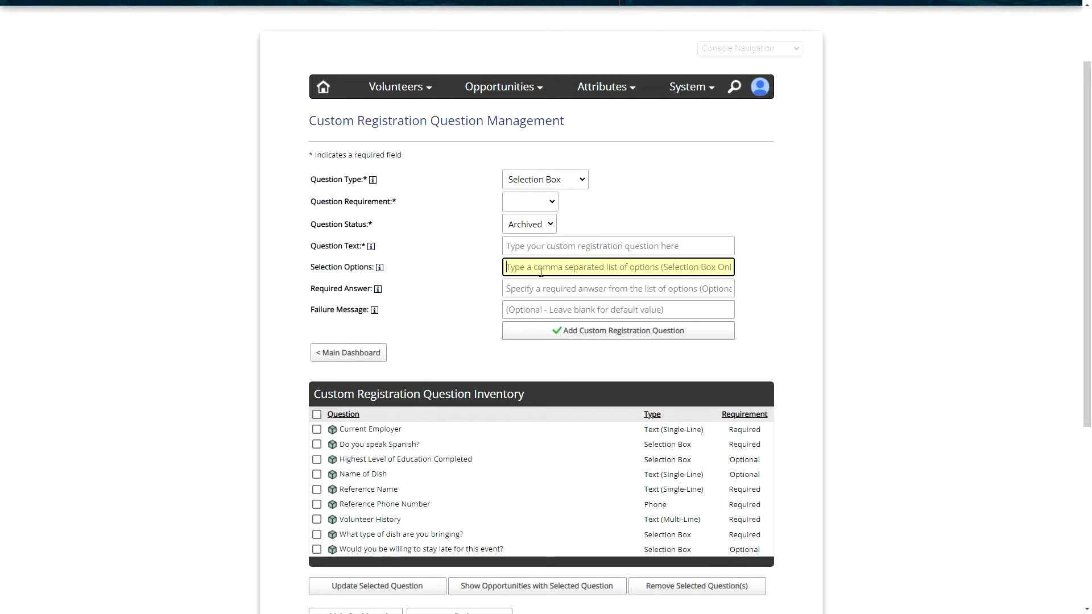
click(551, 180)
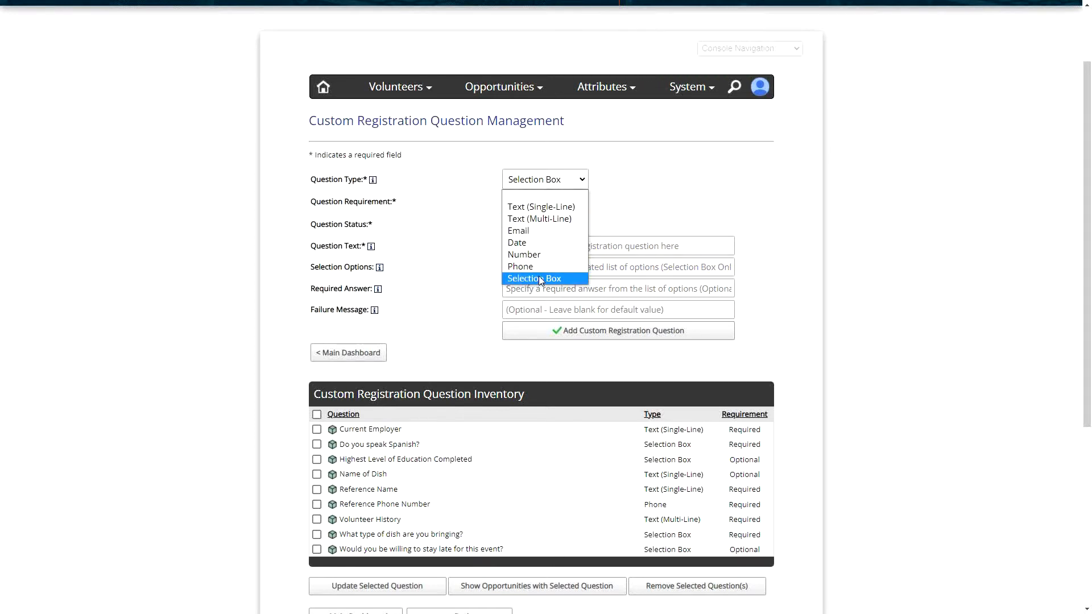
click(655, 201)
click(561, 271)
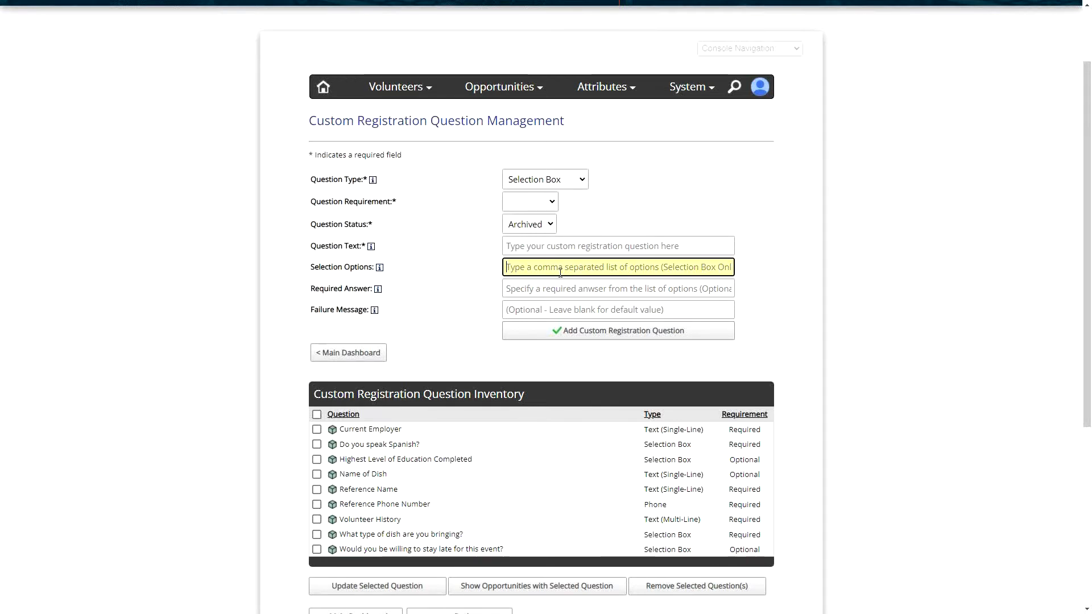
Enter "T-shirt Size" as the question text and S,M,L,XL,XXL as its selection options
click(600, 249)
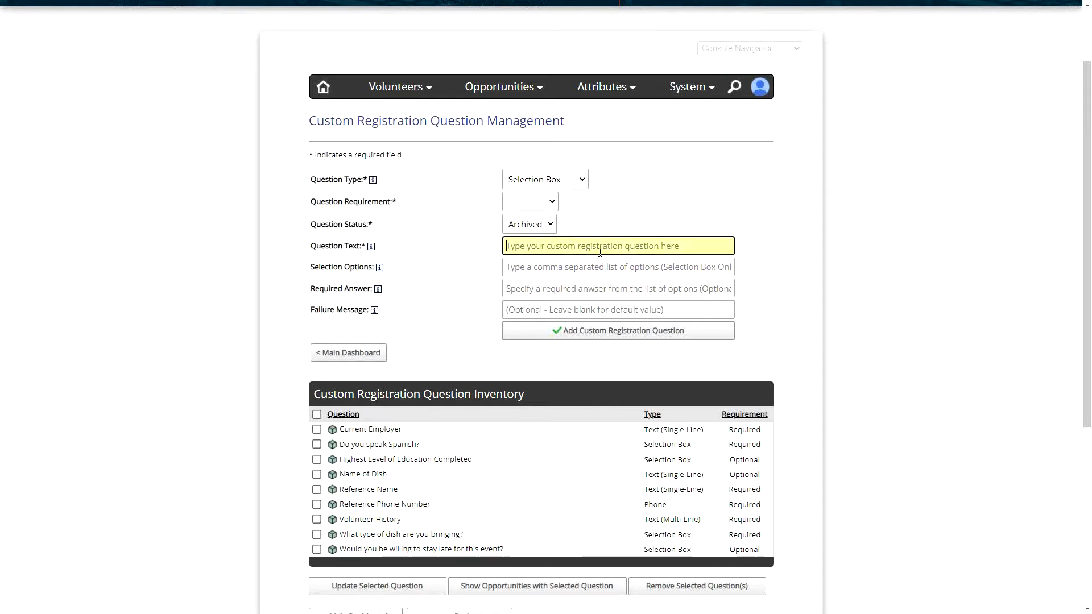
text(T-shirt Size)
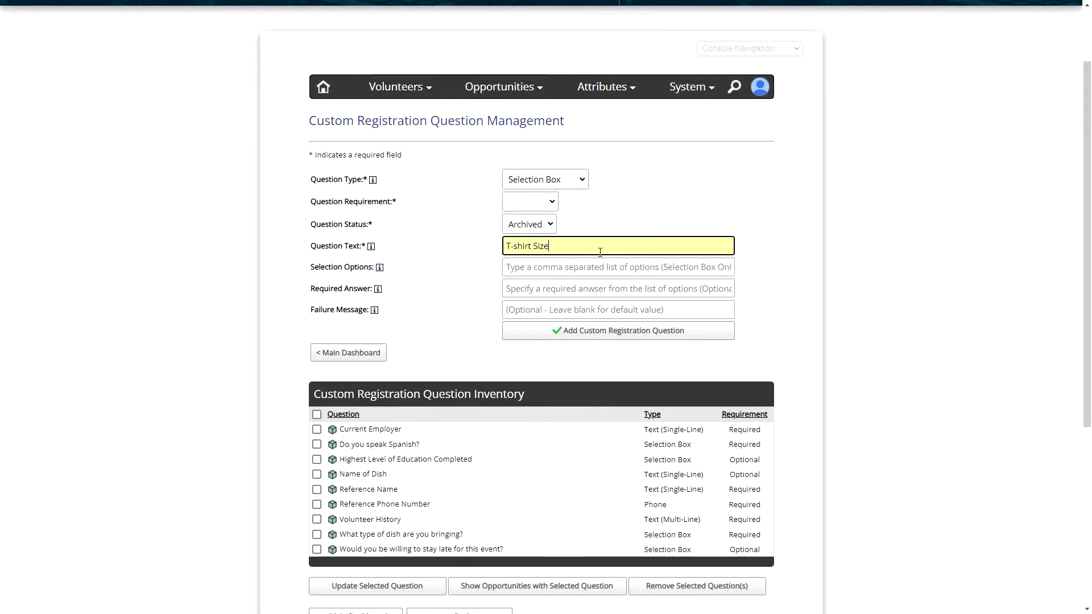
key(Tab)
text(S,)
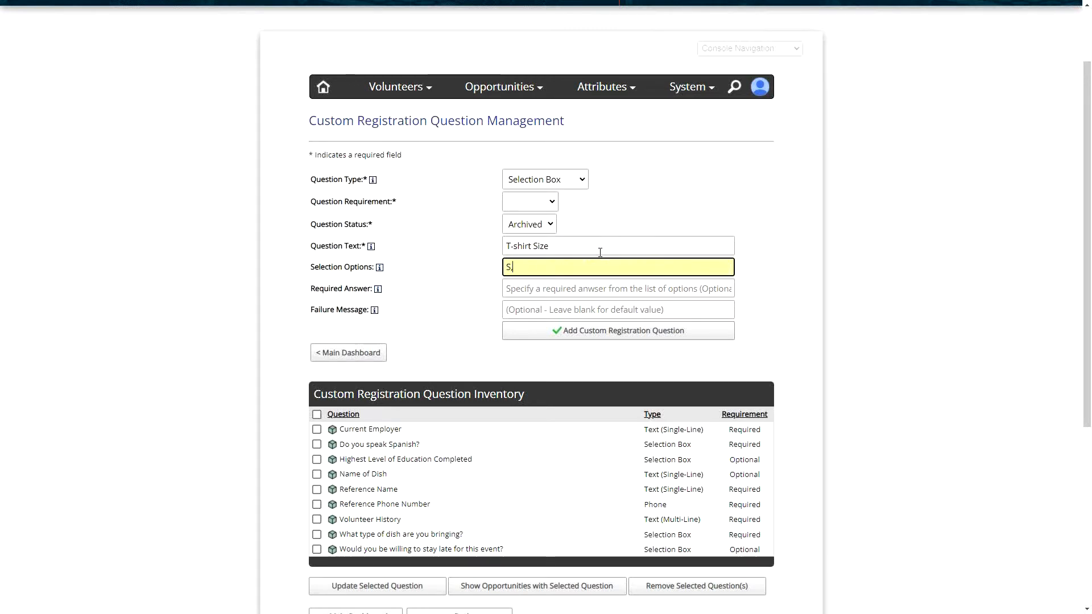
text(M,L,XL)
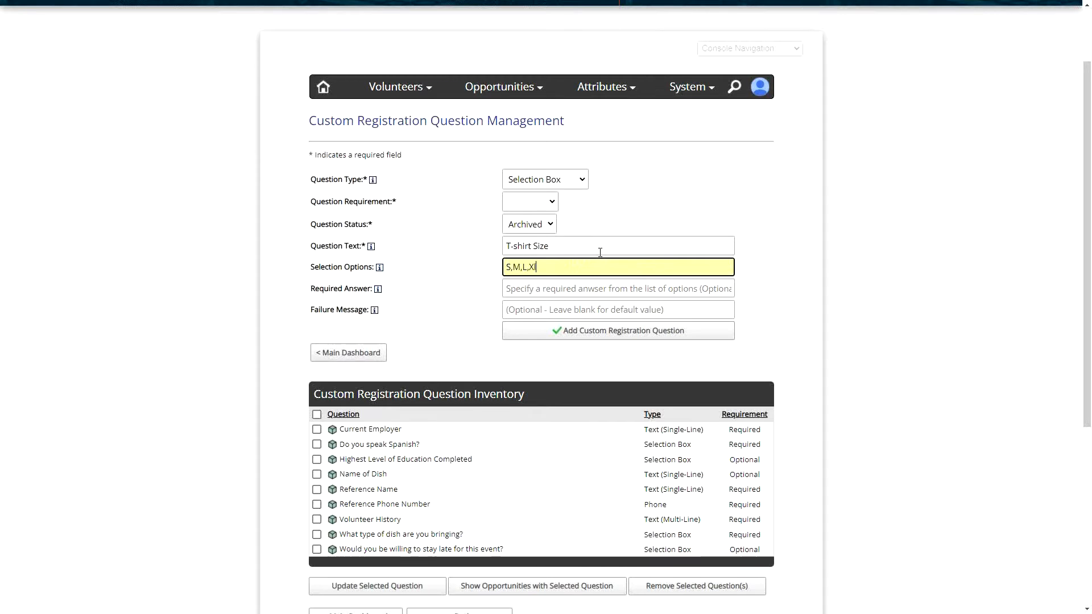
text(,XXL)
click(377, 289)
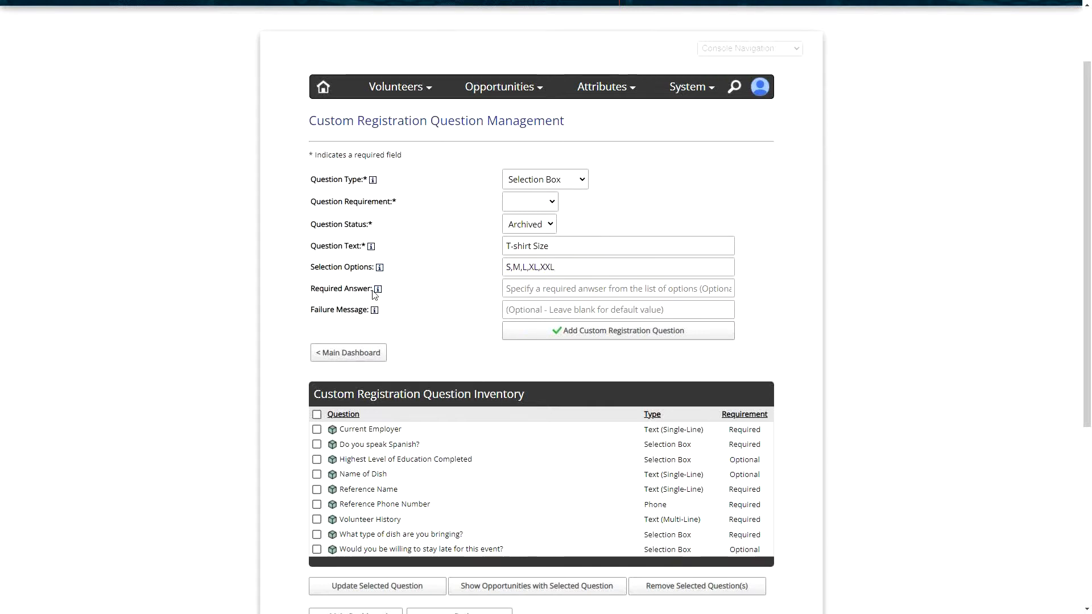
click(551, 294)
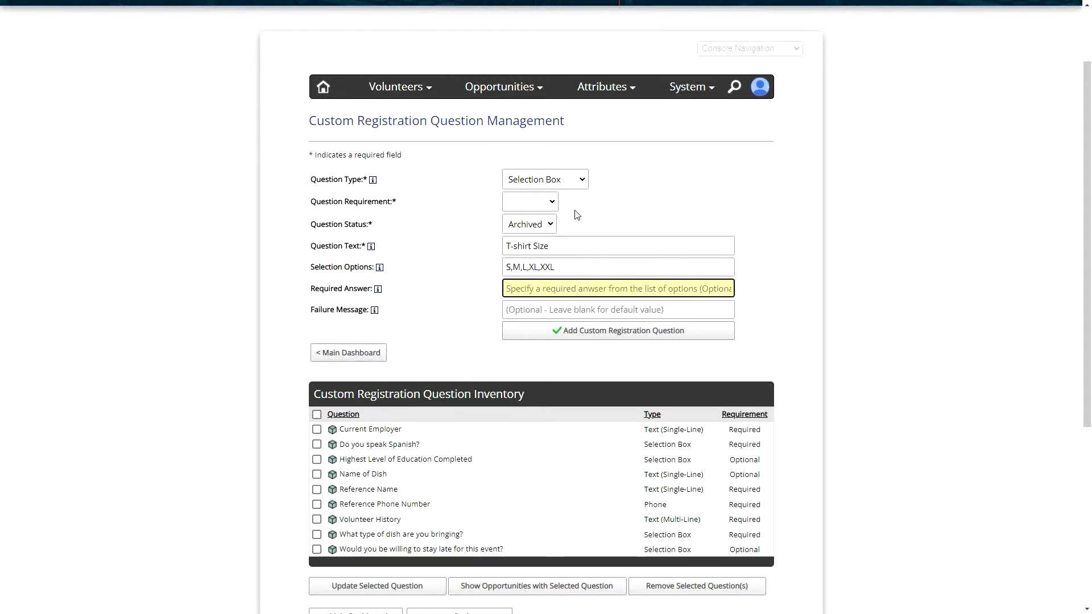
Clear the selection options and replace the question text with "Have you watched our training video"
click(569, 268)
key(ctrl+a)
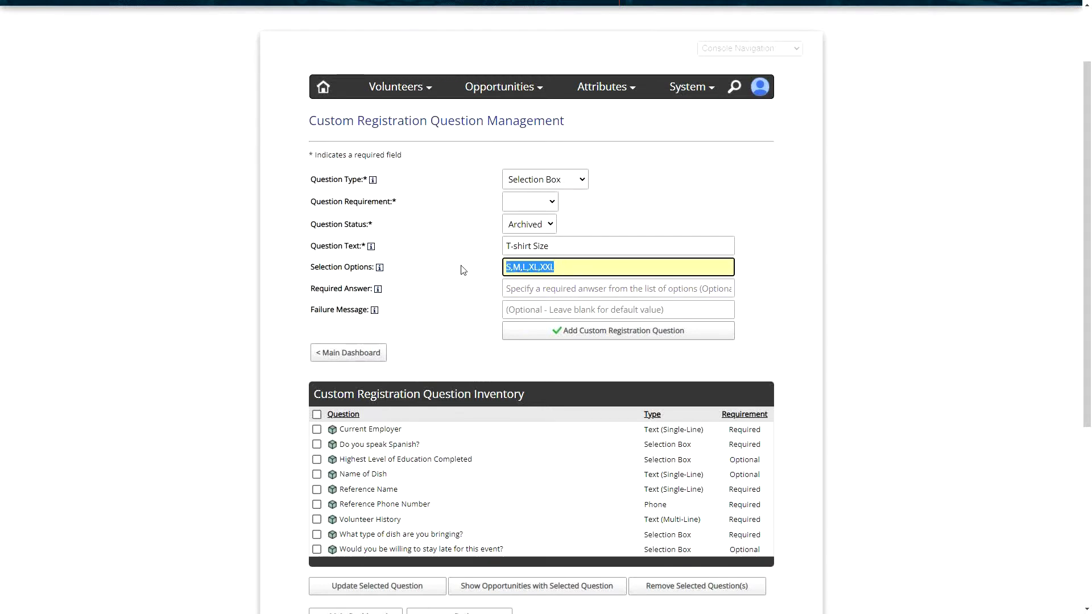
key(BackSpace)
triple_click(557, 249)
text(Havey)
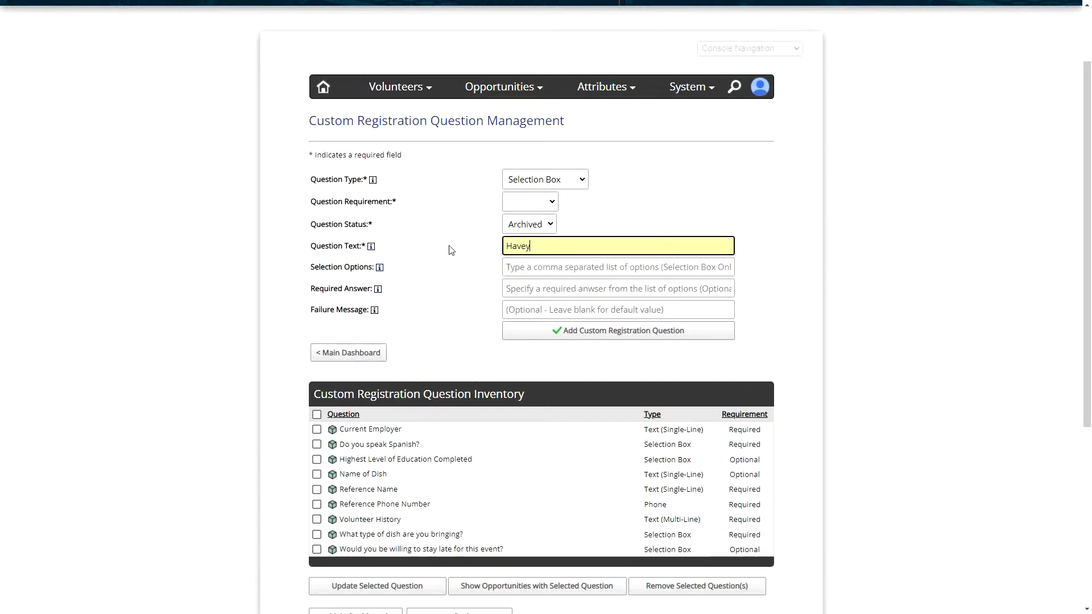
key(BackSpace)
text(you watched our training video)
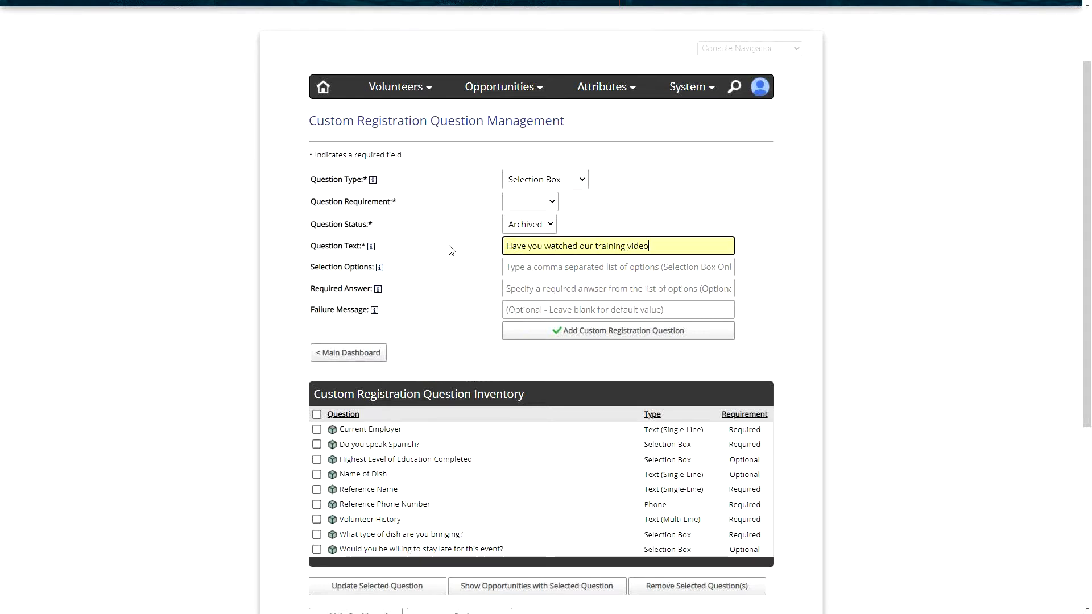
Enter Yes,No as the training video question's selection options and Yes as the required answer
key(Tab)
text(Yes,No)
key(Tab)
text(Yes)
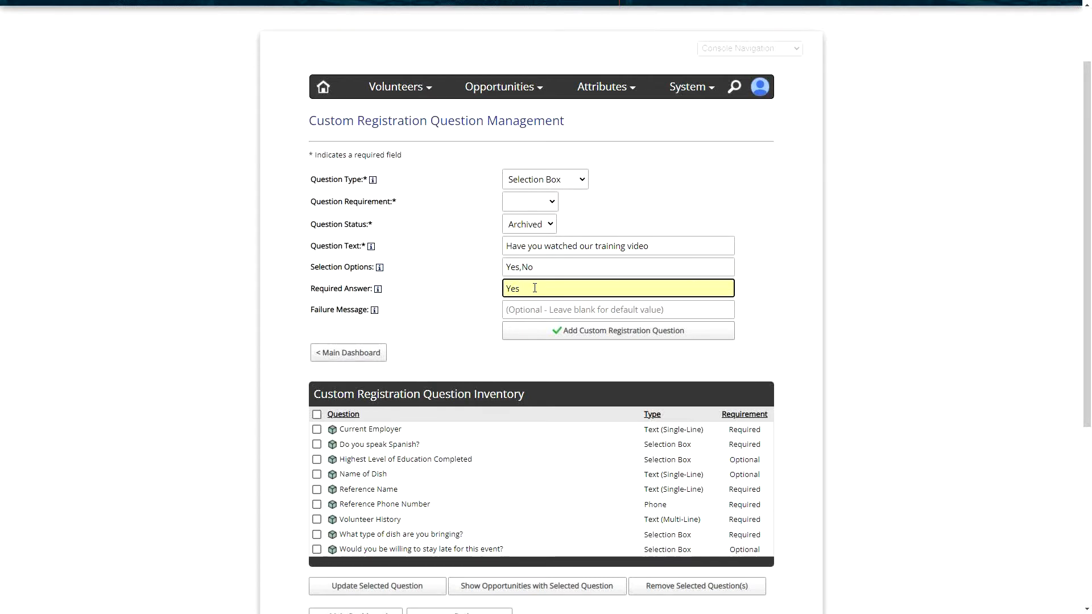
Examine the required answer and failure message fields, including the help text on the default failure message
click(466, 313)
click(557, 309)
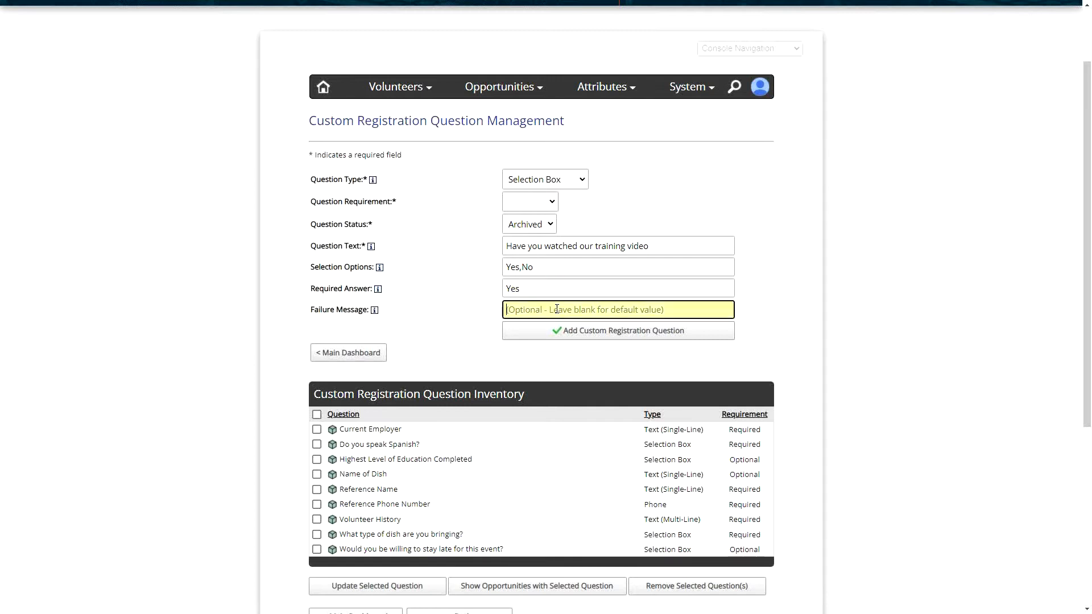
click(496, 311)
click(538, 292)
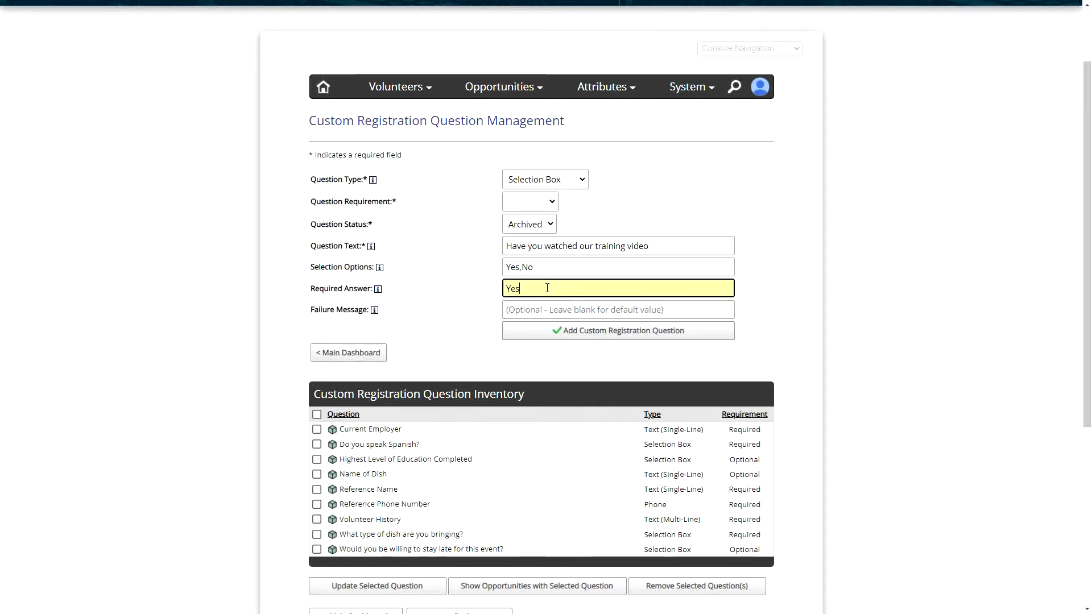
click(478, 284)
drag(529, 292, 456, 289)
click(456, 289)
mouse_move(376, 312)
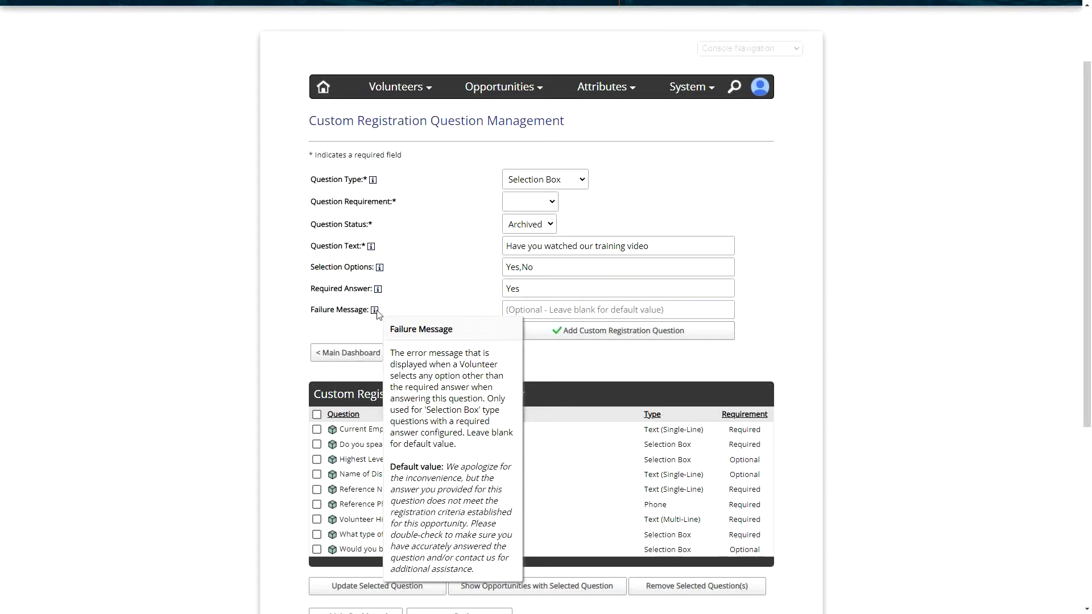
click(548, 310)
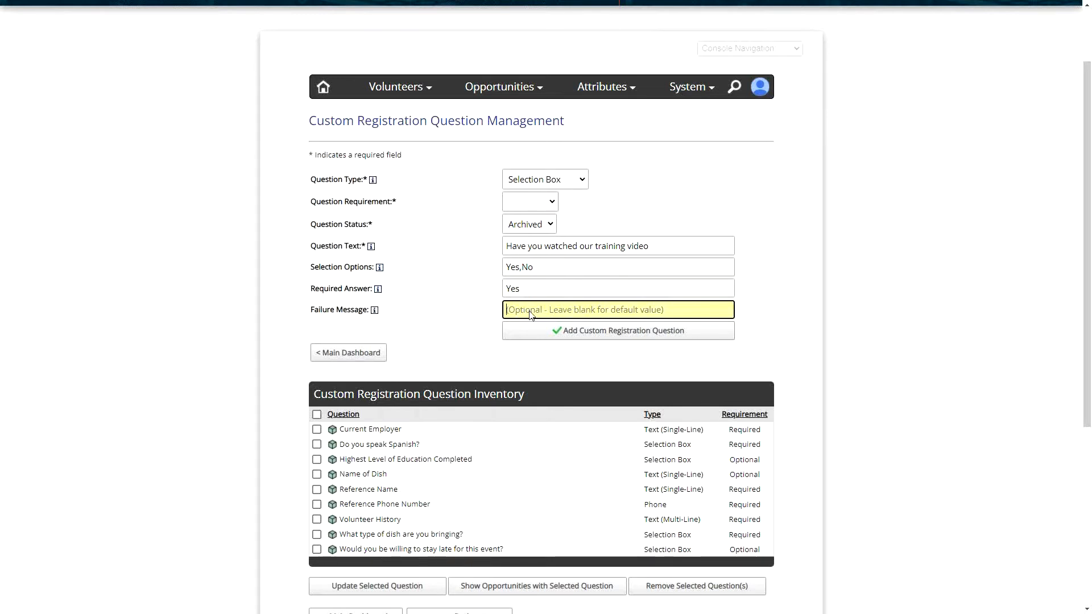
Leave the failure message at its default, set the question requirement to Required, and add the training video question to the inventory
click(486, 311)
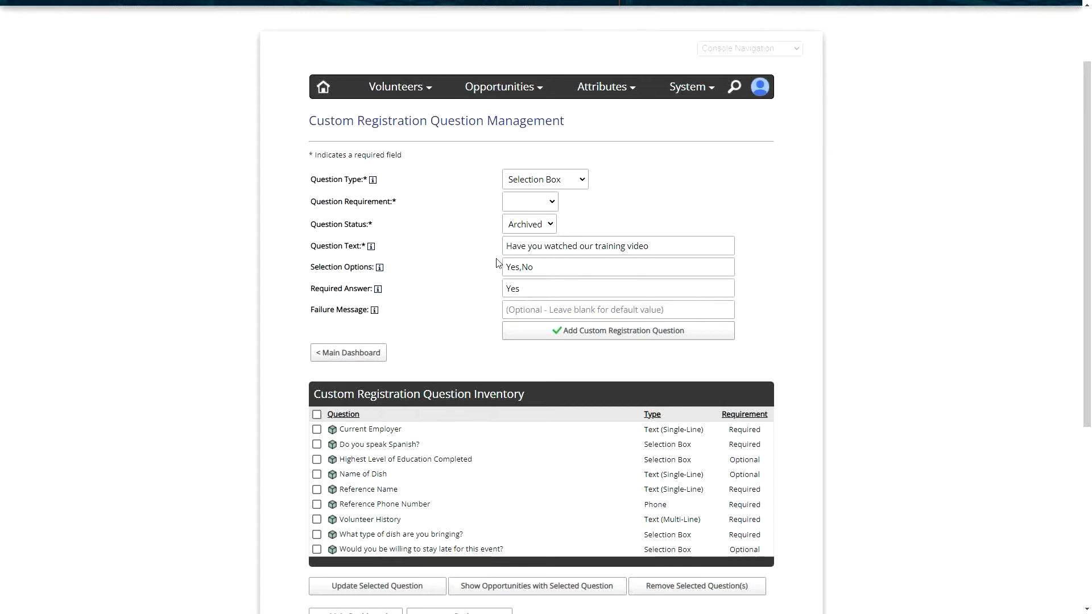
click(536, 203)
click(535, 242)
click(537, 203)
click(535, 228)
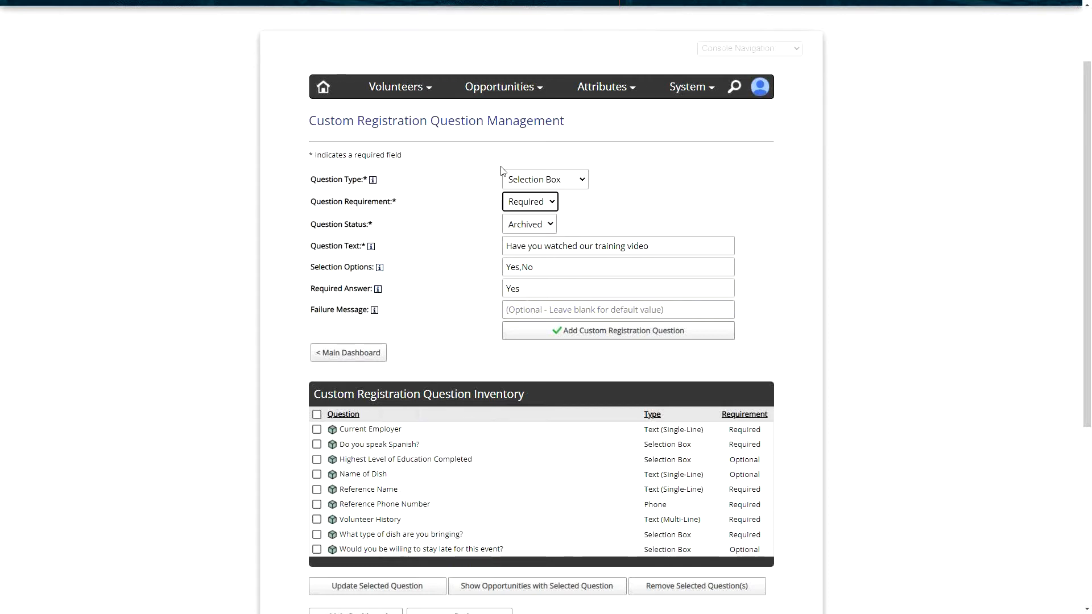
click(597, 336)
scroll(472, 317, down, 3)
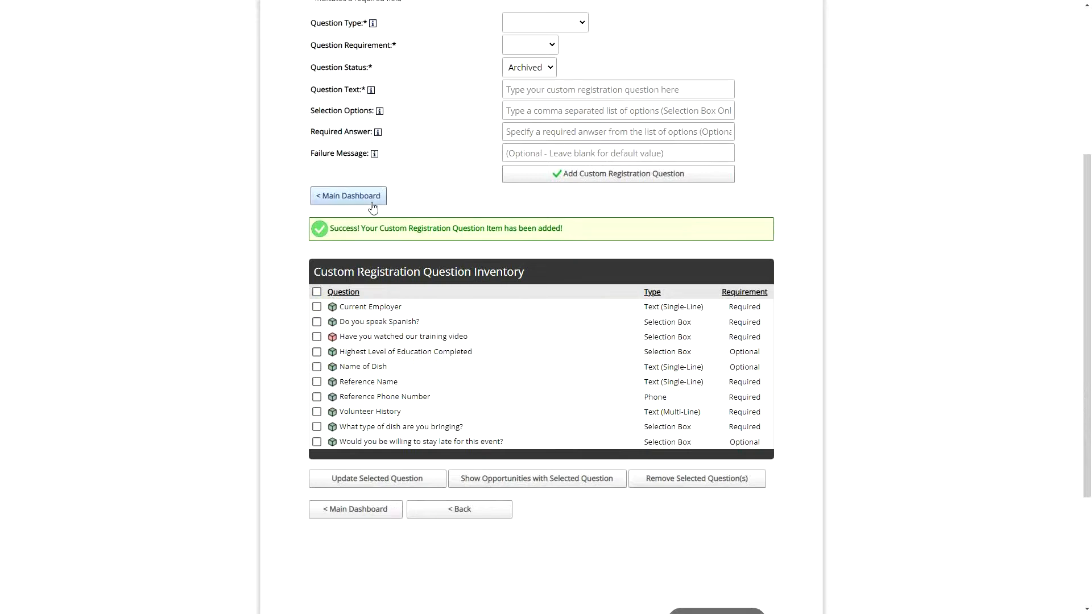
Find the Zoo Wings Over Water - Special Event opportunity among the existing opportunities and open its custom registration question assignment
click(352, 199)
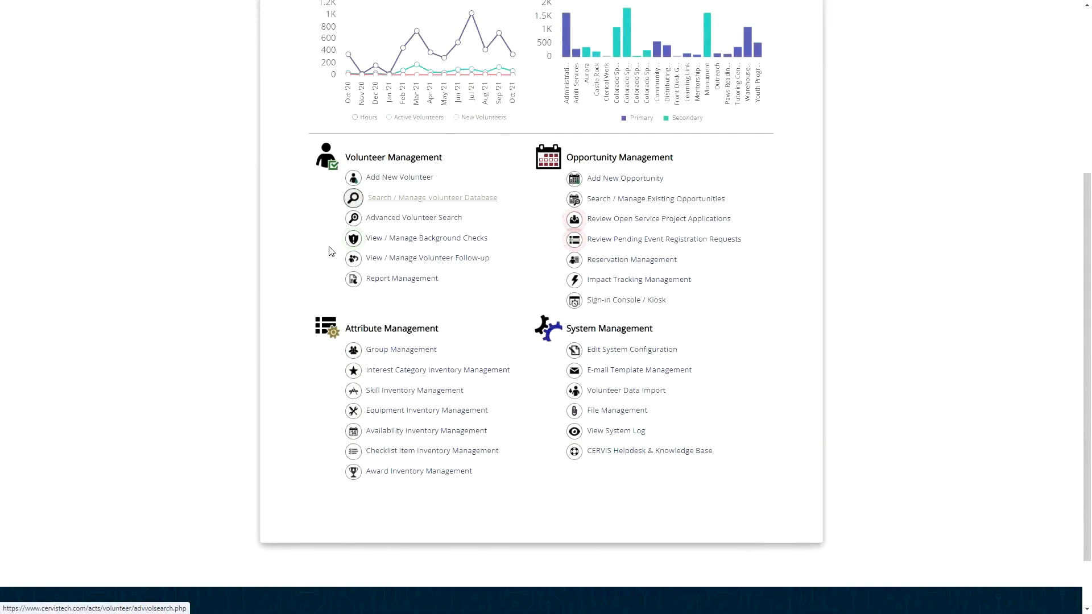
drag(585, 214, 668, 211)
click(661, 210)
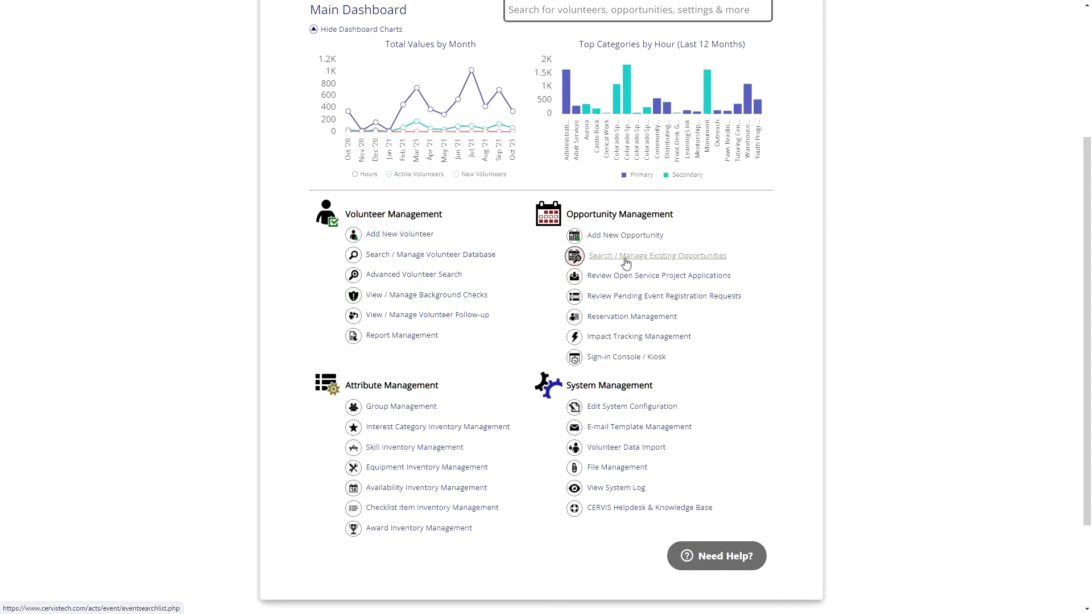
click(622, 261)
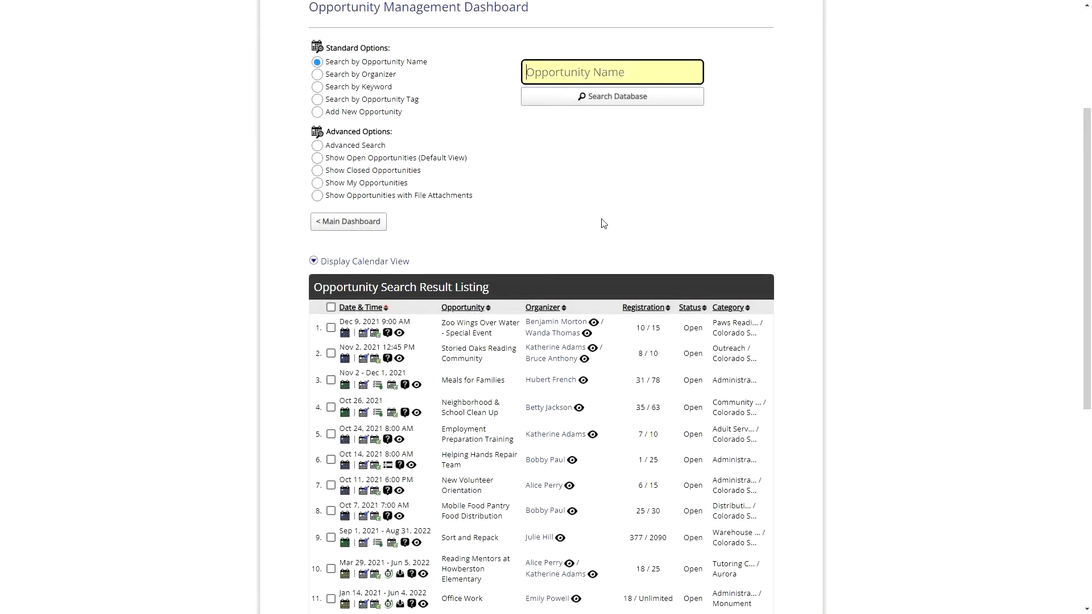
scroll(585, 219, down, 2)
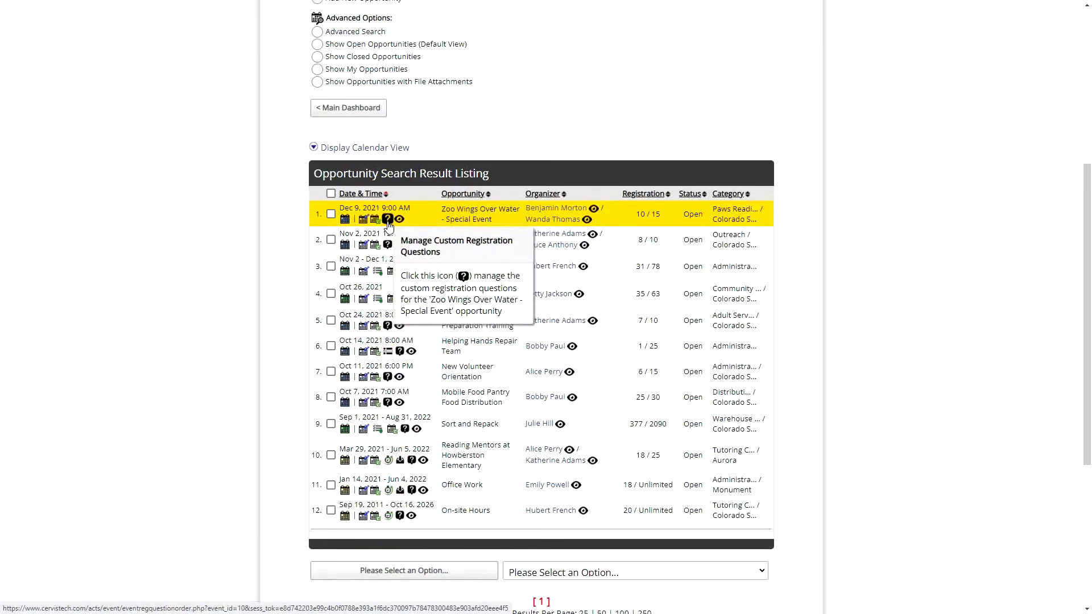
click(345, 221)
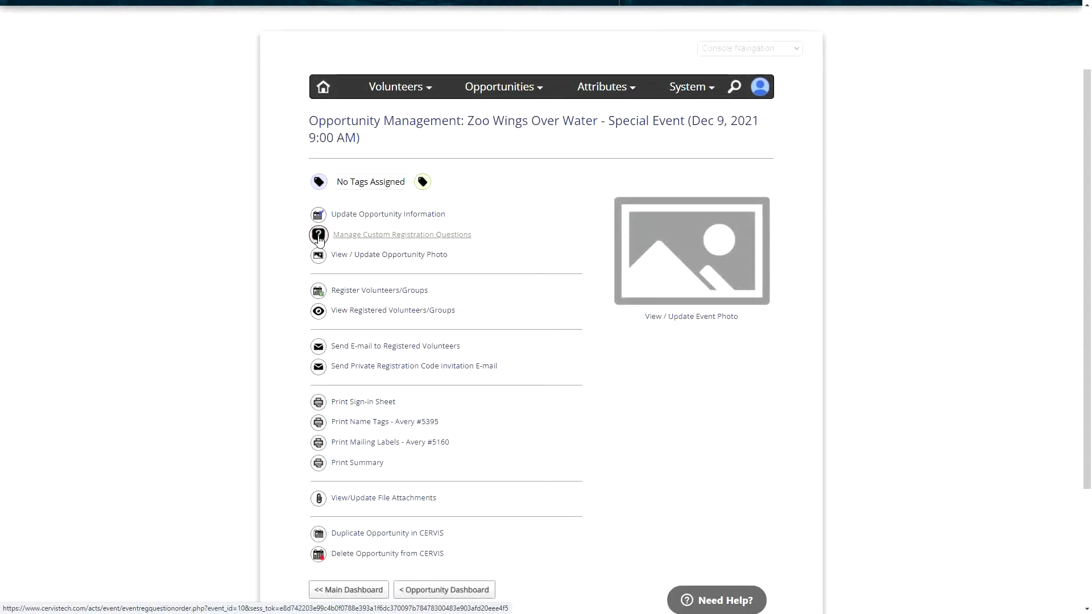
click(365, 240)
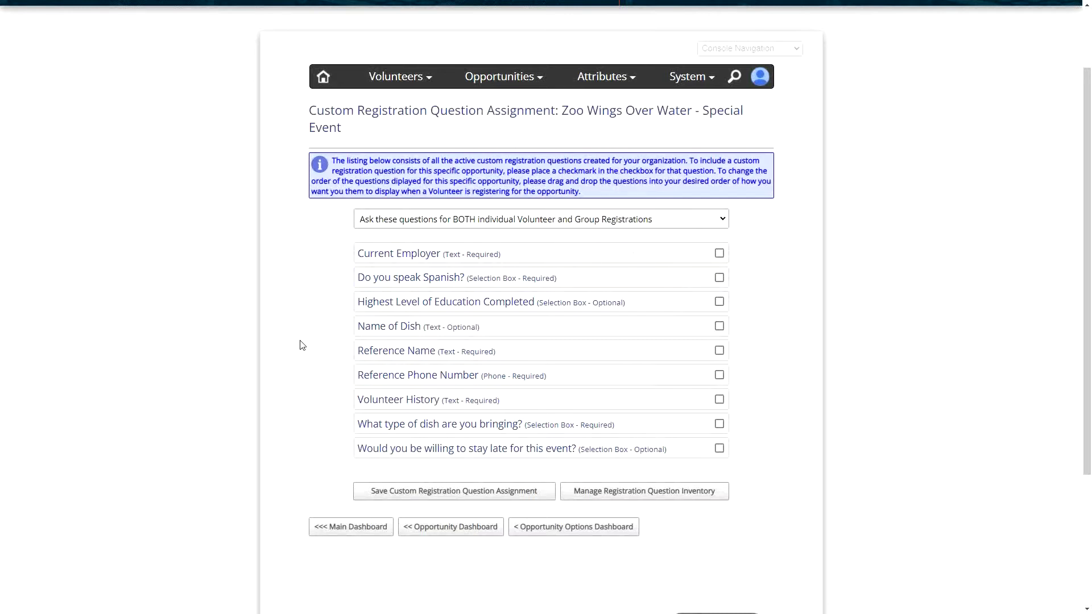
Select the Spanish and highest education questions for both individual and group registrations, and move the education question above the Spanish one
click(475, 221)
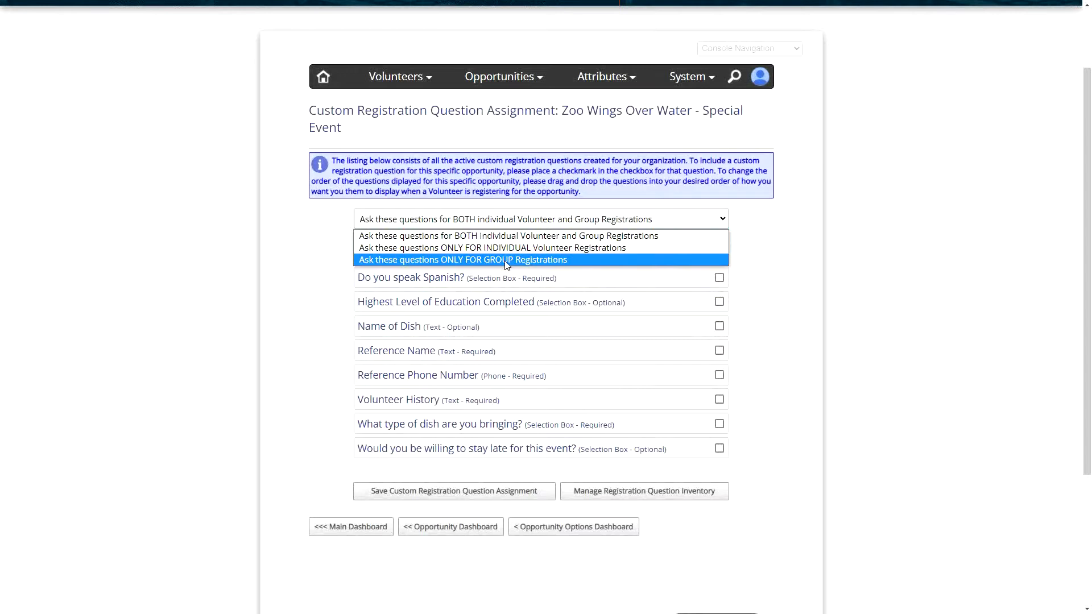
click(489, 234)
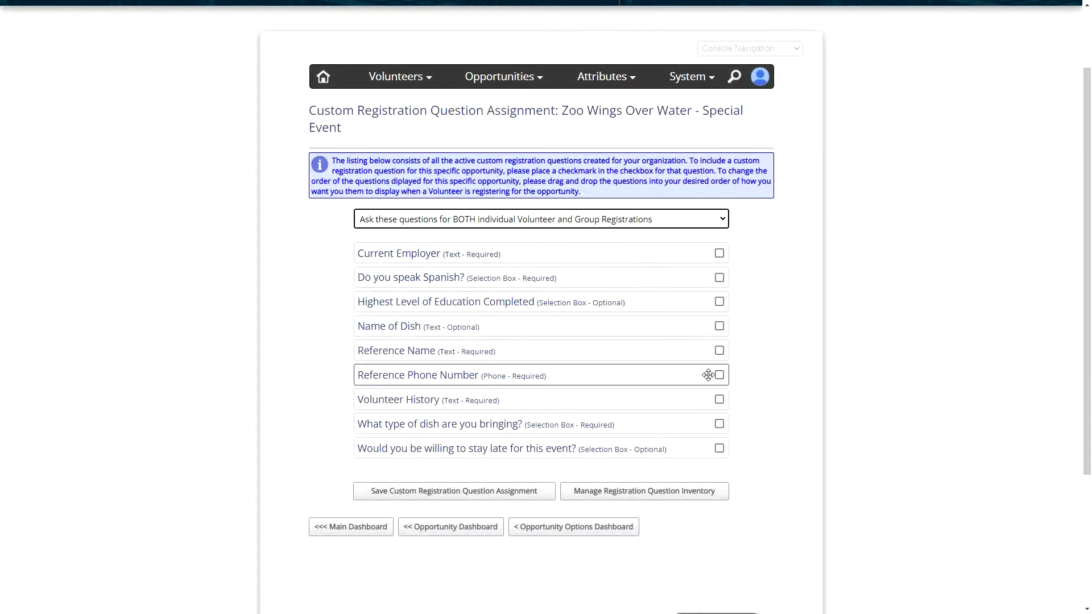
click(719, 277)
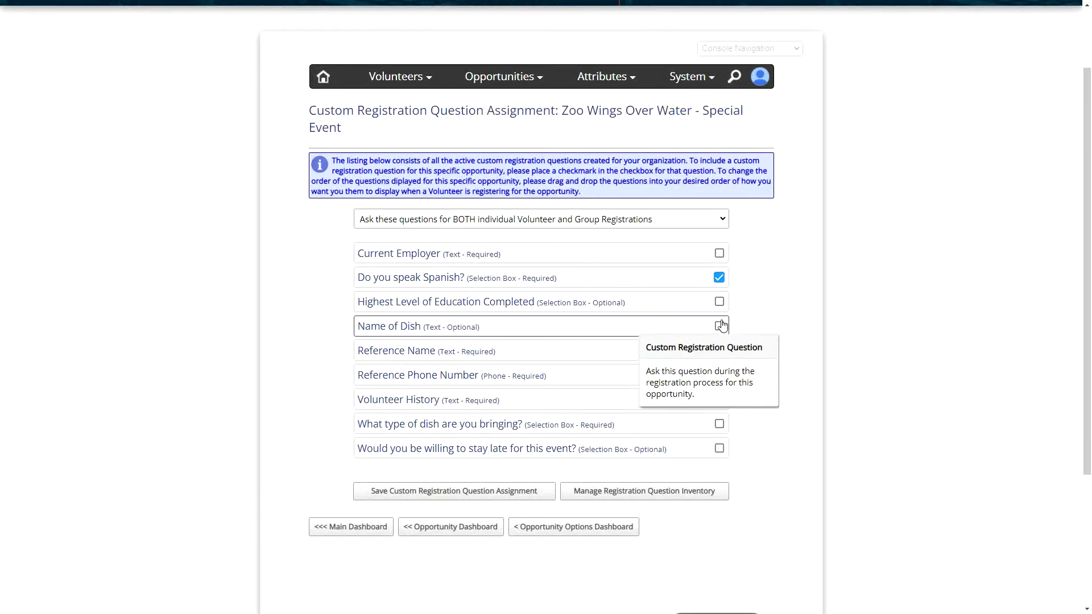
click(720, 301)
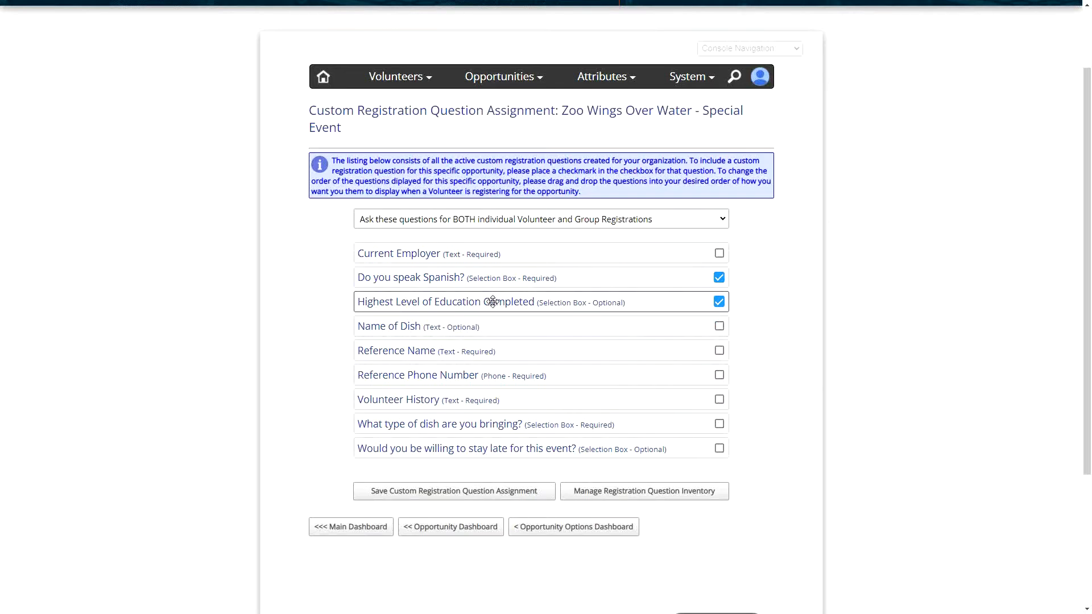
drag(492, 300, 495, 277)
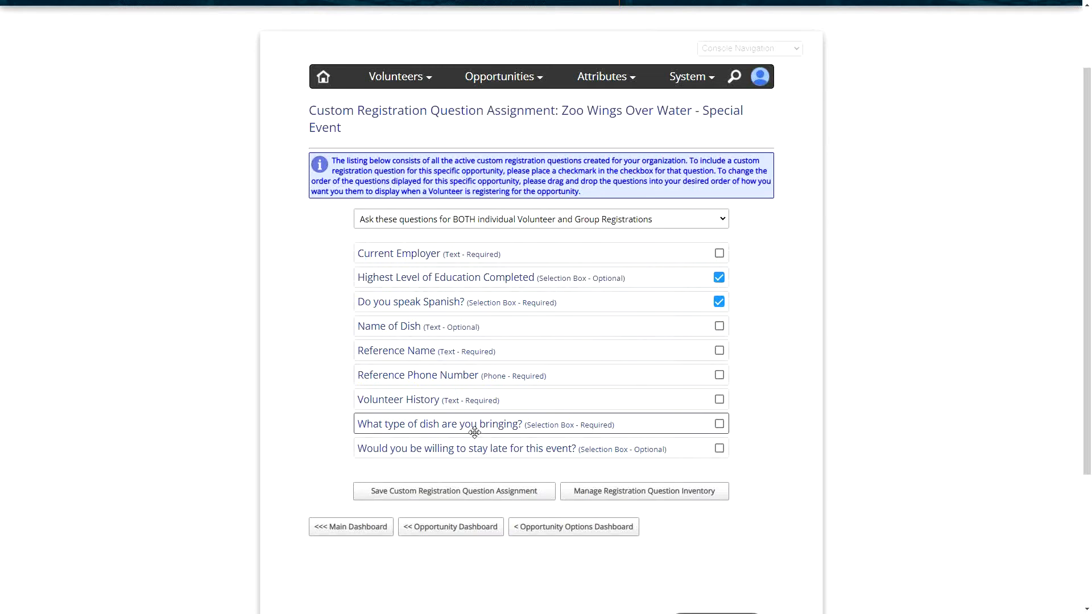
Assign "What type of dish are you bringing?" and "Name of Dish" to the event, place the dish type first, and save the assignment
click(719, 424)
click(719, 326)
drag(429, 428, 437, 340)
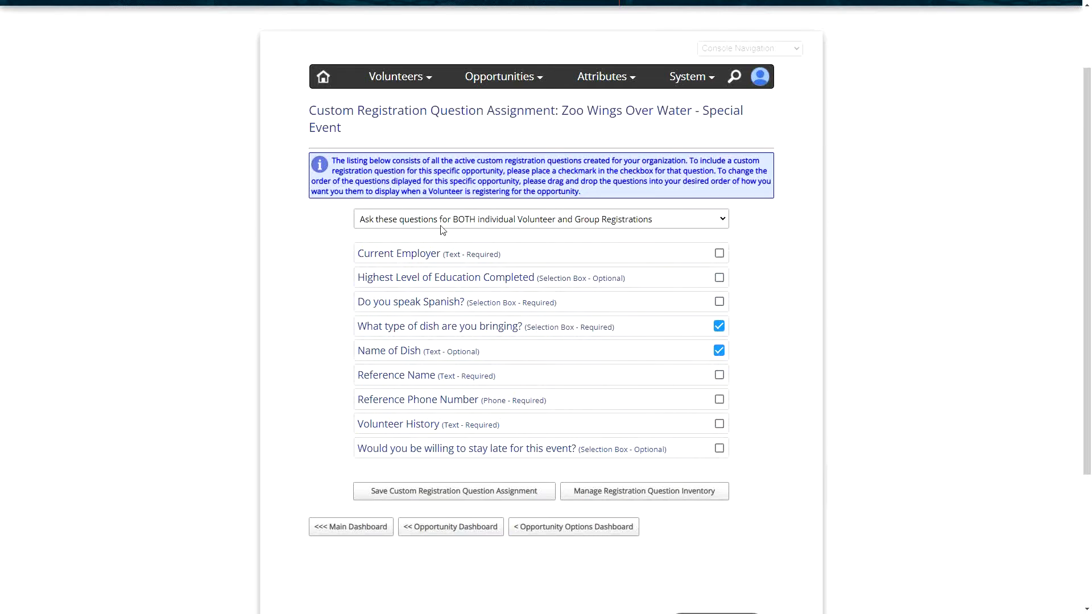
click(442, 492)
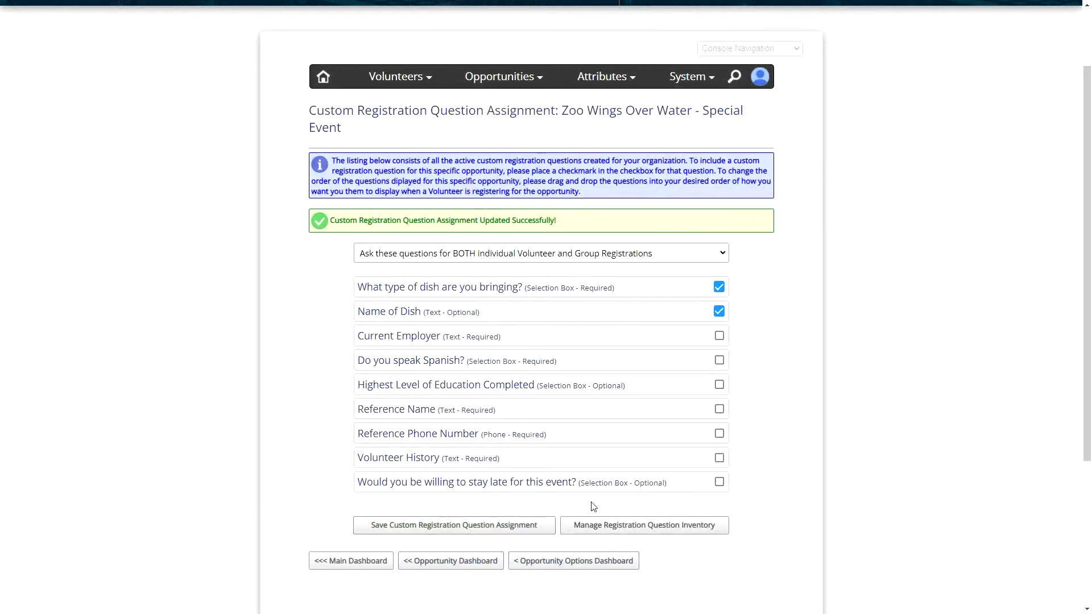
Return to the main dashboard, sign out, and open the demo event listing and registration page
click(366, 564)
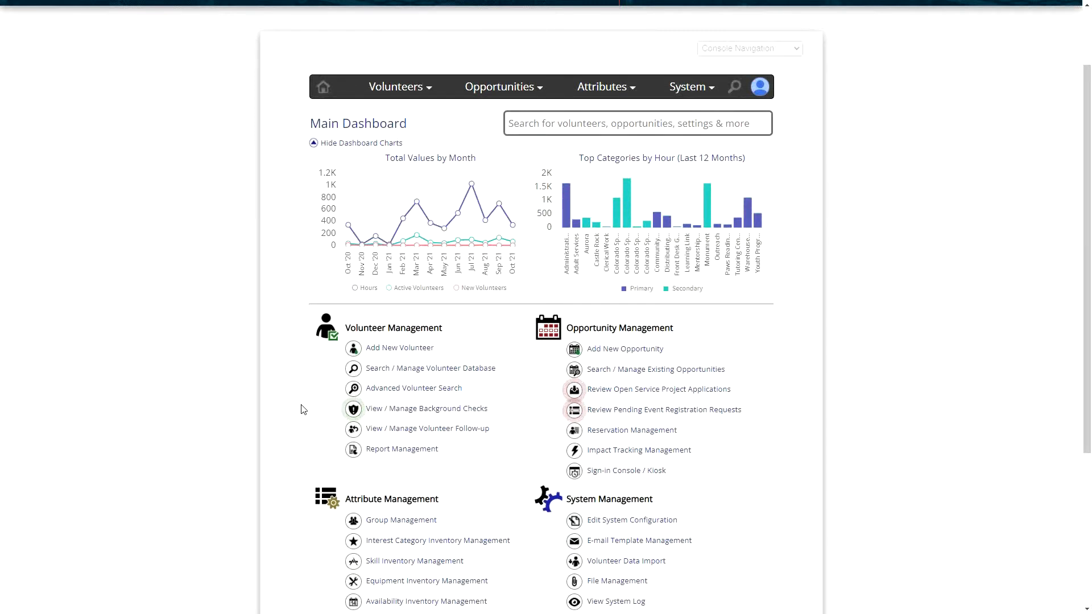
click(761, 88)
click(649, 272)
click(765, 50)
click(757, 84)
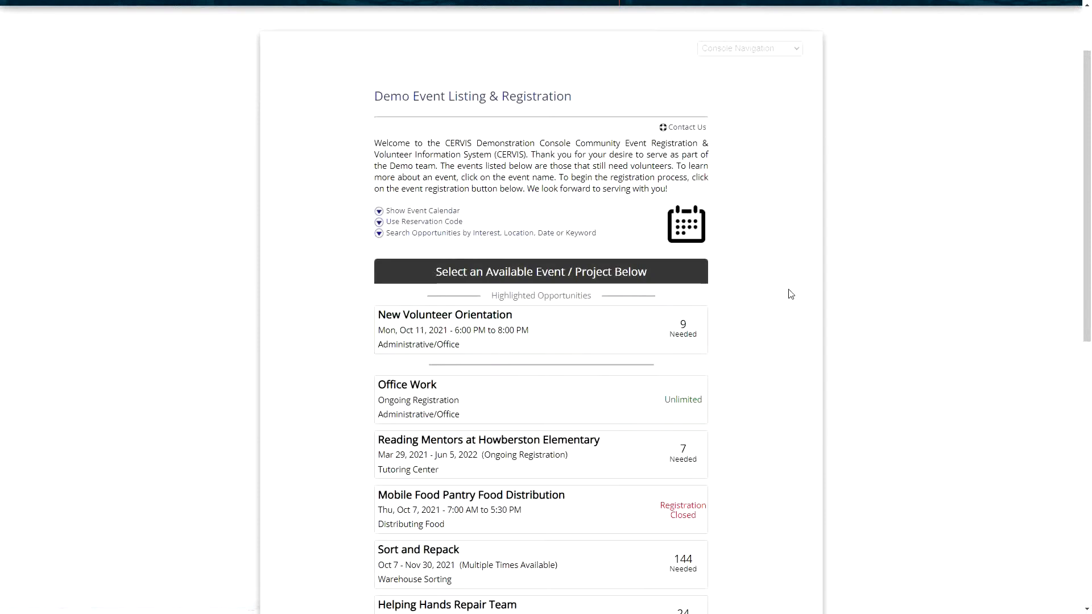
Sign up for the Wed, Nov 3, 2021 slot of Meals for Families, signing in with Google
scroll(789, 296, down, 5)
scroll(793, 293, down, 2)
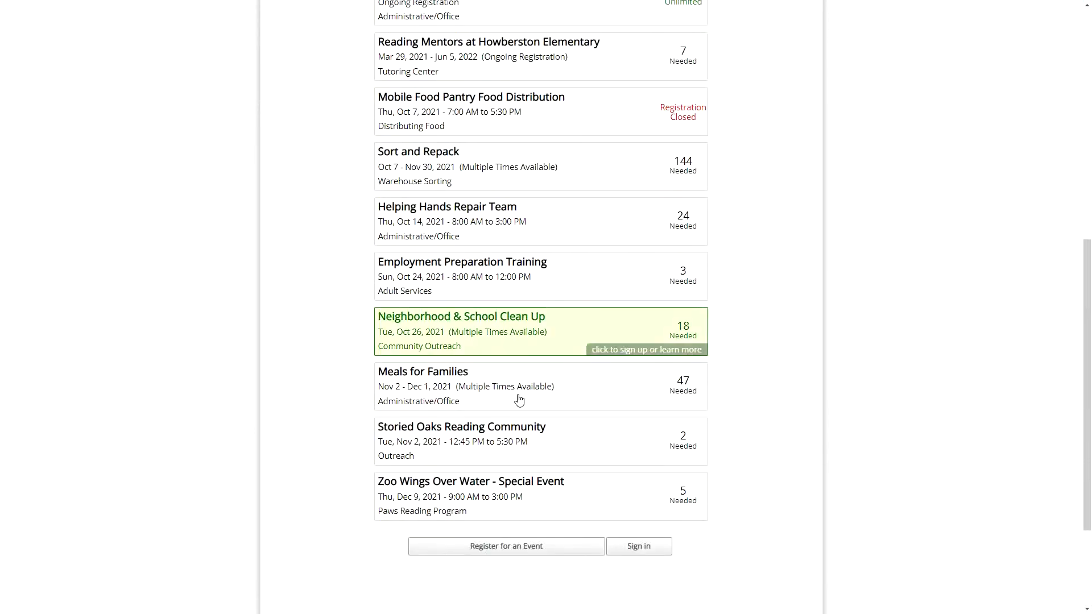
click(487, 387)
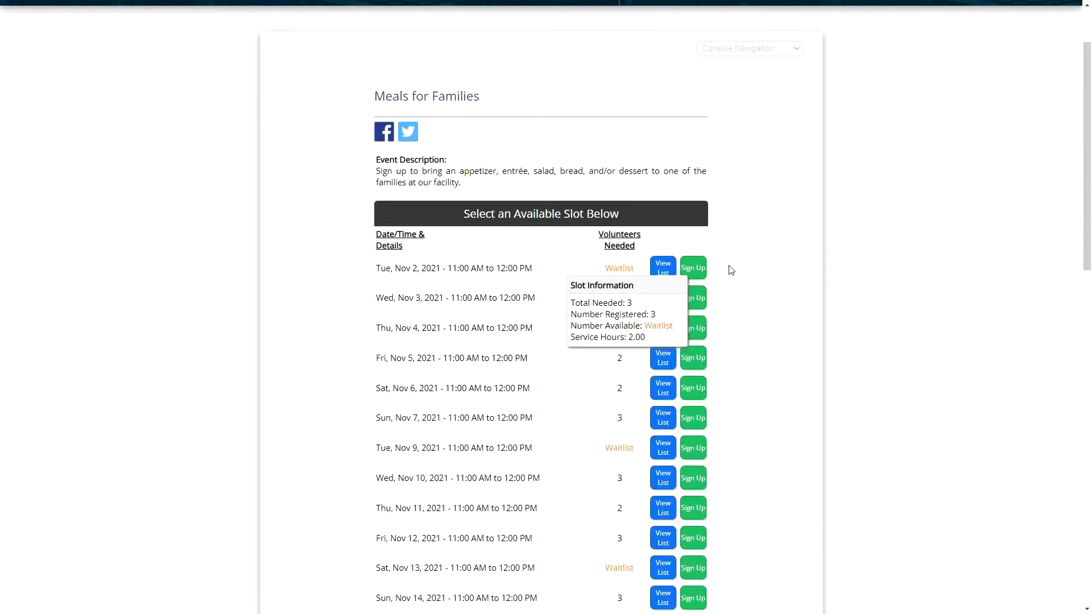
click(693, 302)
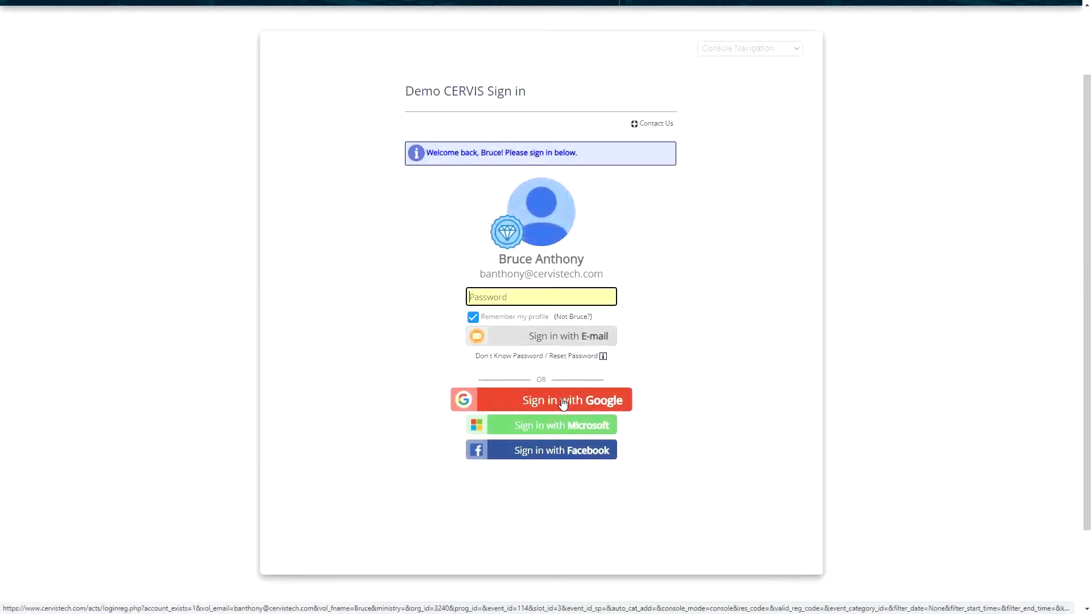
click(563, 403)
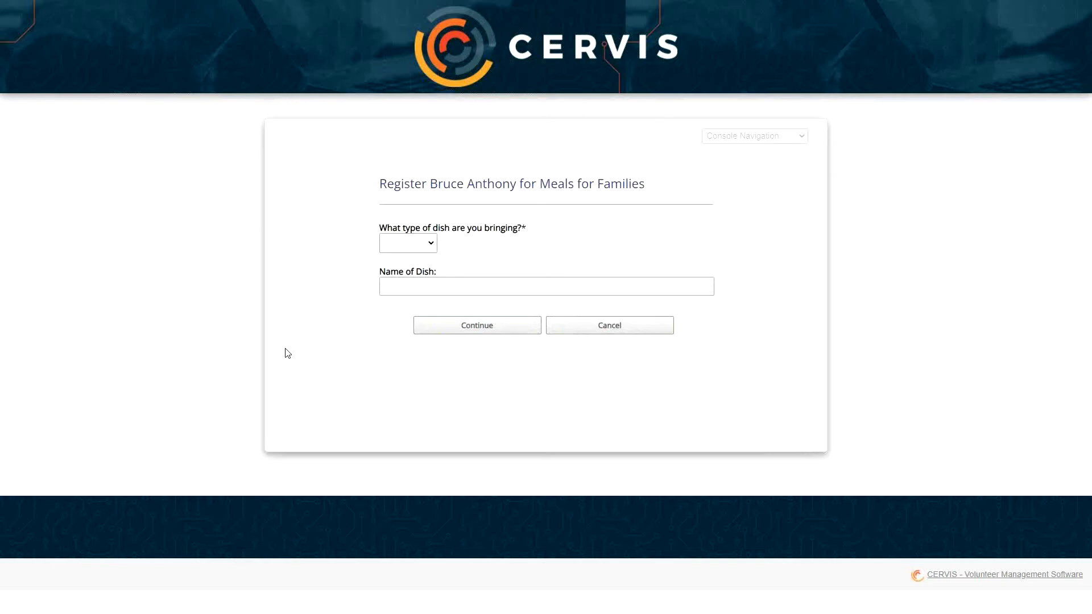
Answer the dish type question with Entree, fill in the name of the dish, and continue the registration
click(432, 244)
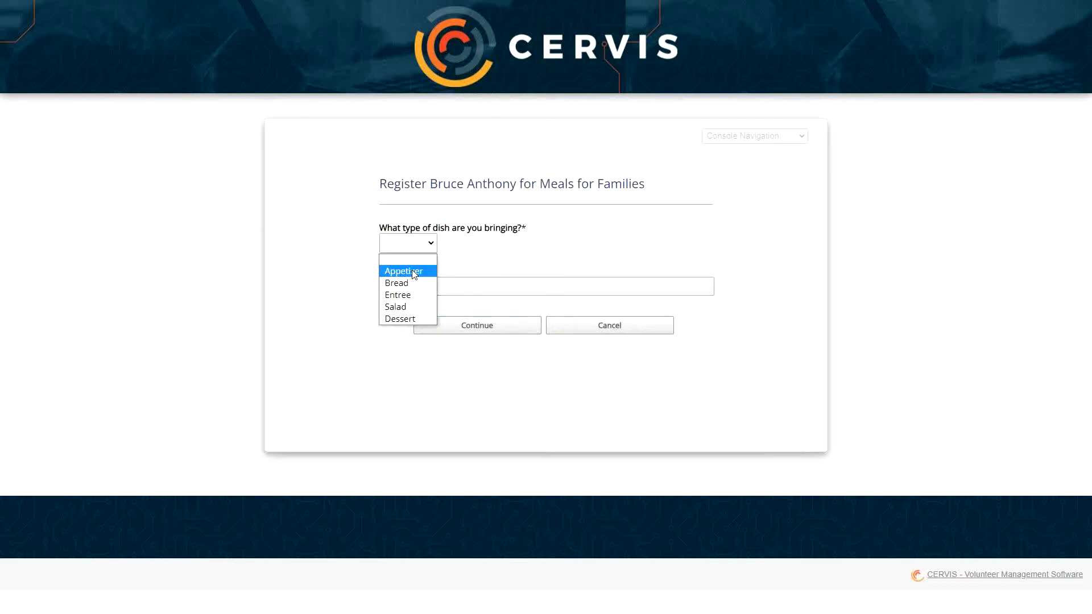
click(409, 296)
click(438, 286)
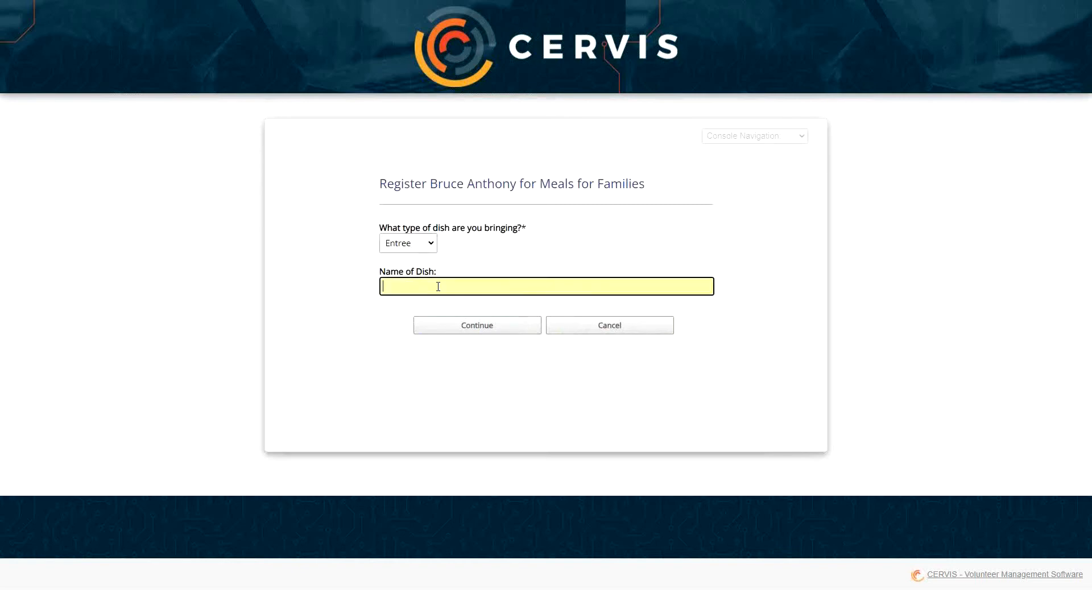
click(429, 248)
click(418, 297)
click(423, 287)
click(437, 287)
key(BackSpace)
key(BackSpace)
key(BackSpace)
text(agh)
click(477, 322)
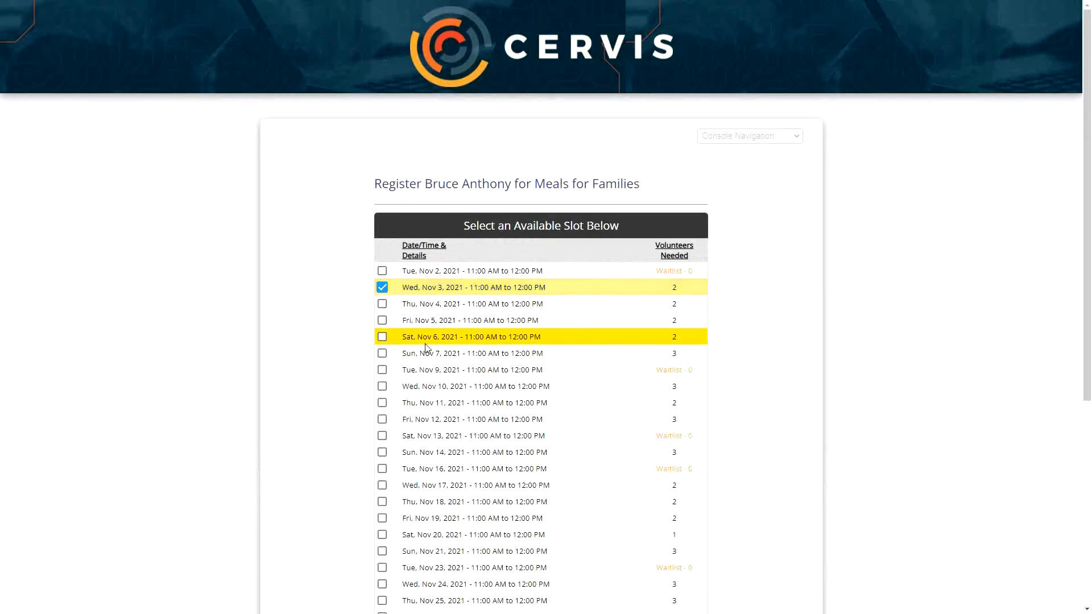
Add the Nov 4, Nov 5, Nov 6 and Nov 9 slots to the Meals for Families registration and submit it
click(382, 304)
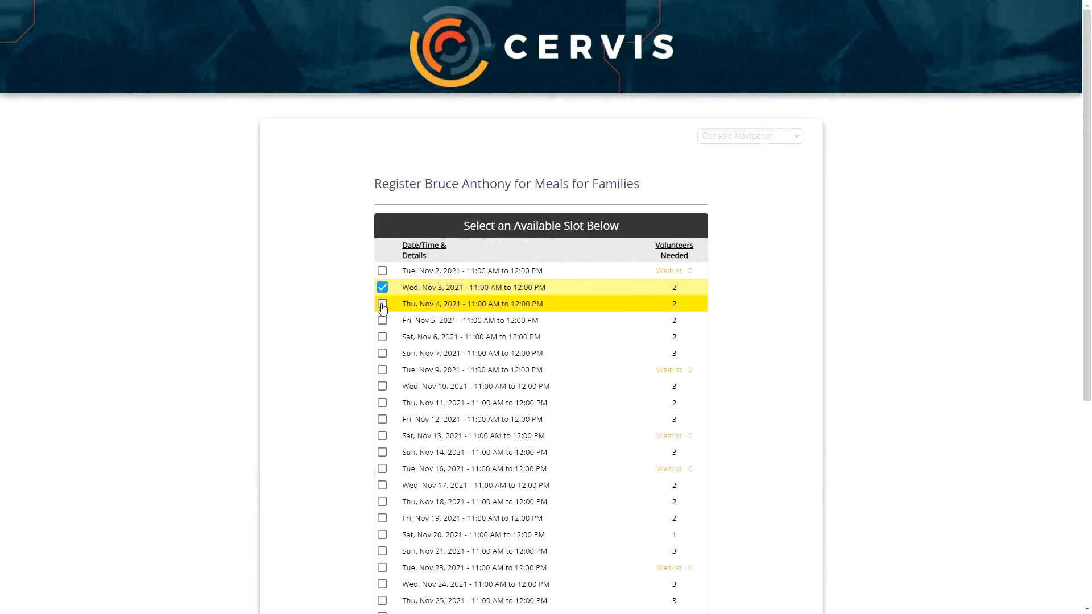
click(382, 321)
click(383, 338)
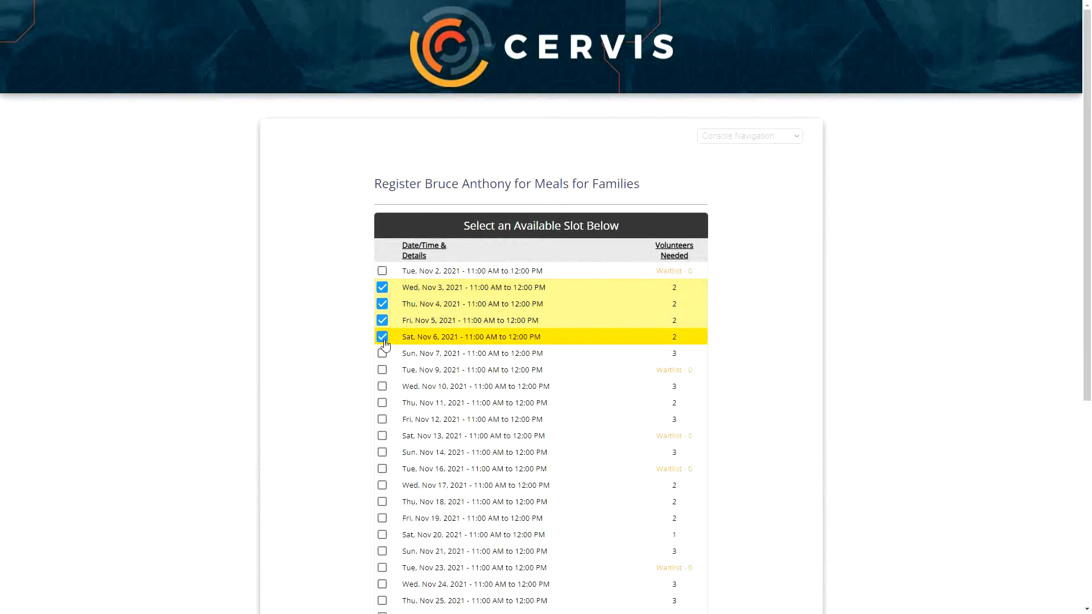
click(382, 371)
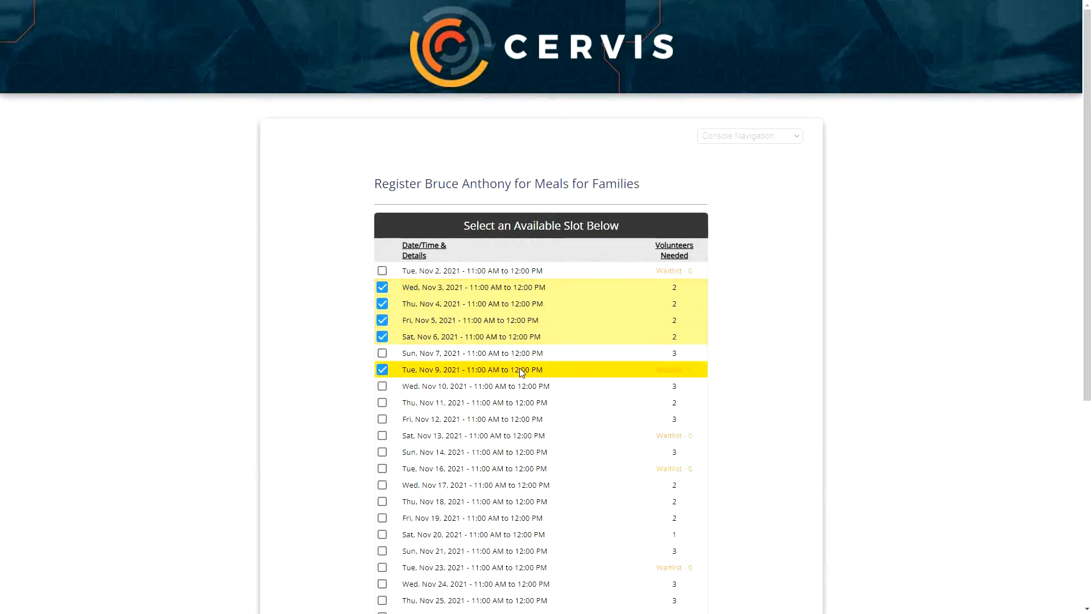
scroll(520, 368, down, 5)
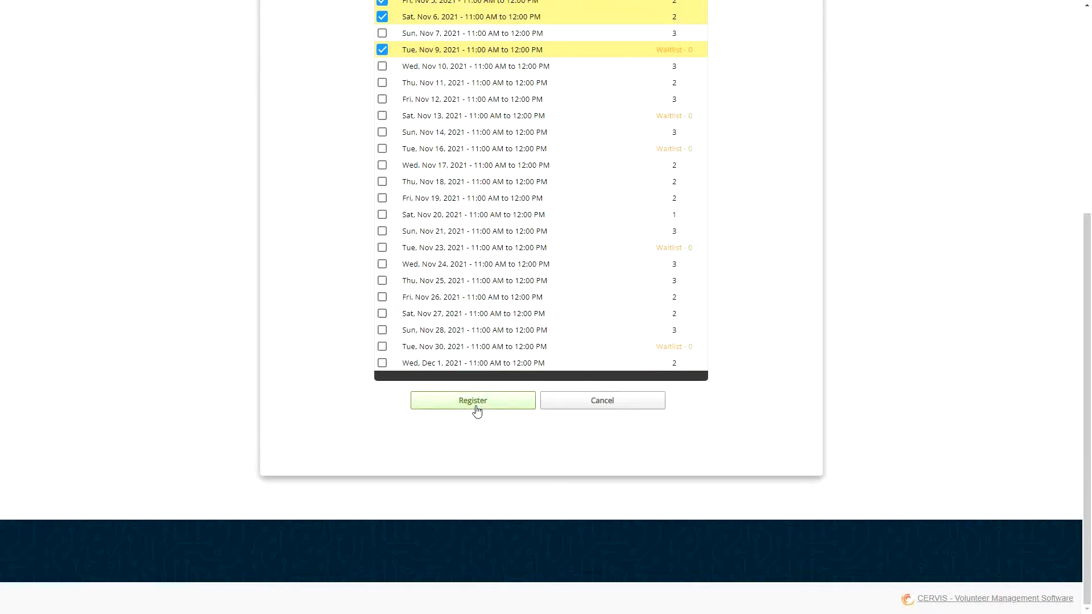
click(477, 406)
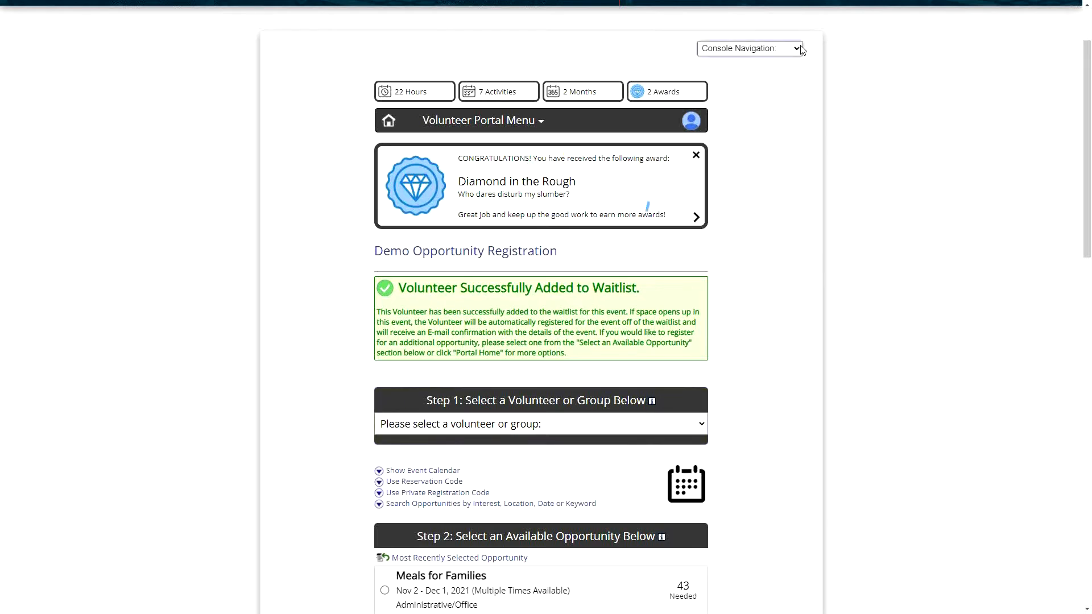
Switch the signed-in account from the volunteer portal to the administrator access level
click(693, 118)
scroll(697, 121, down, 1)
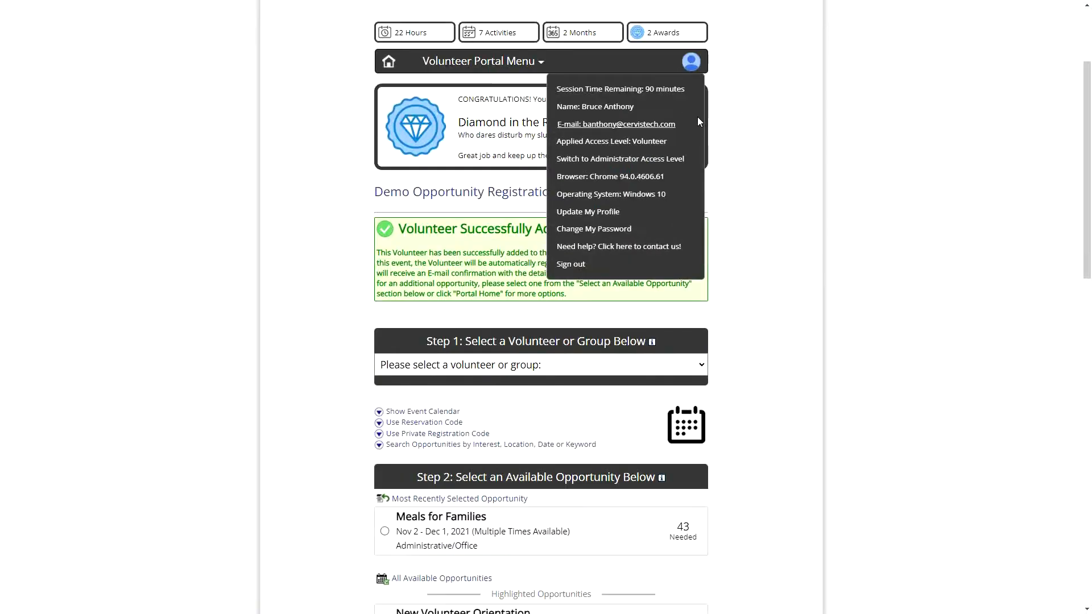
click(680, 159)
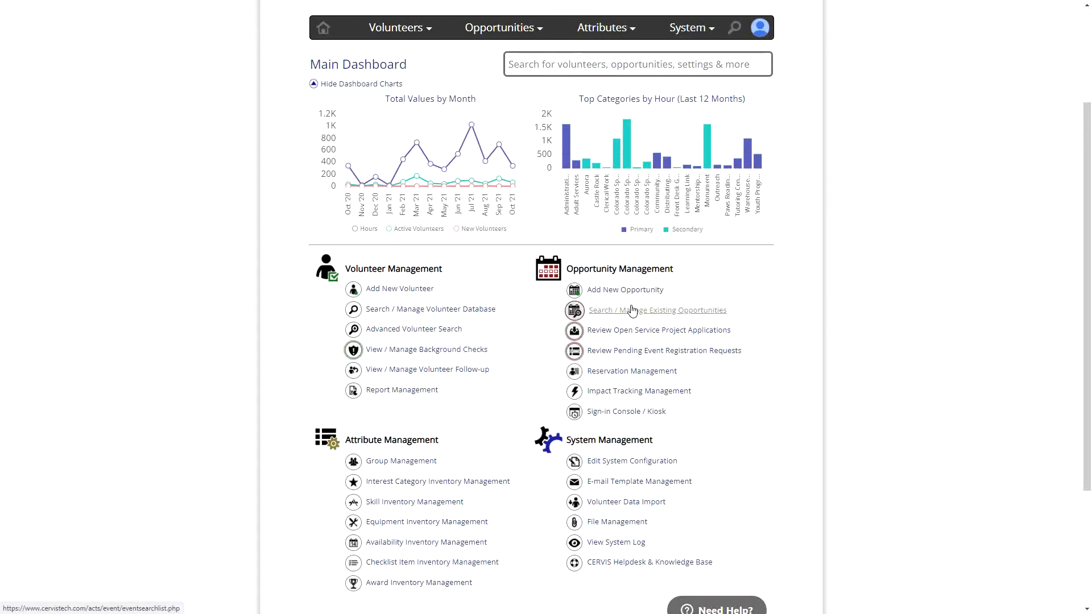
Open the list of registered volunteers and groups for the Meals for Families opportunity
click(615, 316)
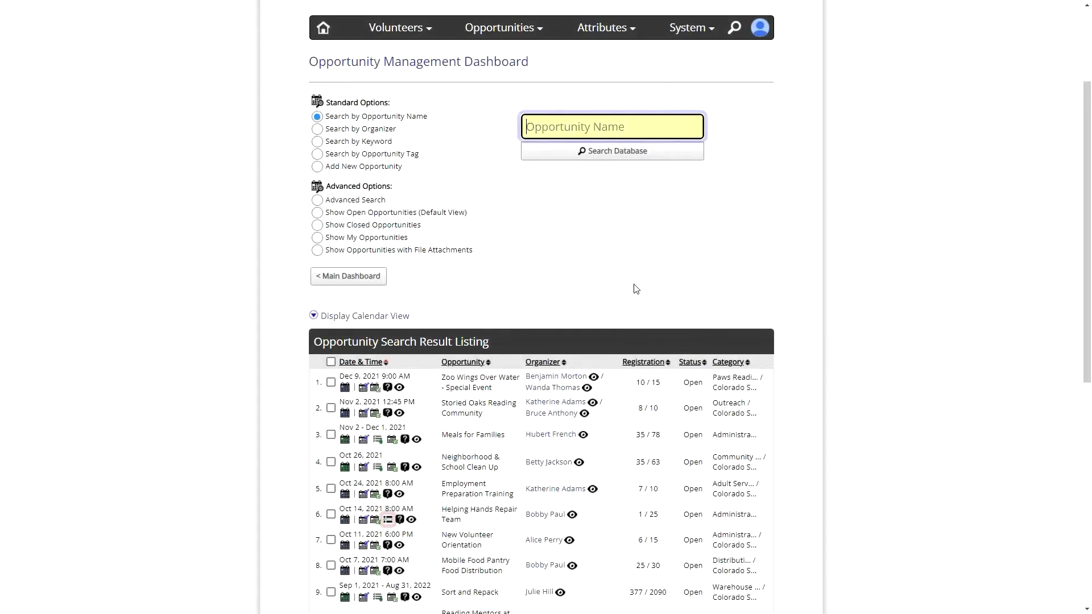
scroll(617, 258, down, 1)
scroll(616, 258, down, 3)
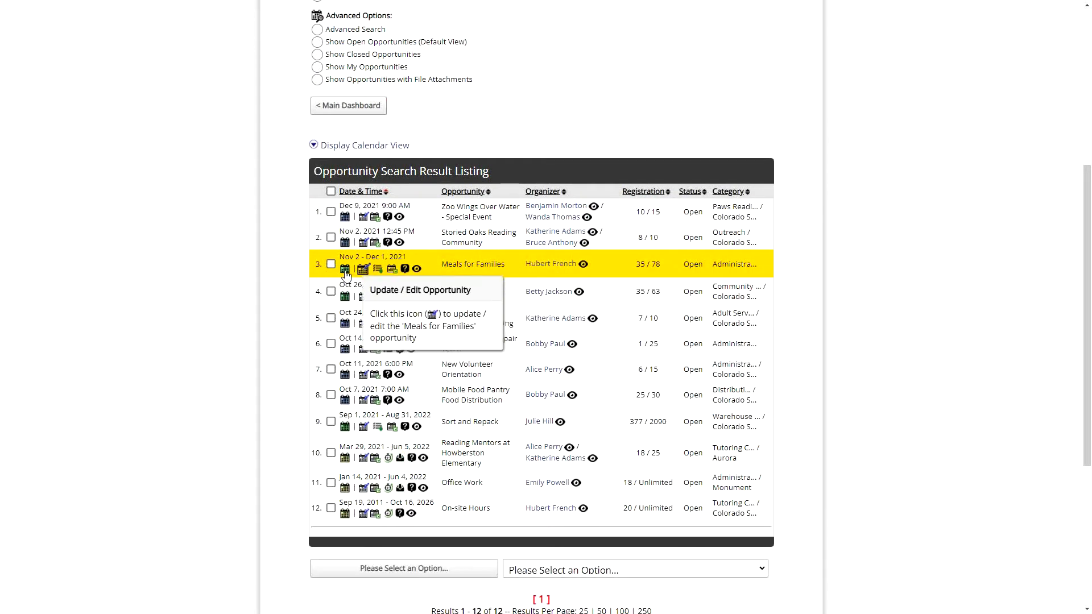
click(395, 275)
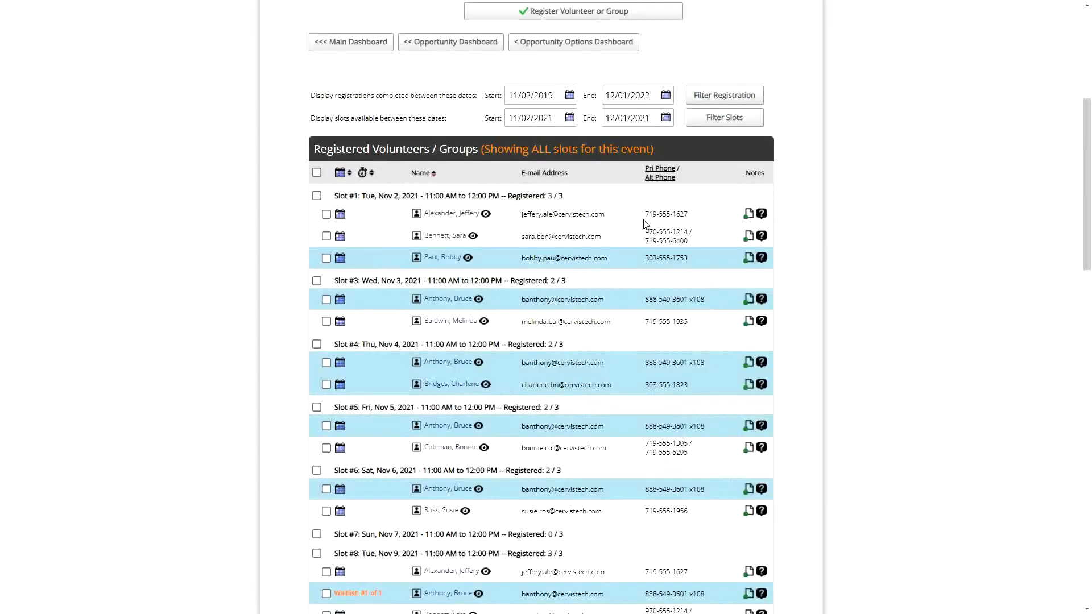
Review the custom registration question answers of both volunteers registered in the Nov 3 slot
click(762, 300)
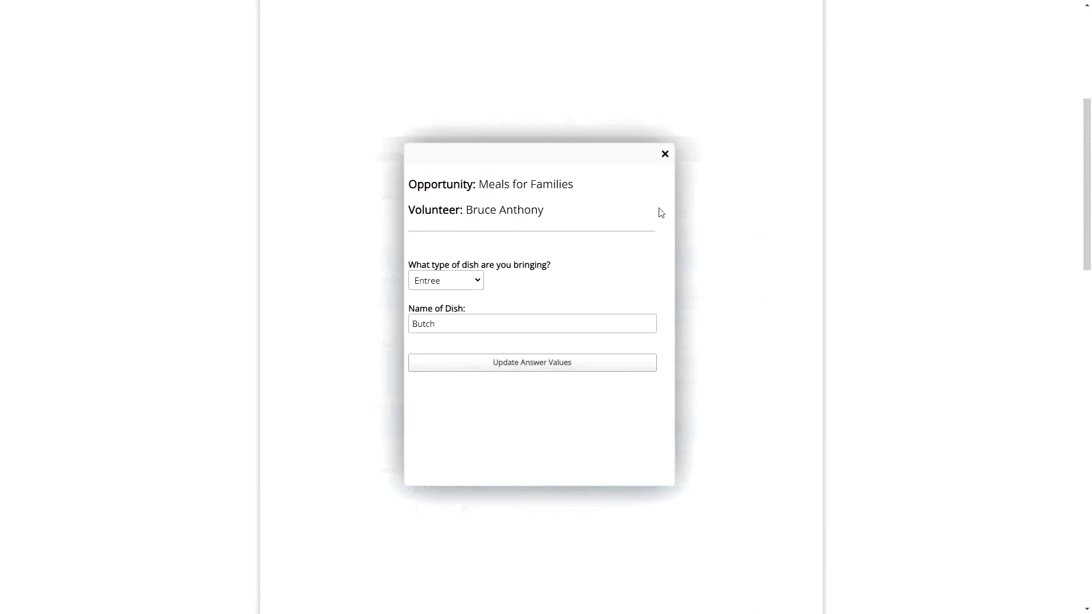
click(665, 154)
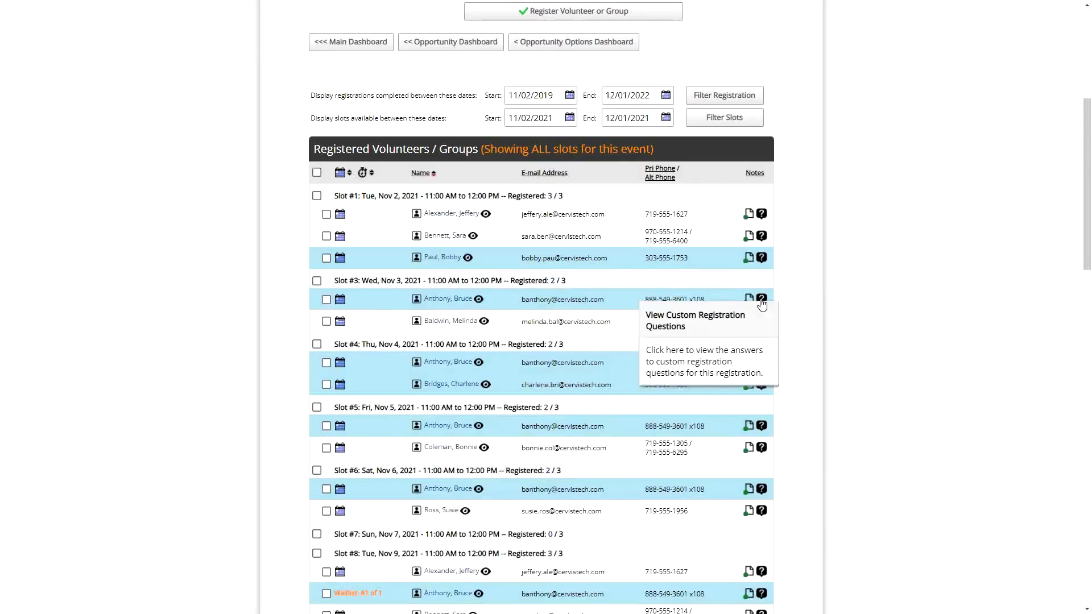
click(761, 322)
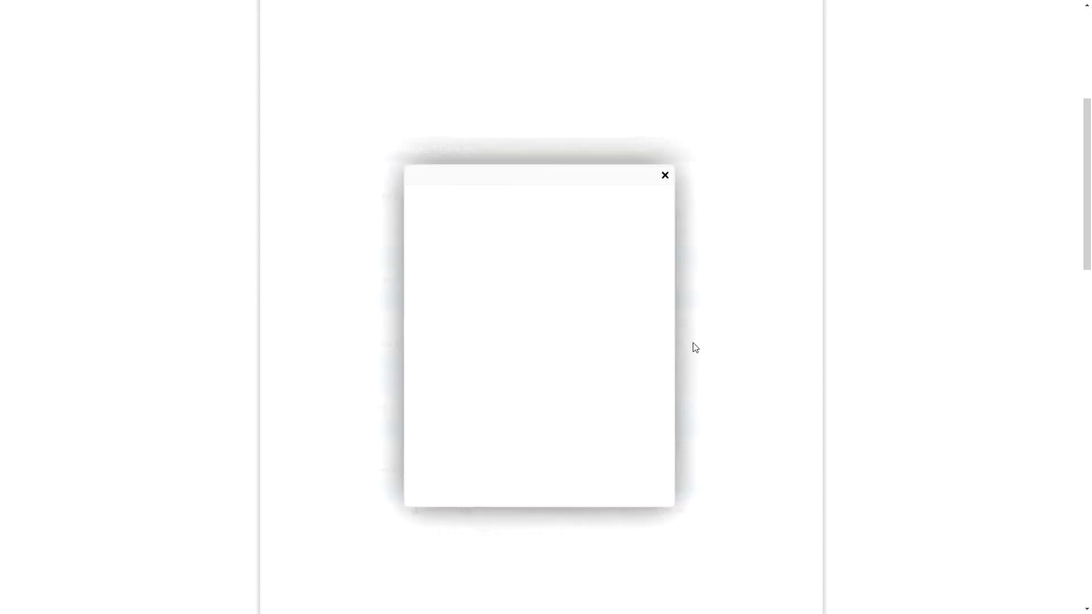
click(486, 348)
click(483, 346)
drag(471, 334, 416, 331)
click(479, 334)
click(488, 340)
click(483, 333)
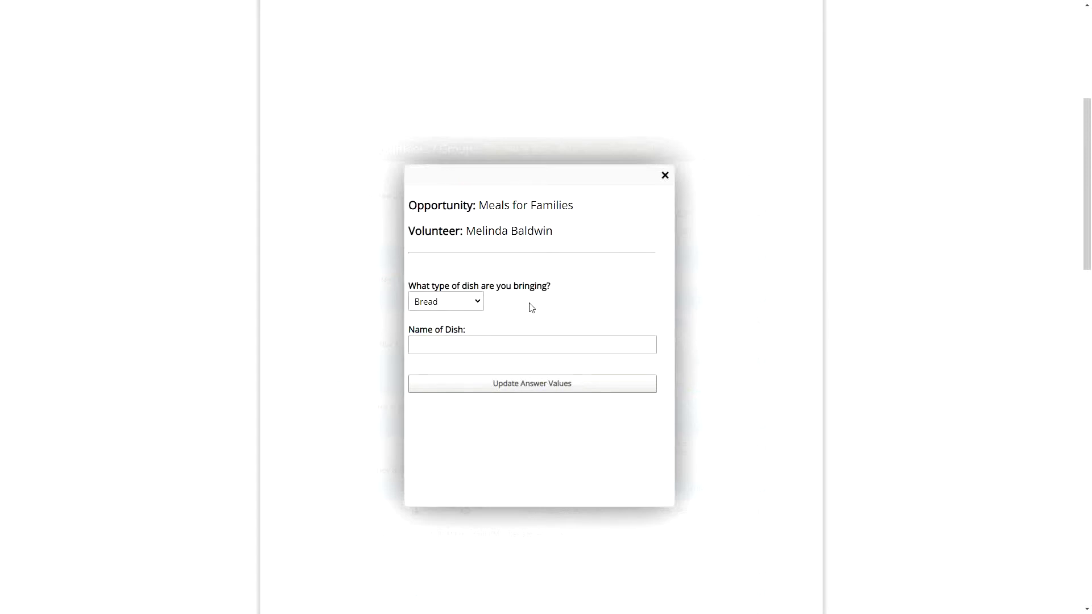
click(665, 176)
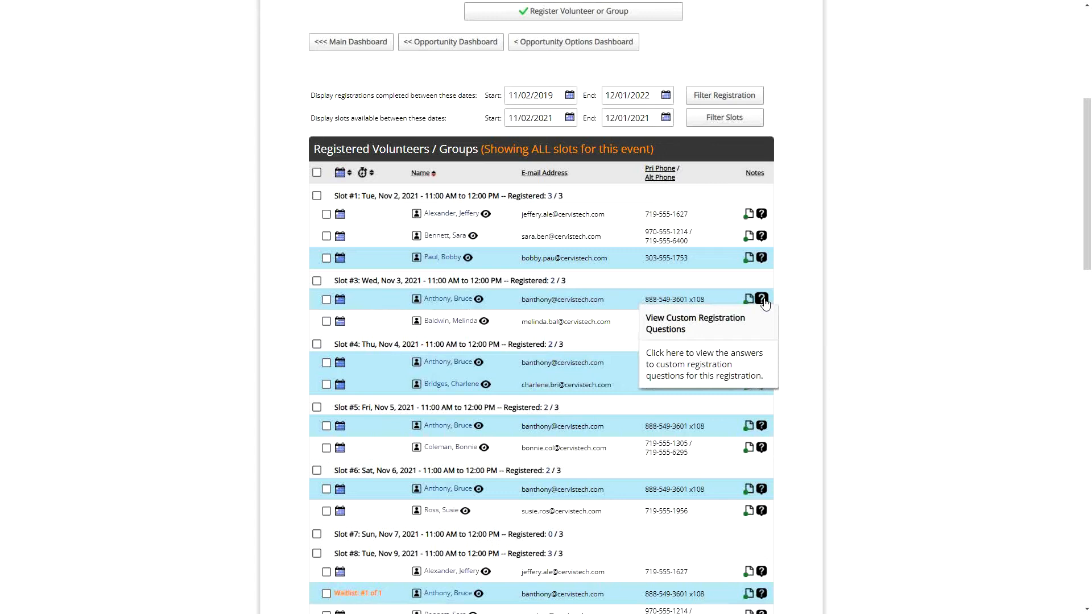
Set the name of the dish to Cookies in the answers of the third Nov 2 volunteer and update them
click(762, 258)
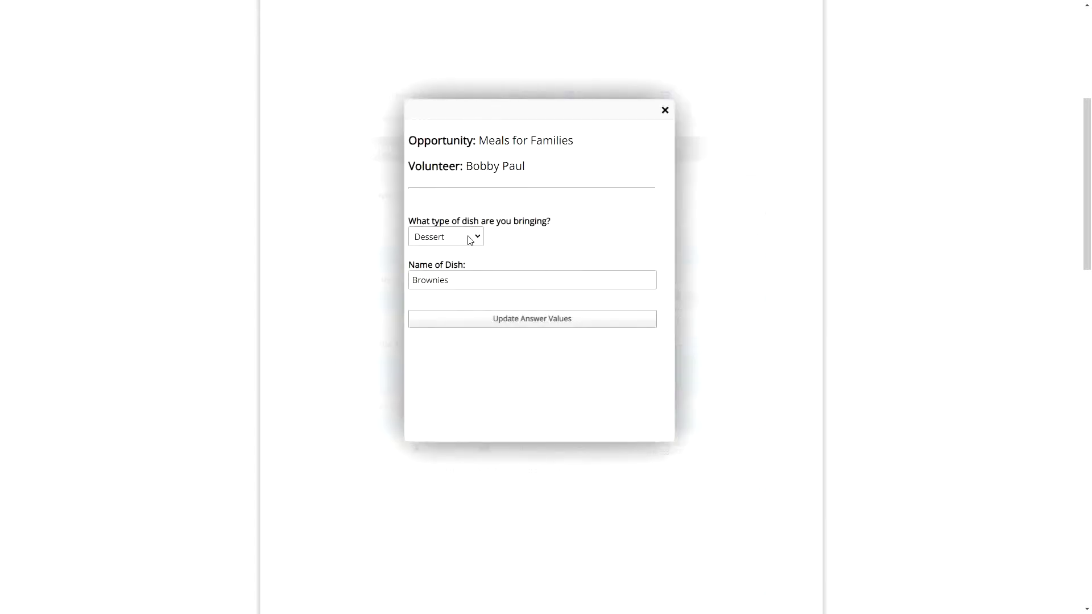
double_click(472, 286)
text(Cookies)
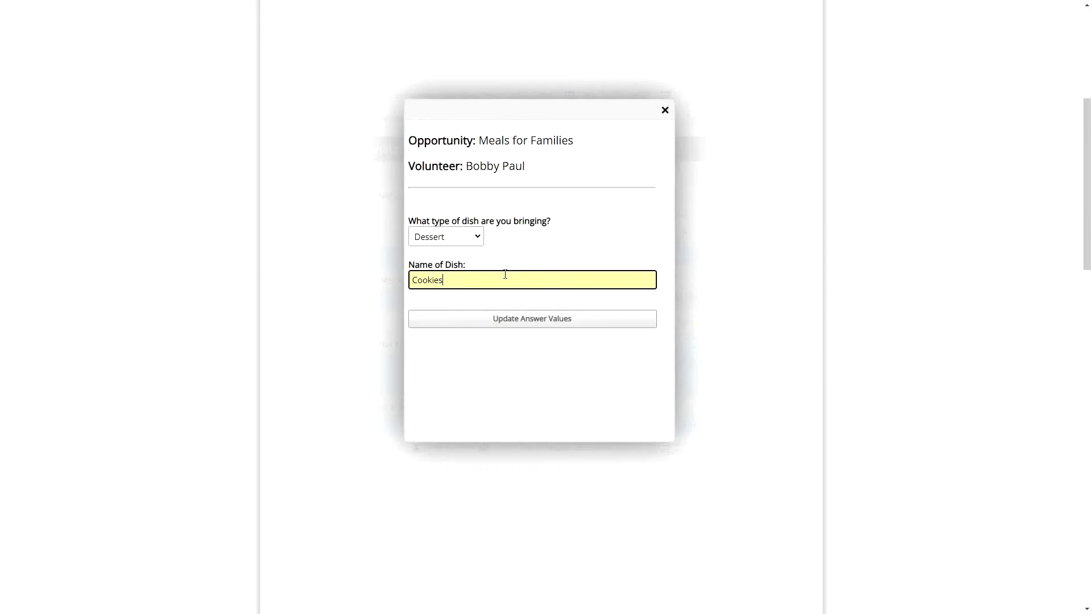
click(524, 323)
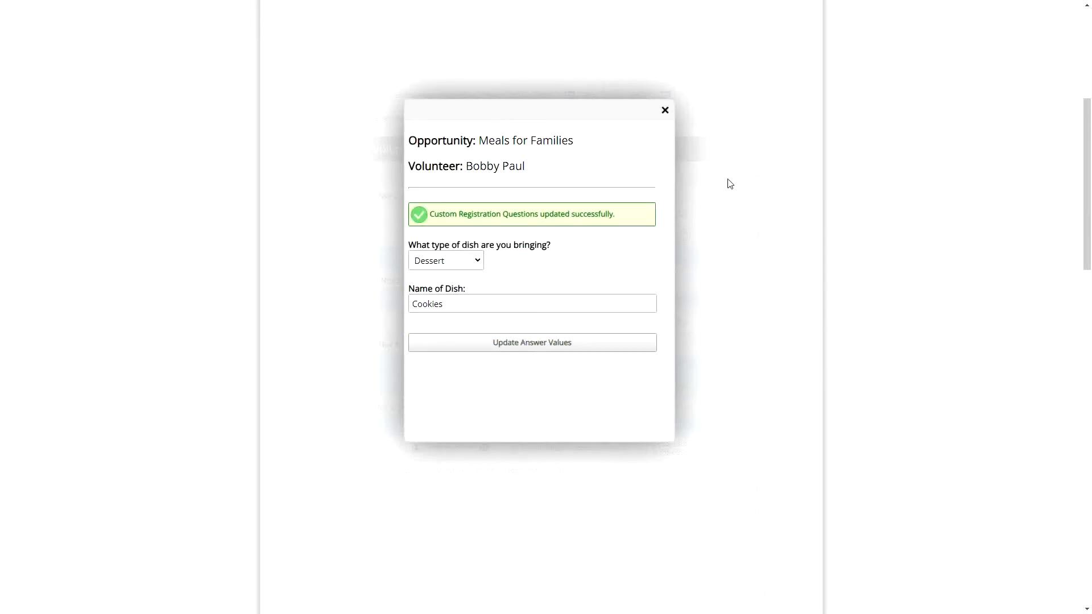
click(665, 111)
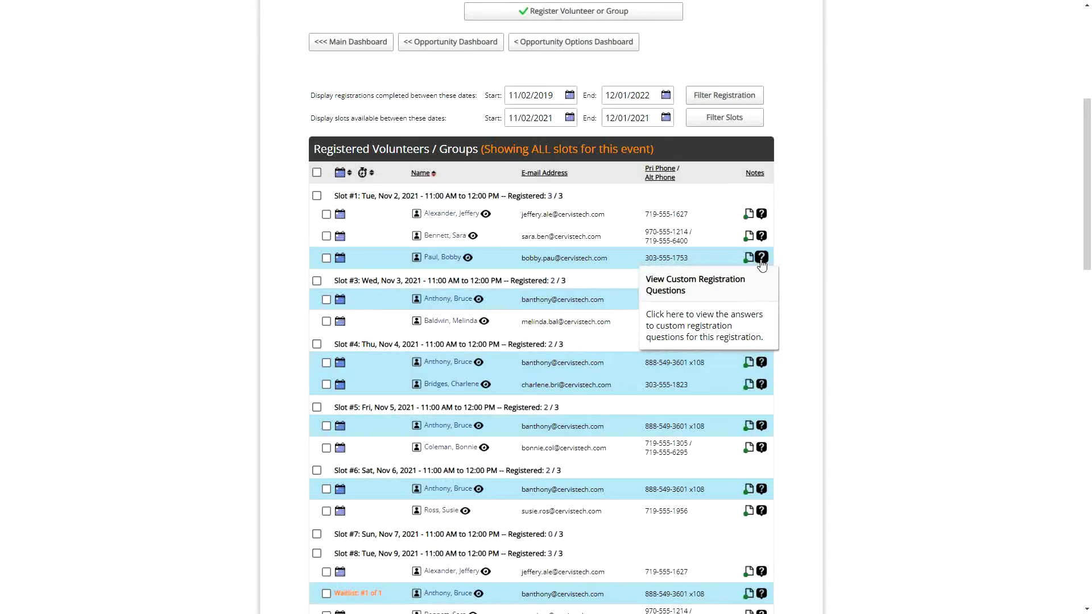
scroll(793, 297, up, 4)
click(439, 169)
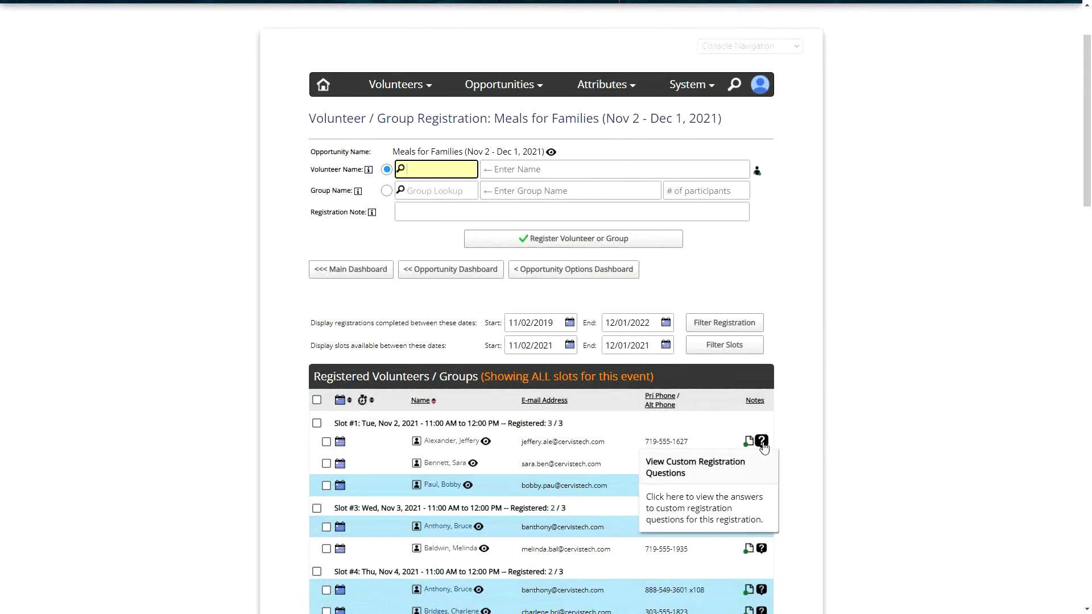
click(864, 329)
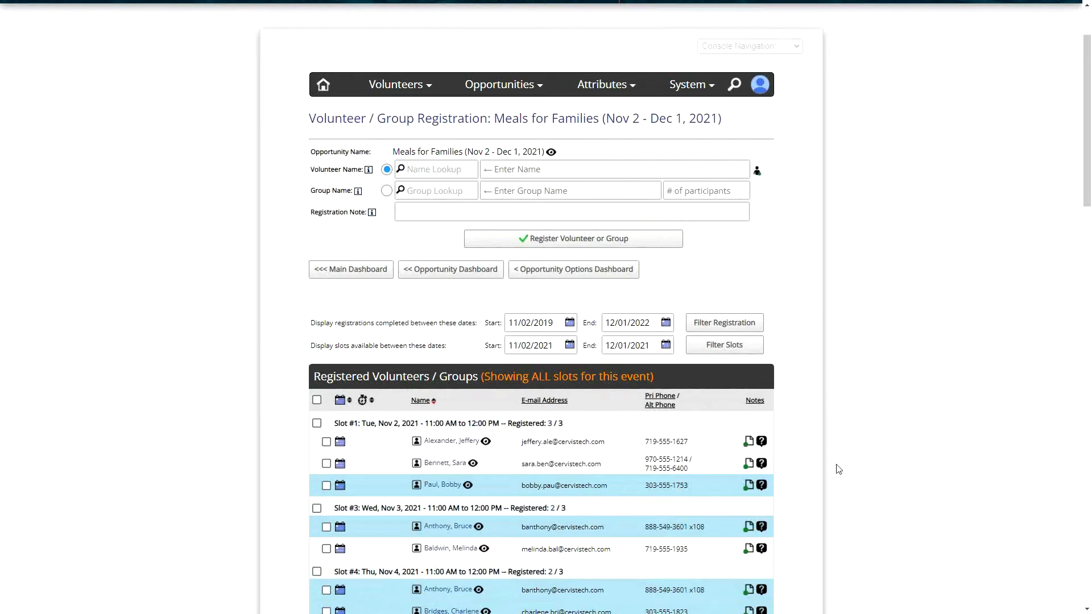
Open the first Nov 2 volunteer's management page and view the opportunities that volunteer is registered for
scroll(838, 469, down, 2)
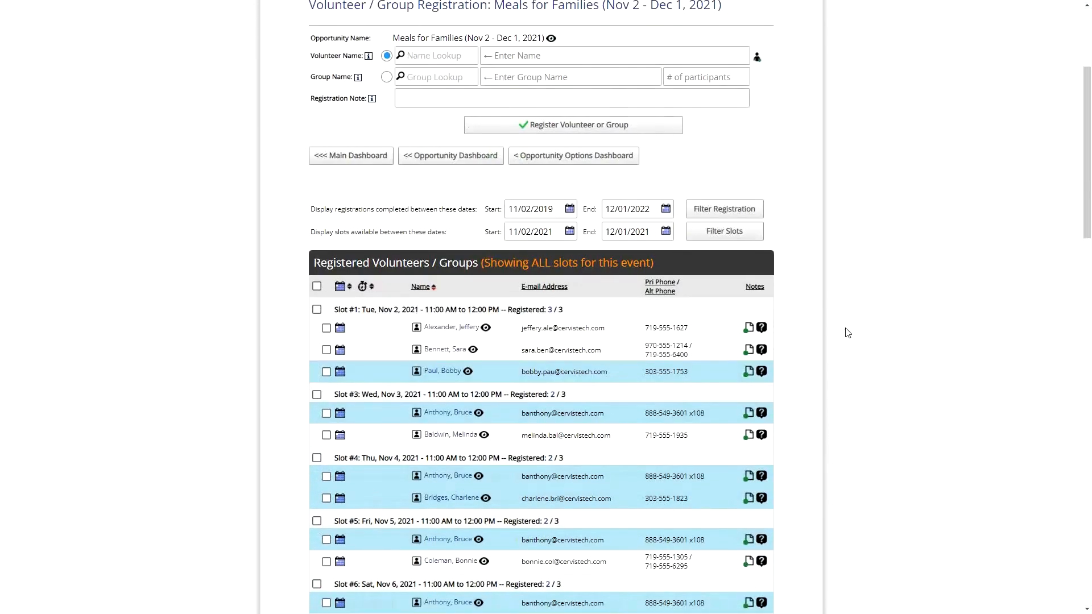
click(453, 328)
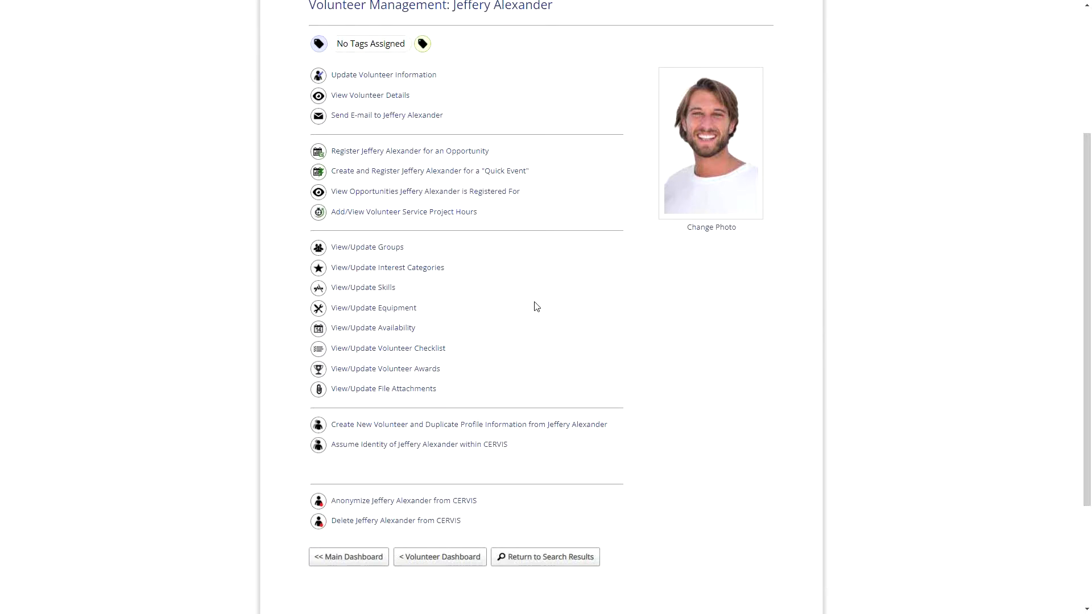
scroll(580, 273, up, 2)
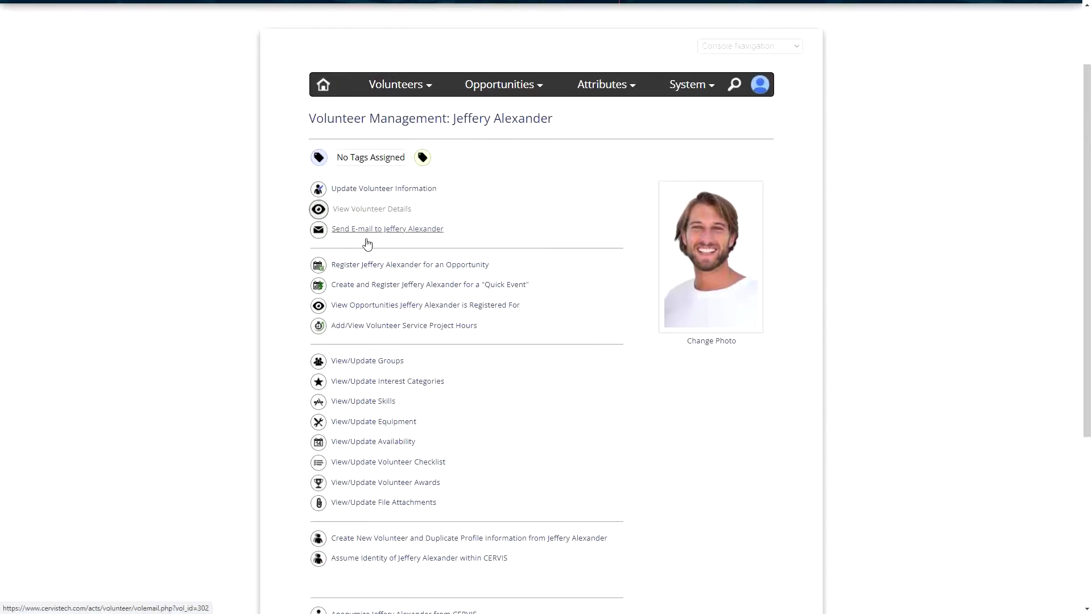
click(398, 311)
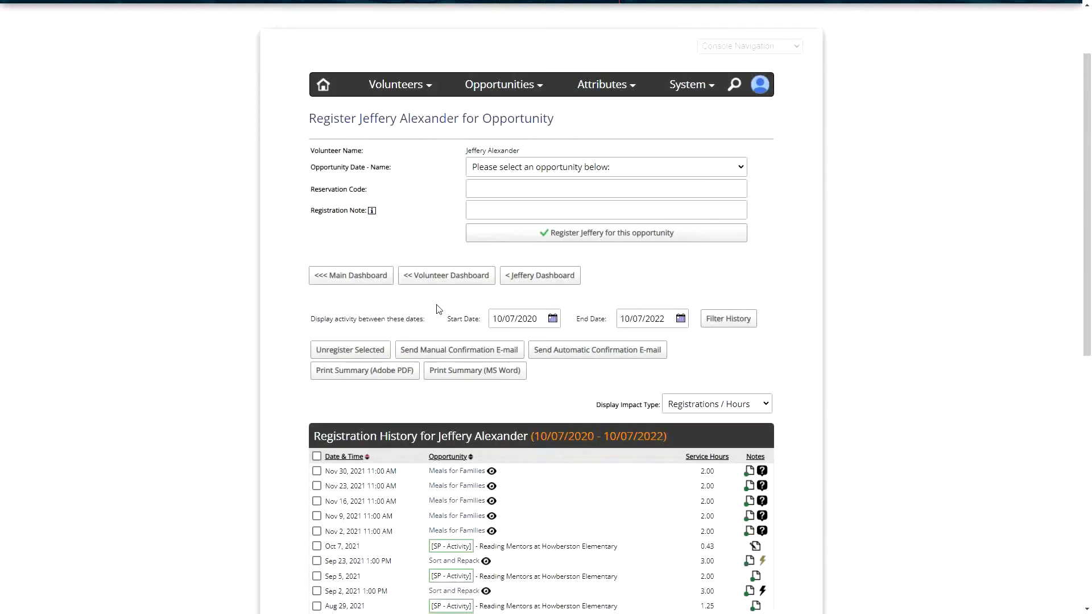
Review the volunteer's custom question answers for the Reading Mentors at Howberston Elementary registration
scroll(509, 285, down, 5)
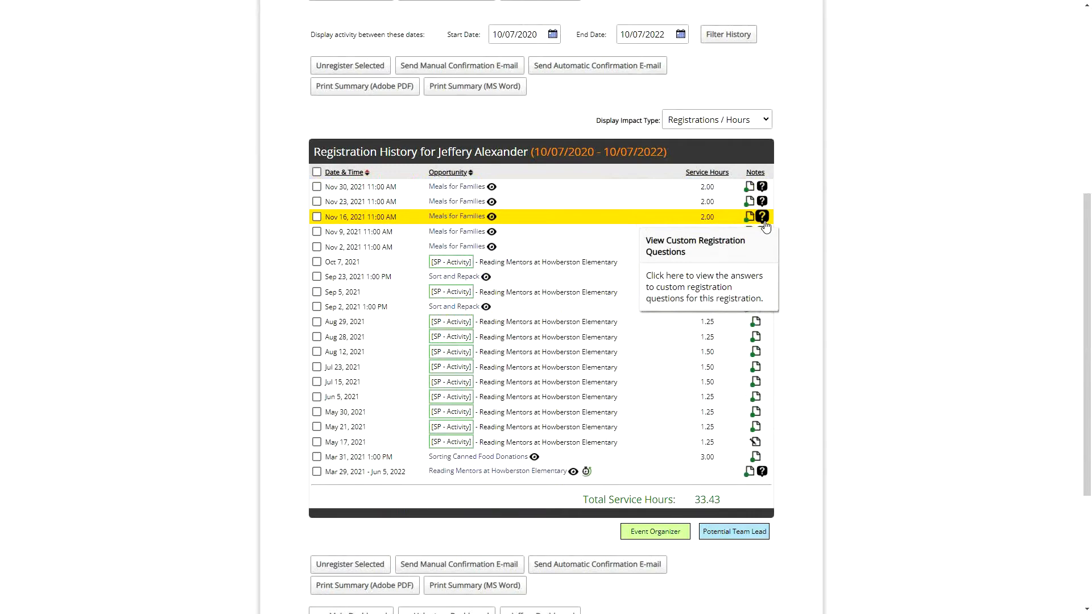
click(762, 471)
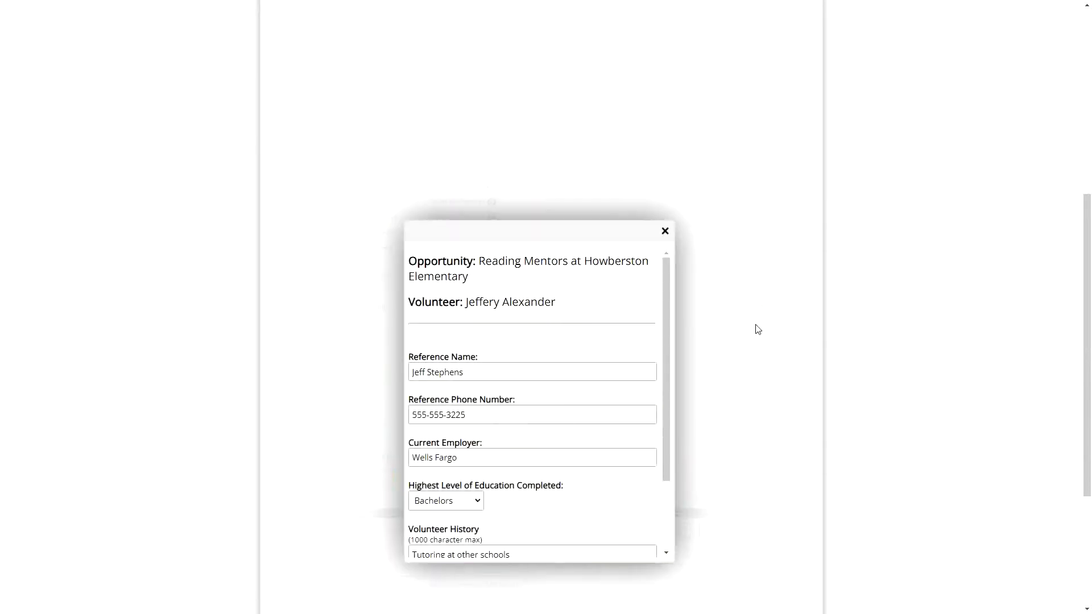
scroll(595, 243, down, 3)
scroll(605, 210, down, 1)
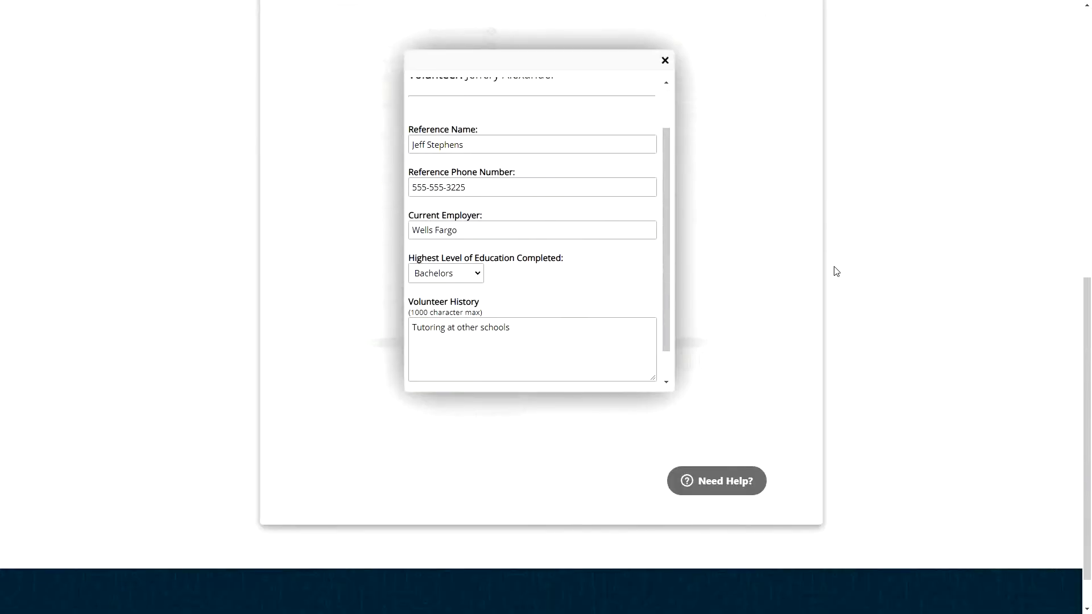
scroll(834, 271, up, 1)
click(540, 404)
click(539, 404)
click(549, 347)
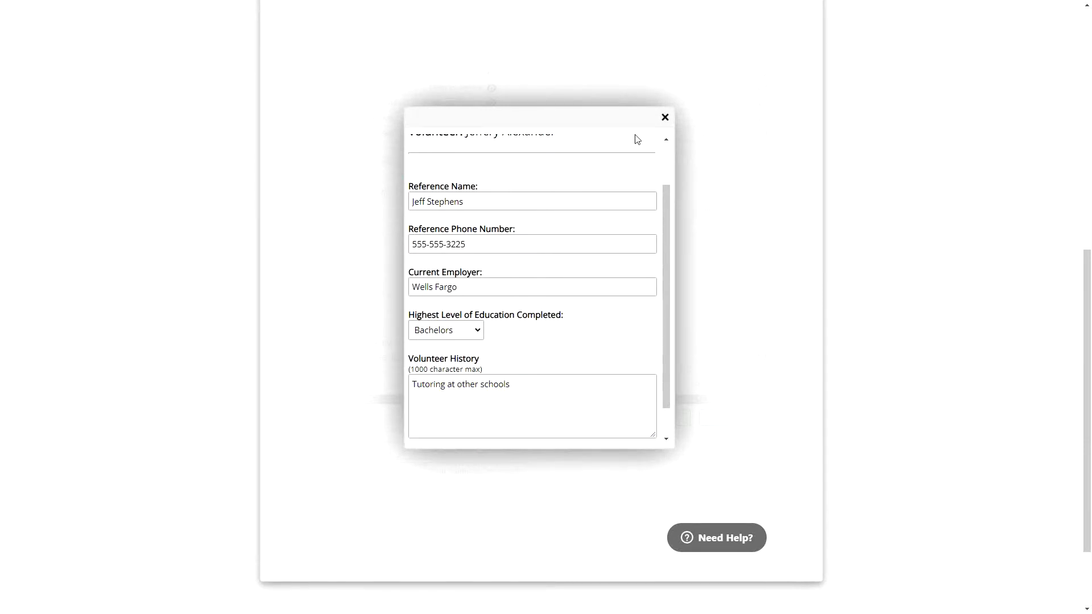
click(665, 118)
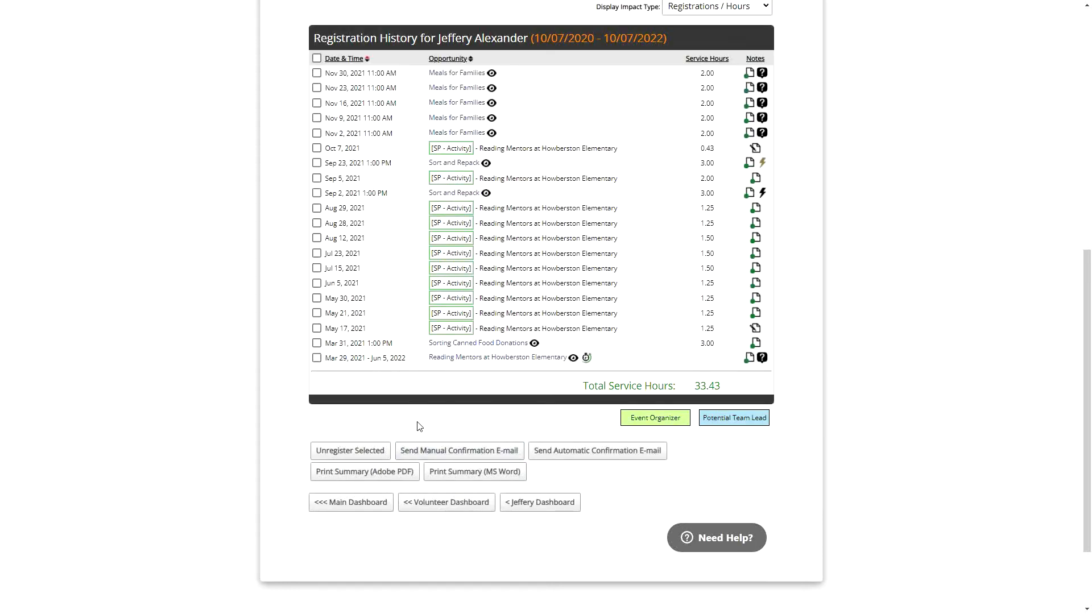
Return to the main dashboard and open the Meals for Families opportunity for editing from the existing opportunities
click(368, 510)
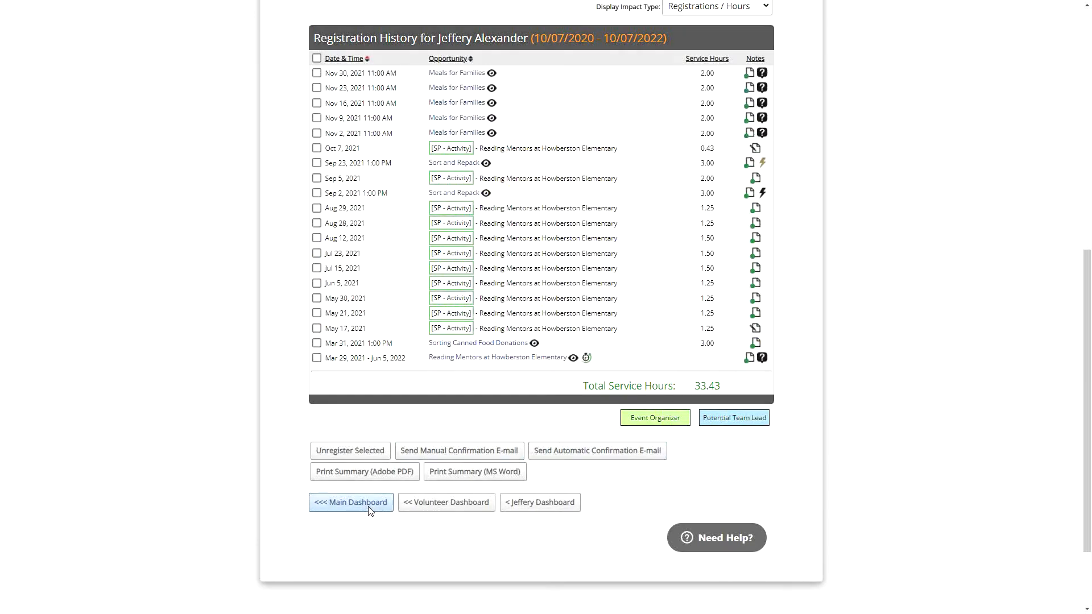
scroll(292, 438, up, 3)
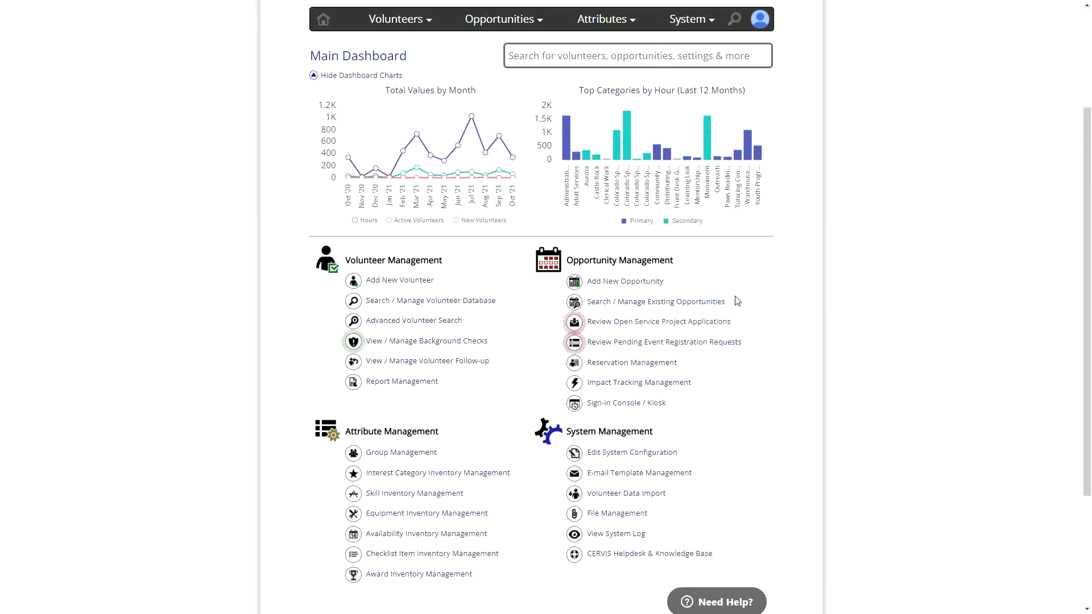
click(625, 307)
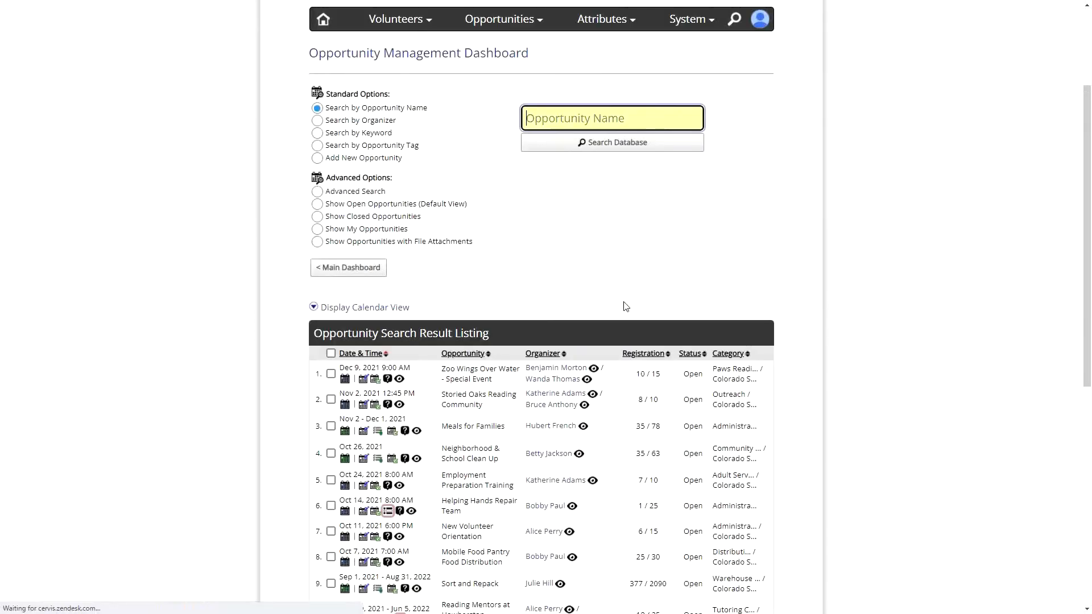
scroll(580, 299, down, 4)
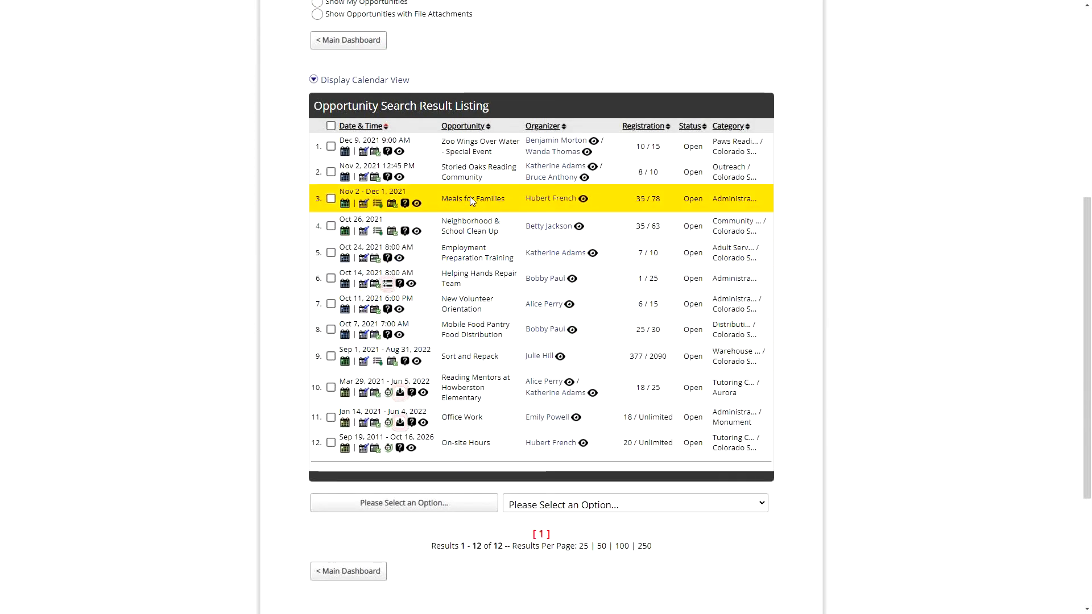
click(362, 204)
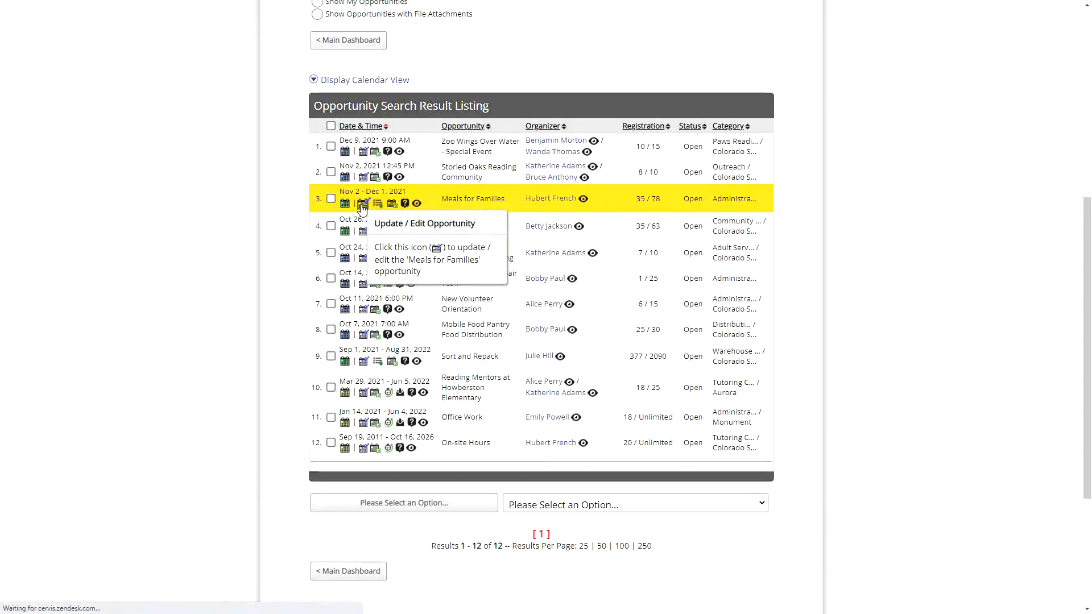
Include Custom Registration Questions in the sign-in sheet items for Meals for Families and update the opportunity
scroll(450, 265, down, 5)
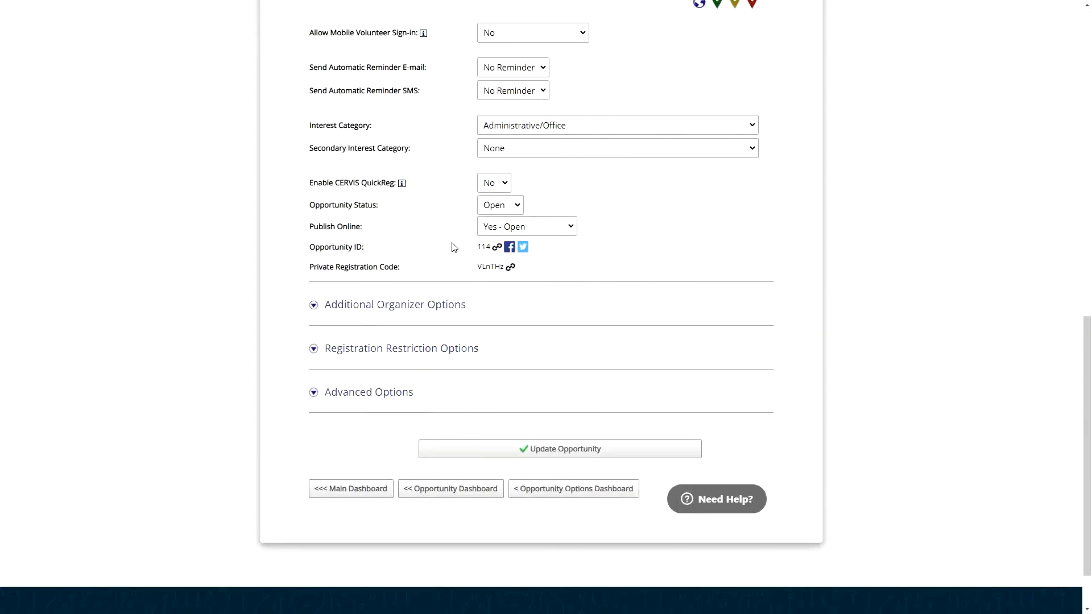
click(428, 306)
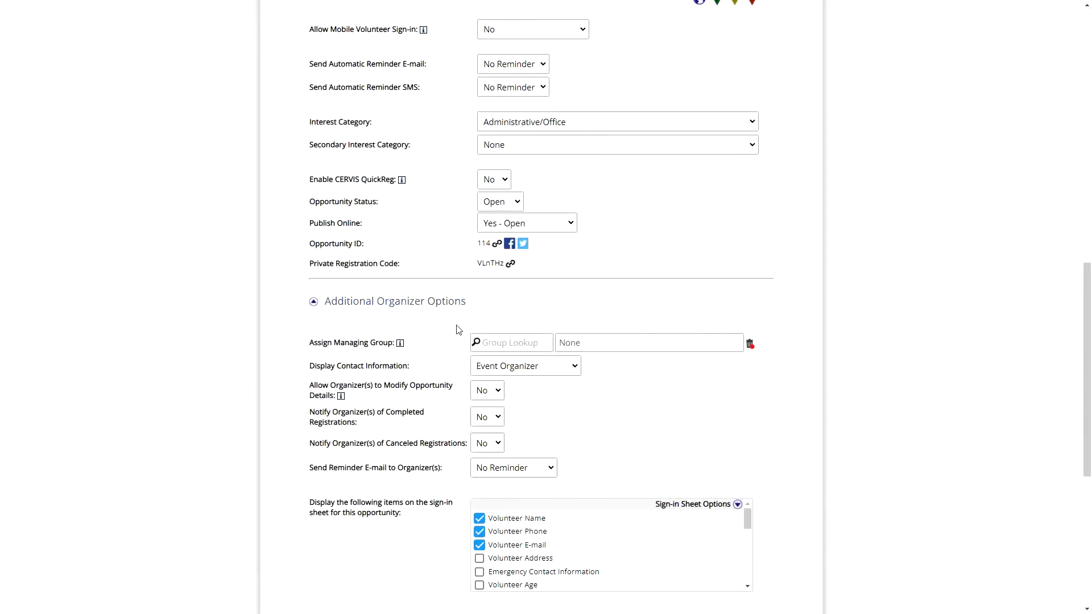
scroll(456, 327, down, 4)
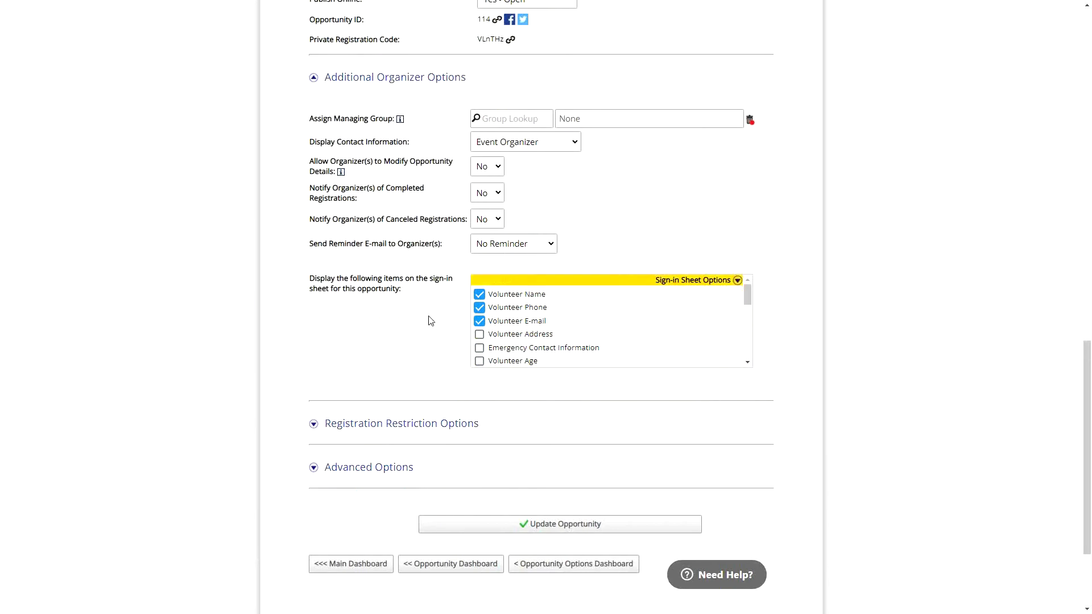
click(737, 281)
scroll(727, 356, down, 3)
click(543, 432)
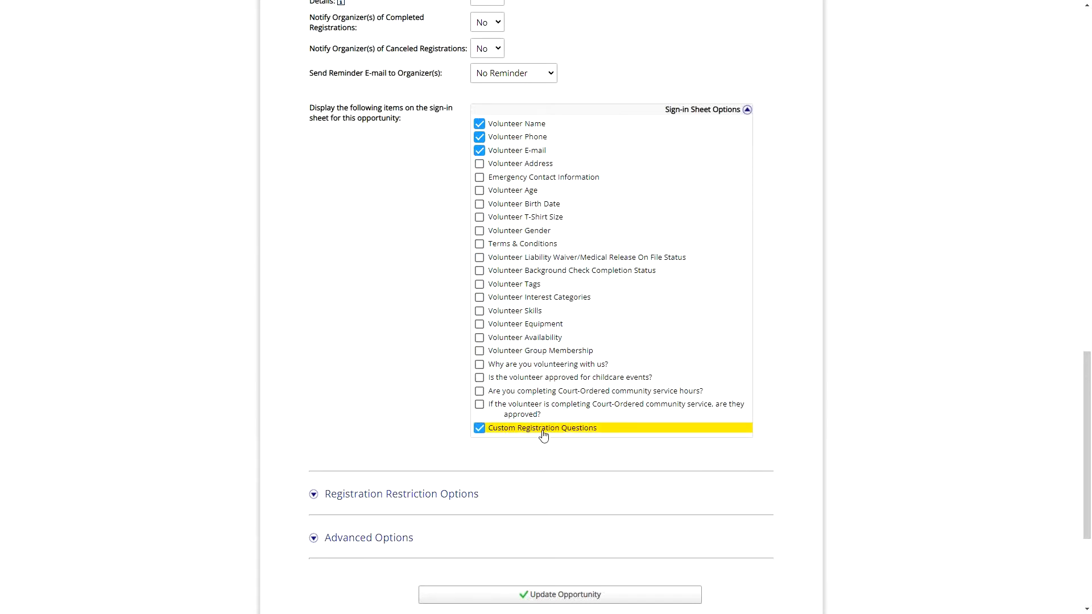
click(571, 601)
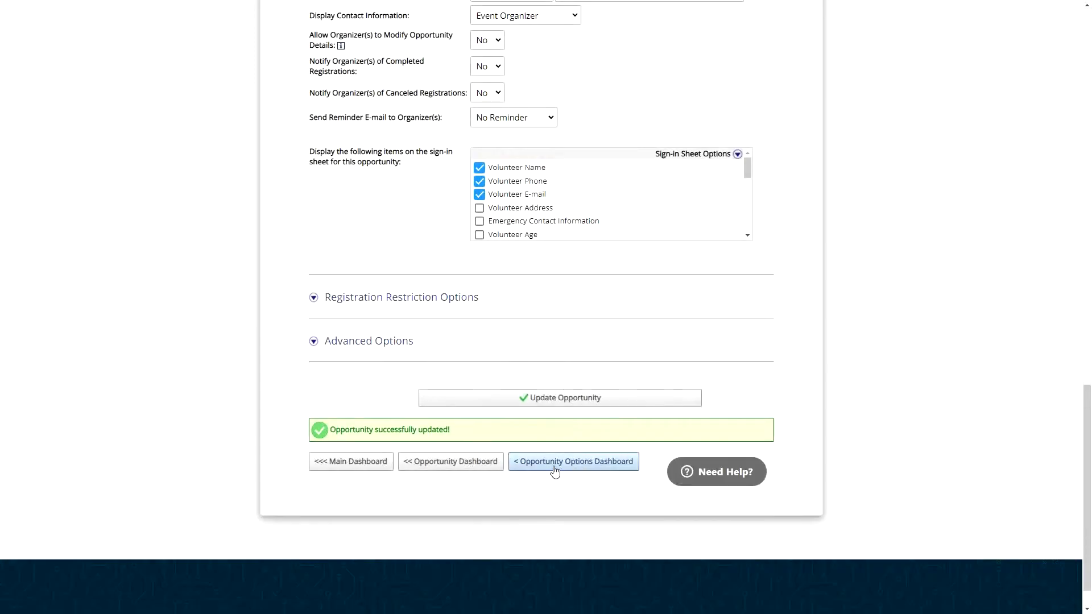
Generate the Meals for Families sign-in sheet as an Adobe PDF document from its opportunity options dashboard
click(554, 468)
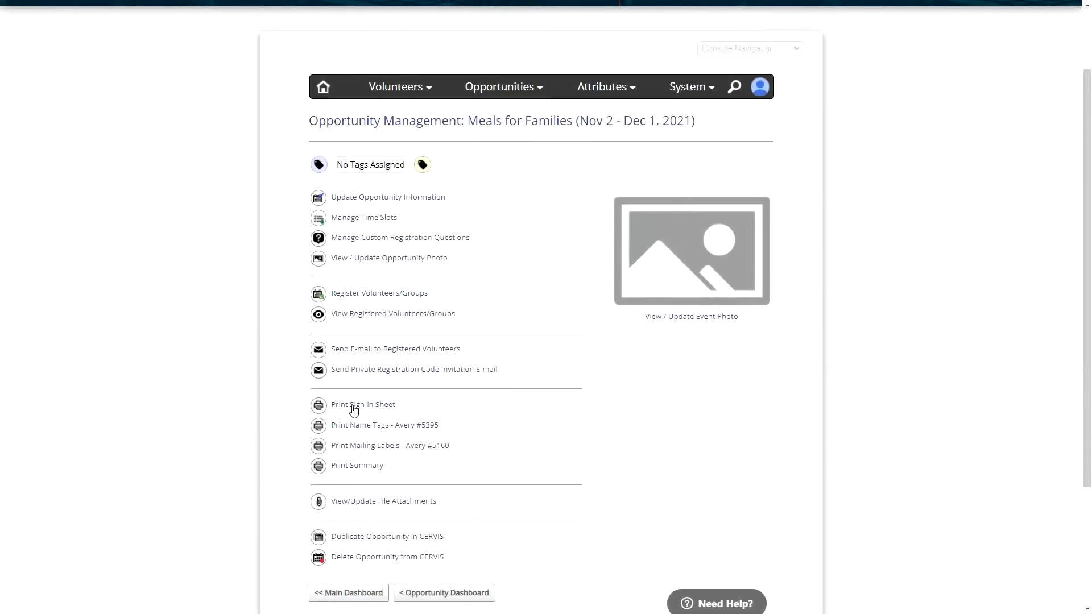
click(366, 410)
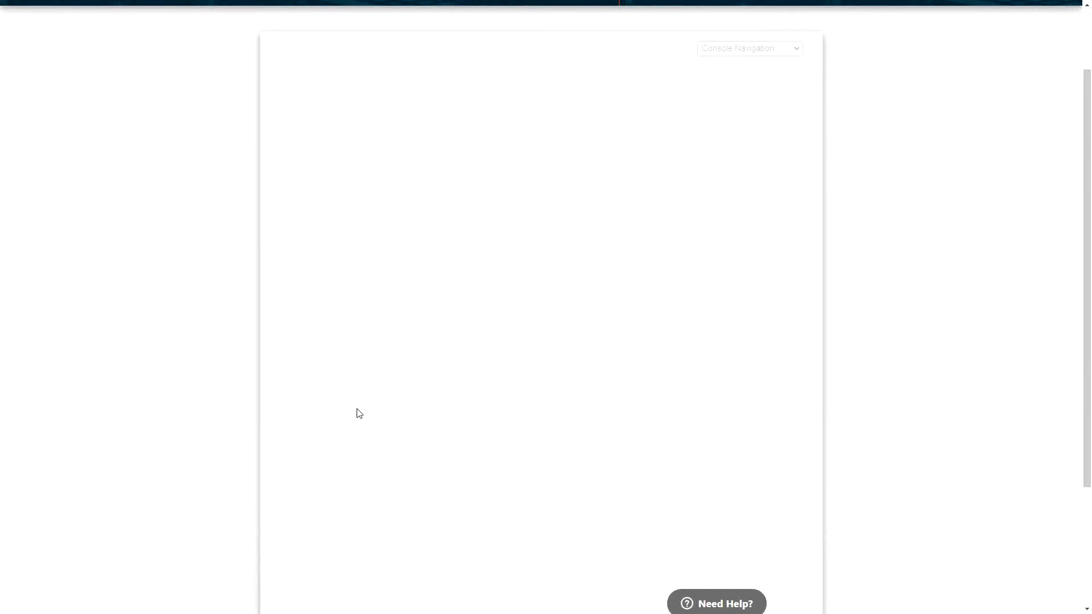
click(509, 407)
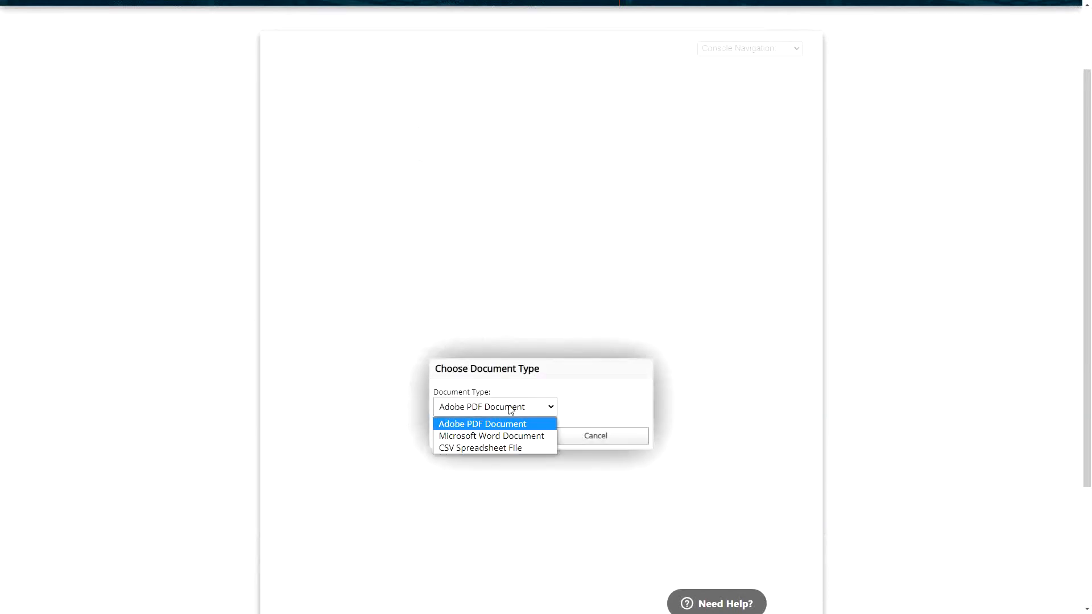
click(502, 448)
click(501, 407)
click(500, 424)
click(483, 440)
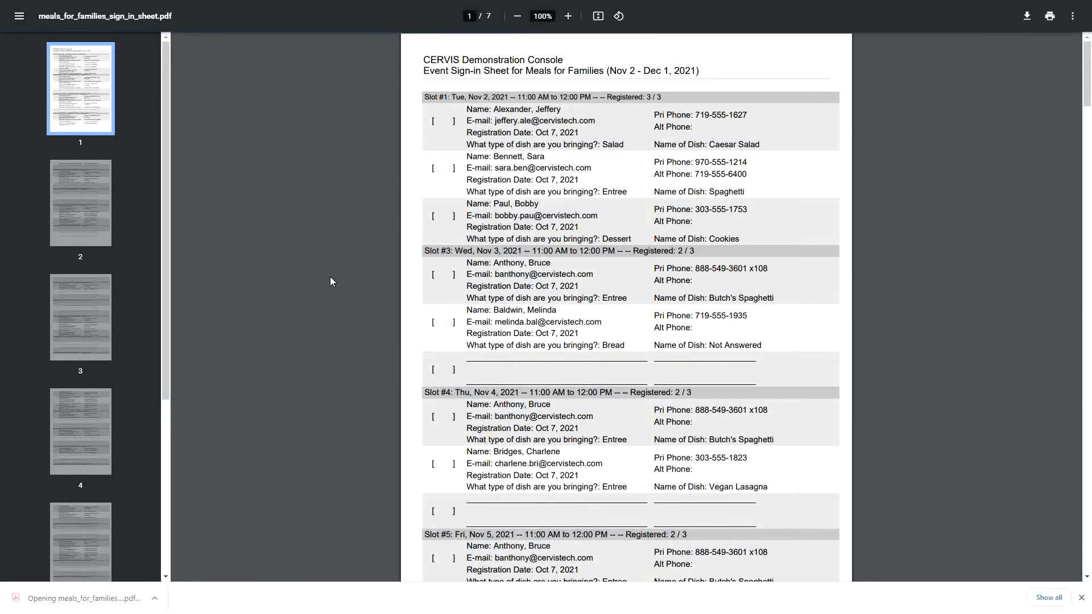
Check the dish type and dish name answers listed for the first volunteer on the sign-in sheet PDF
drag(526, 132, 547, 147)
click(749, 144)
click(511, 147)
drag(467, 146, 567, 145)
click(602, 147)
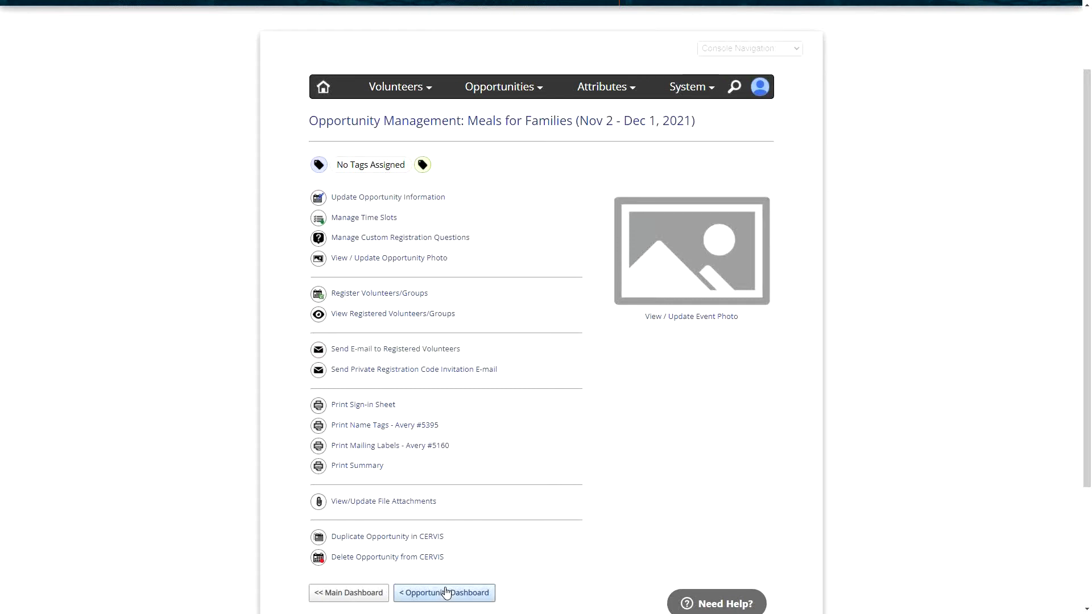
Open the Advanced Volunteer Search from the main dashboard and expand the Volunteer Participation Options
click(356, 597)
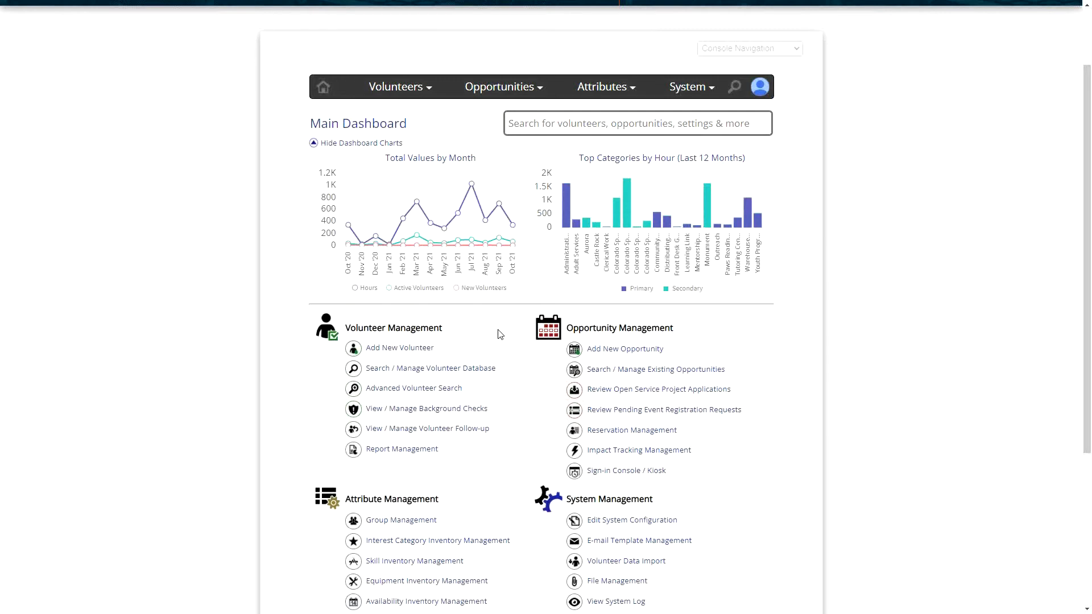
click(411, 390)
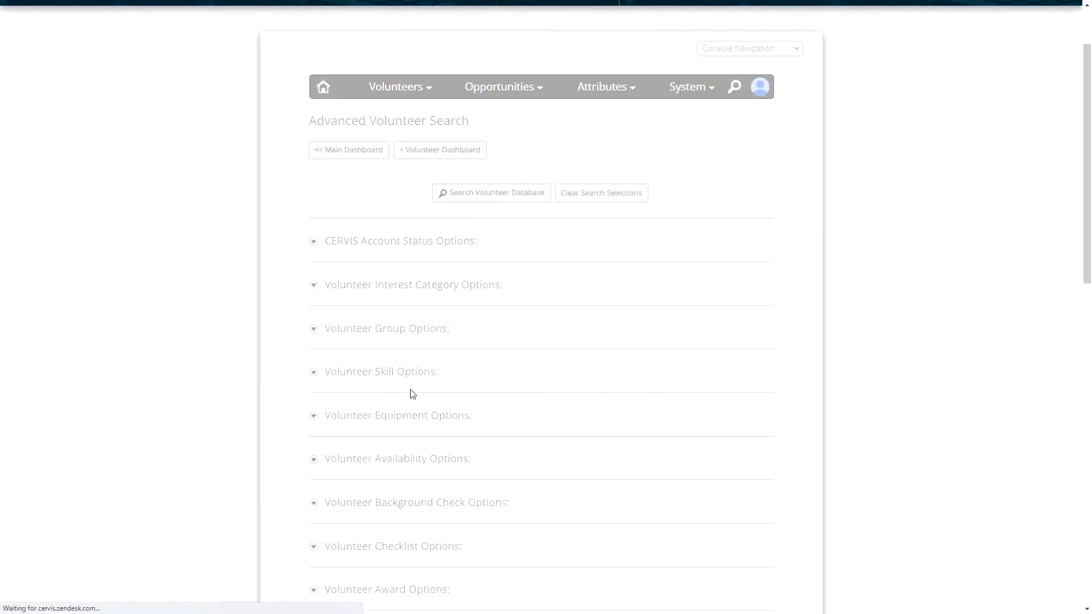
scroll(567, 273, down, 10)
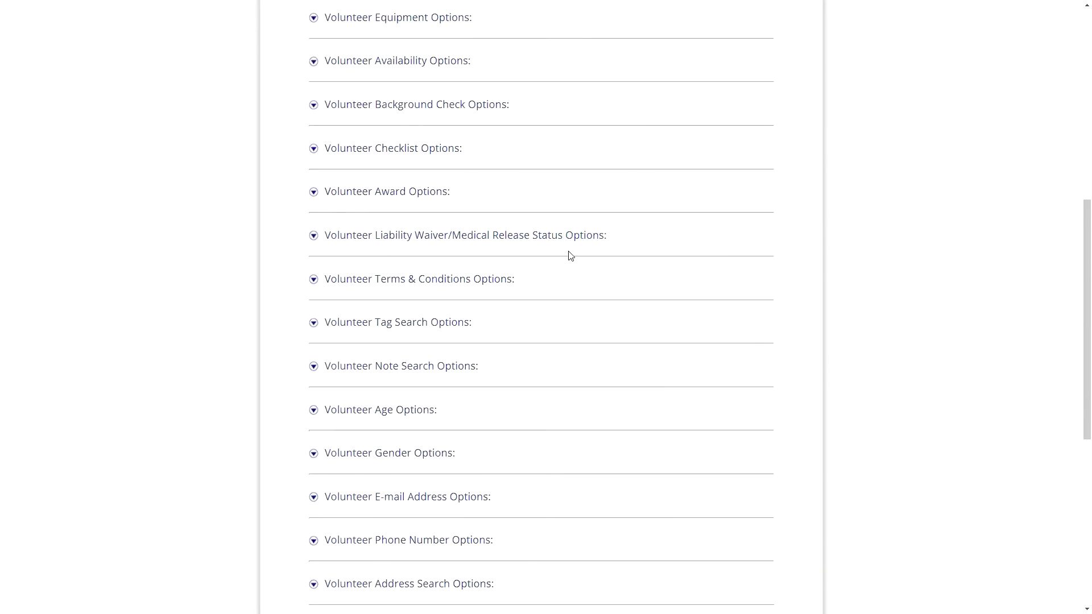
scroll(562, 374, down, 1)
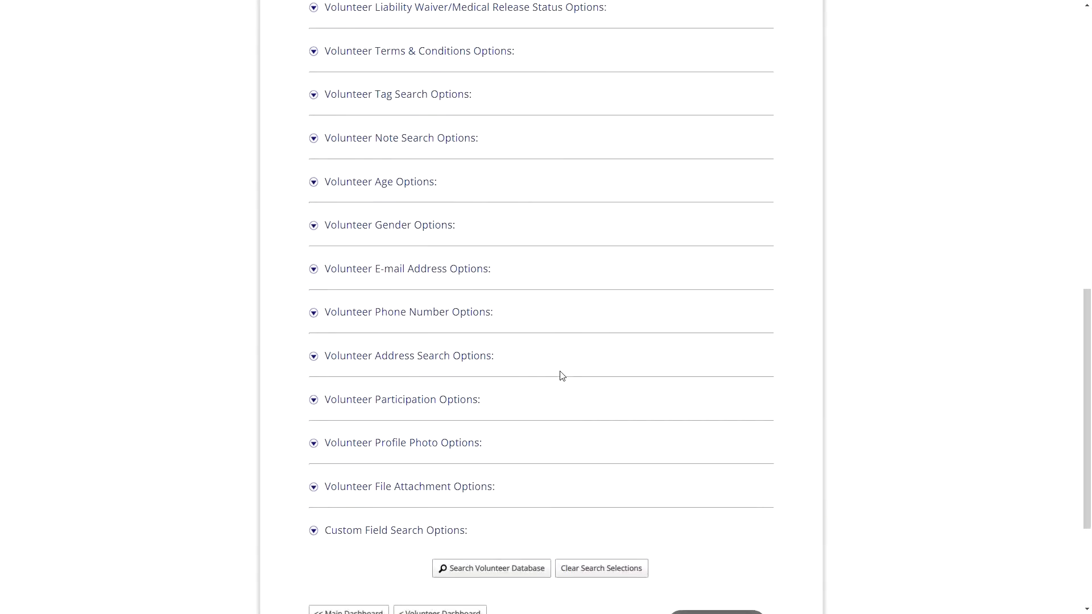
scroll(562, 374, down, 2)
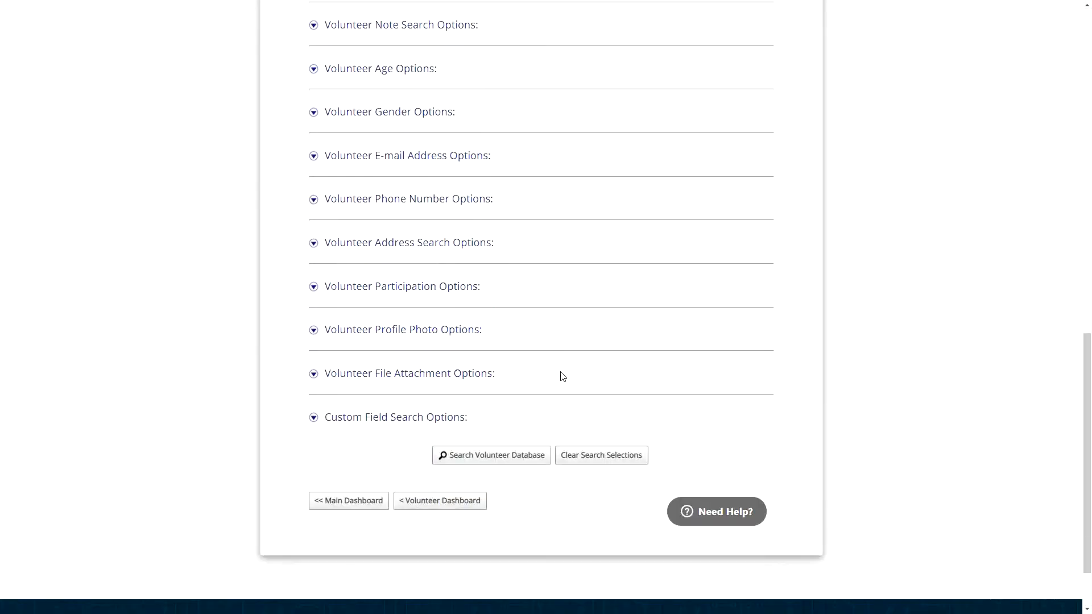
click(414, 296)
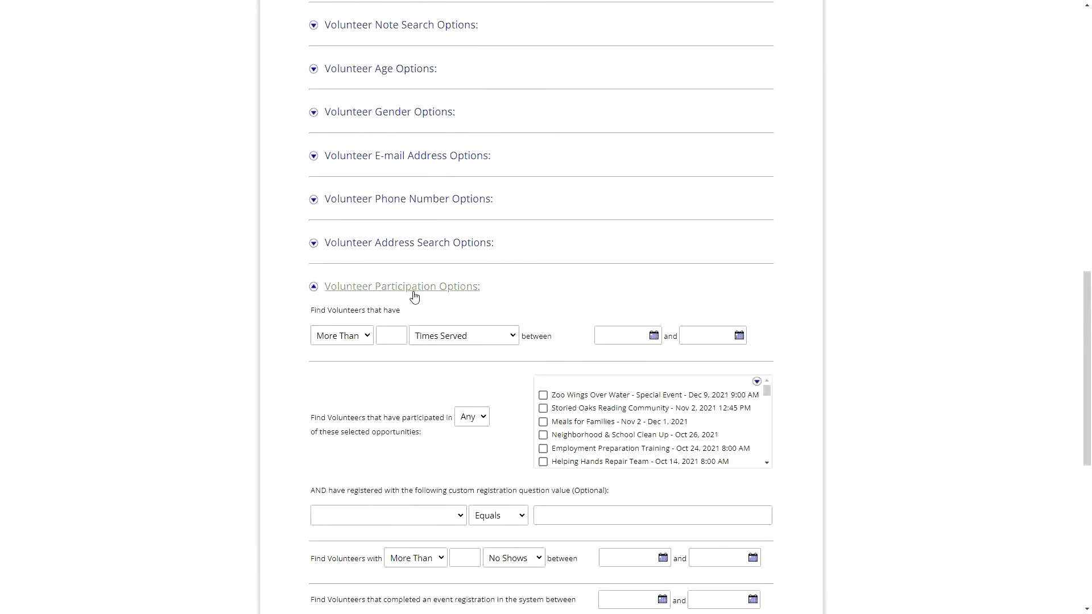
Restrict the search to participants of Reading Mentors at Howberston Elementary - Mar 29, 2021 - Jun 5, 2022
scroll(633, 326, down, 2)
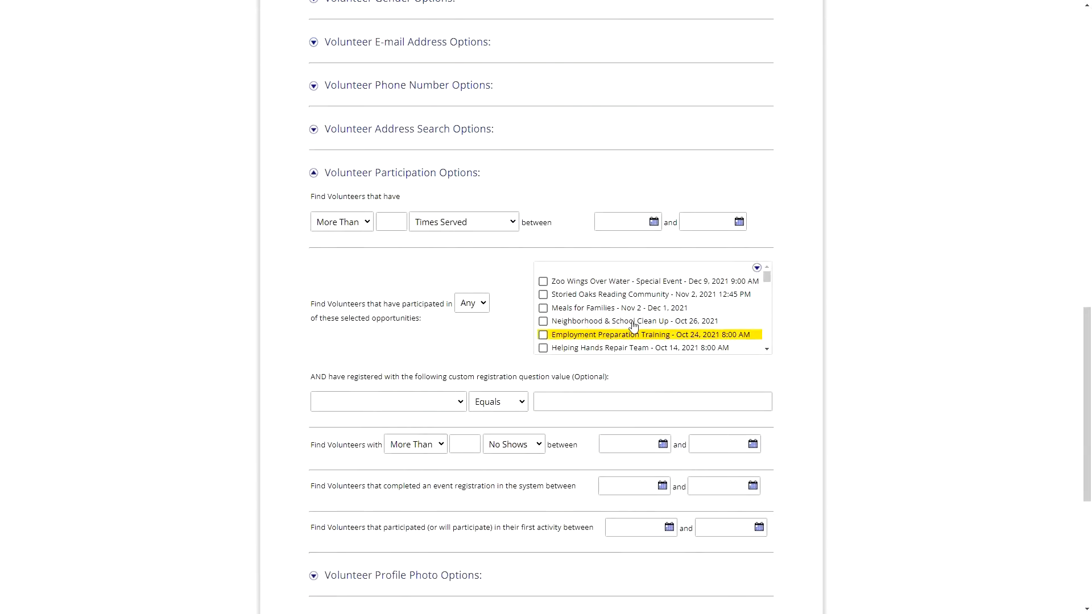
drag(767, 275, 771, 322)
click(588, 333)
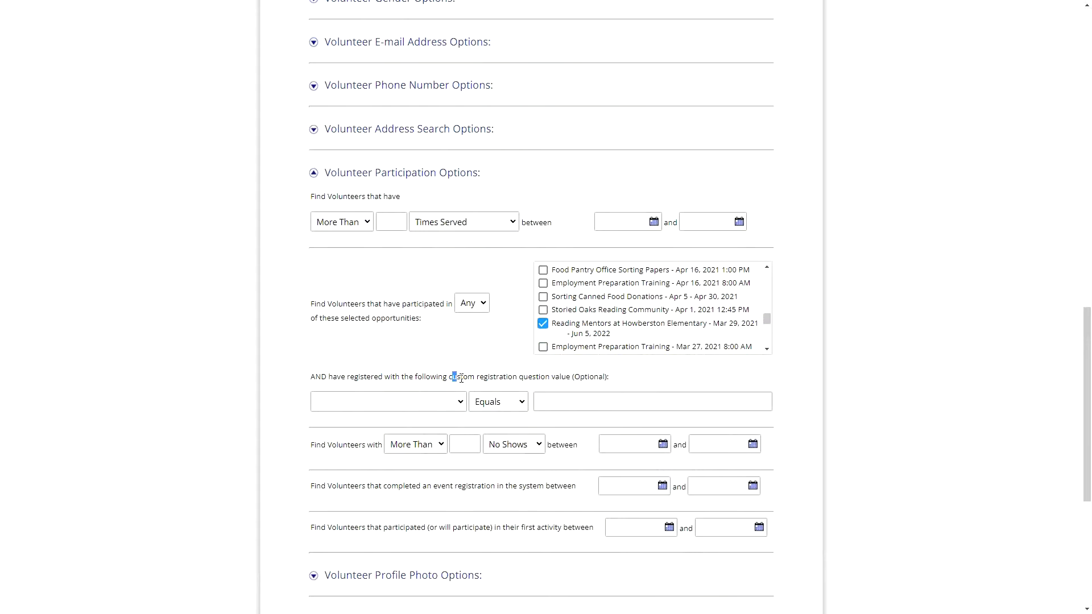
drag(461, 378, 545, 378)
click(562, 378)
Choose Highest Level of Education Completed as the custom registration question to search on
click(407, 402)
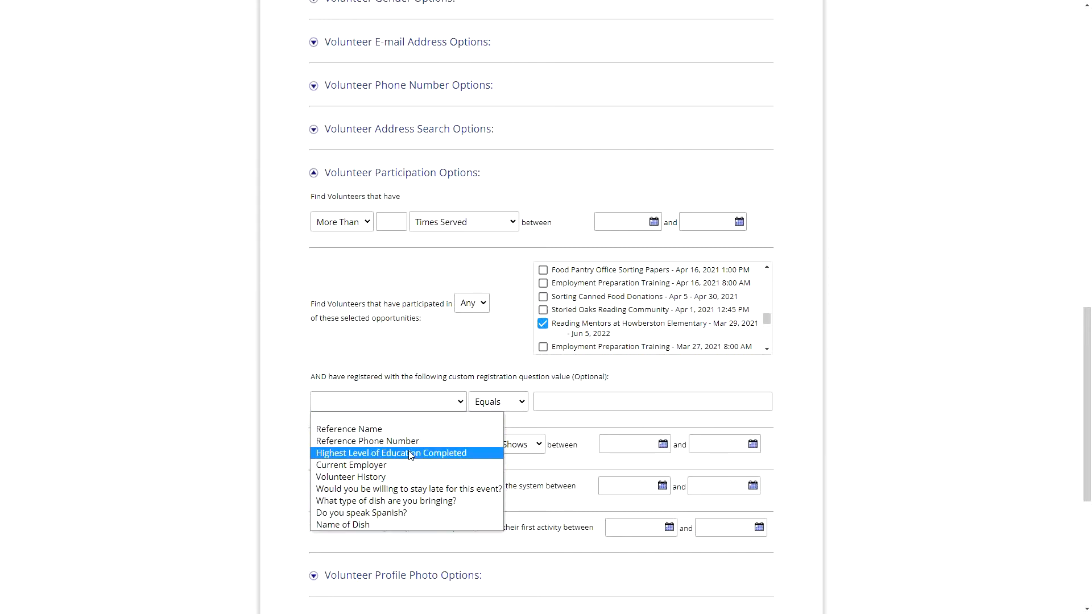
click(393, 454)
click(512, 407)
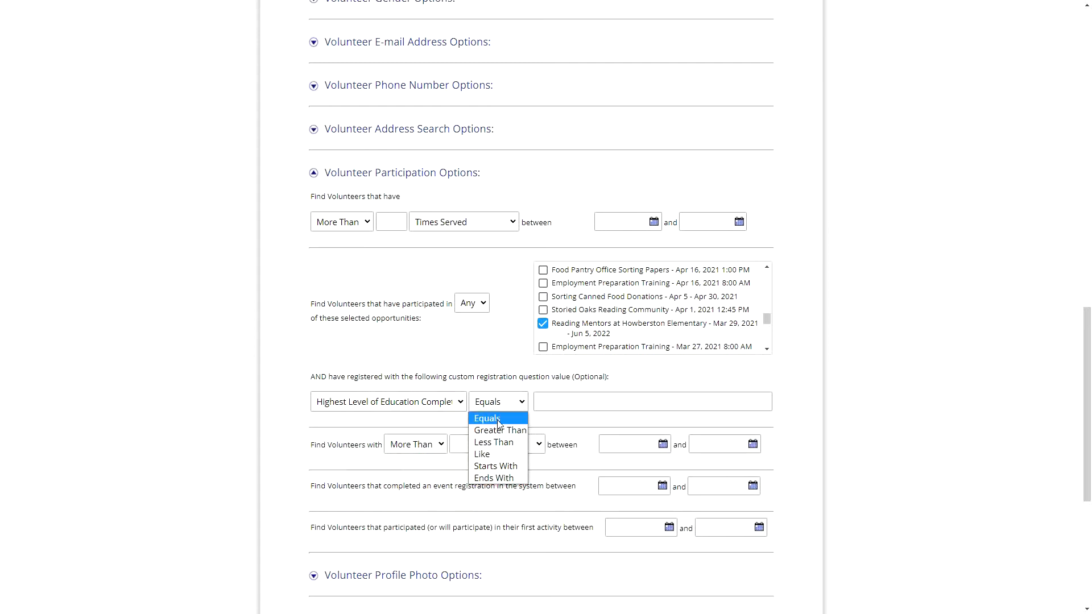
click(433, 407)
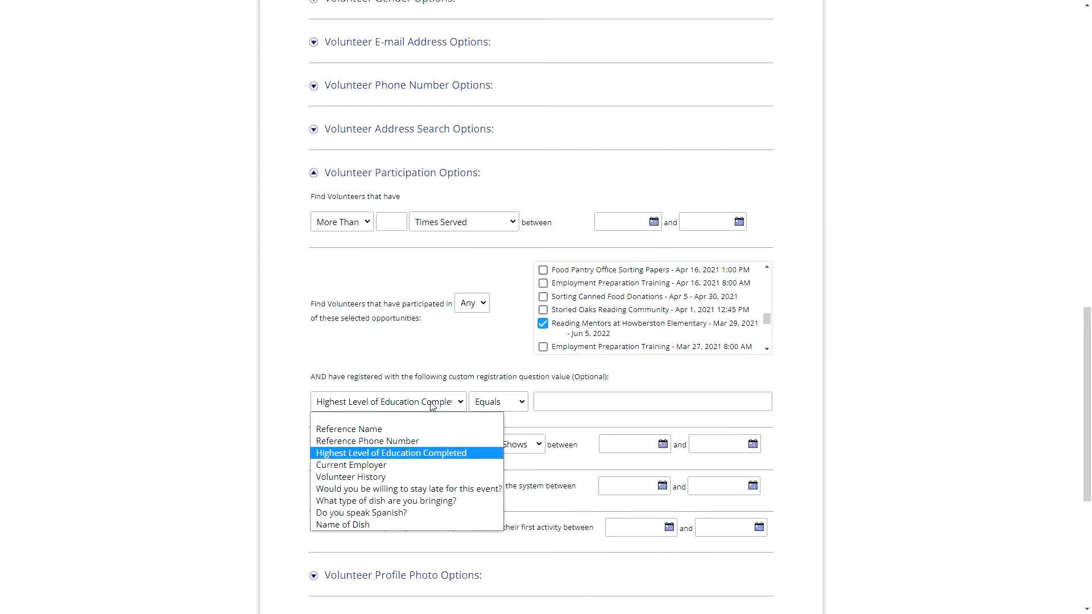
click(427, 453)
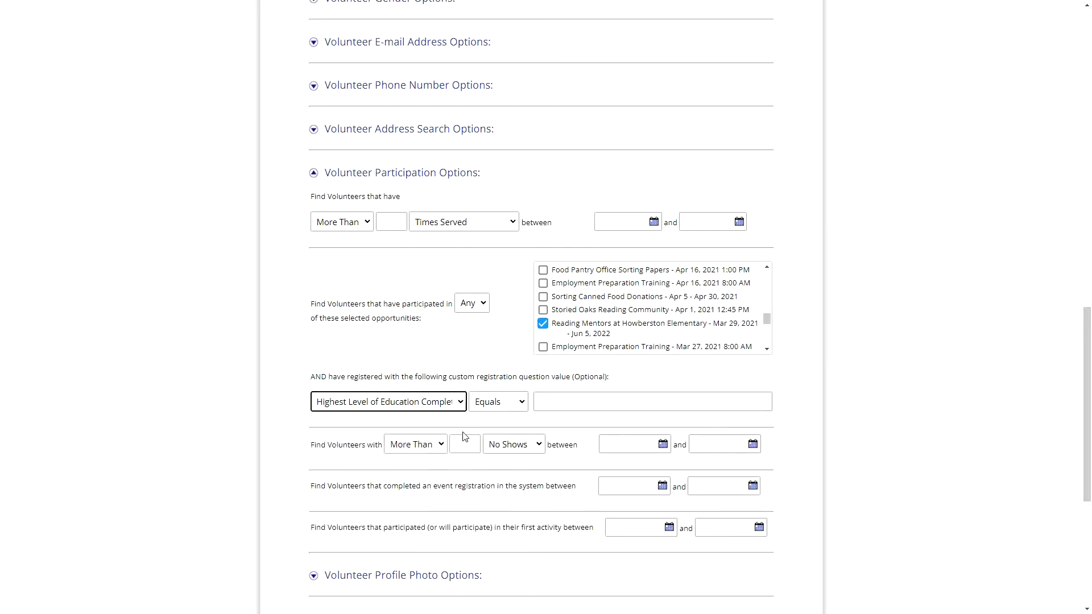
Set the custom registration question condition to Equals with the value Bachelors
click(505, 402)
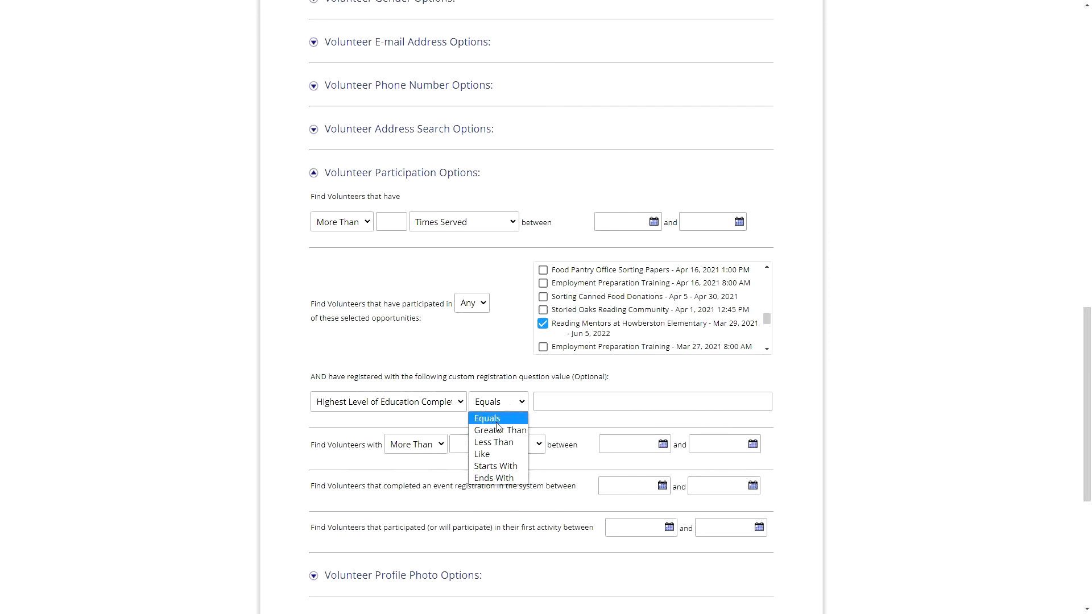
click(488, 419)
click(562, 401)
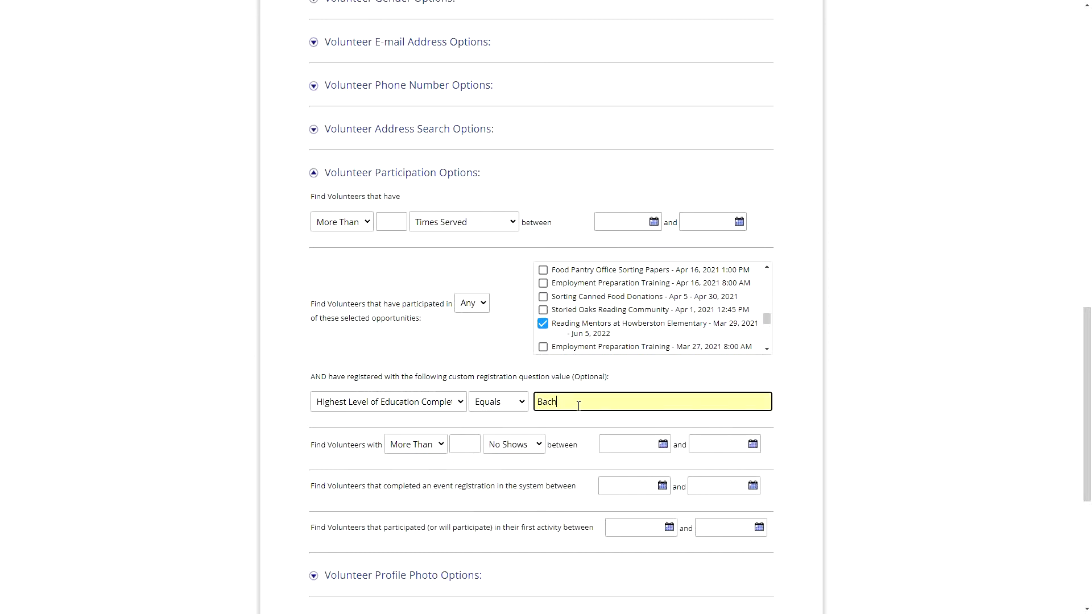
text(Bachelors)
drag(578, 406, 526, 405)
click(608, 400)
double_click(610, 397)
click(596, 398)
click(521, 405)
double_click(575, 403)
Change the custom question comparison to Like and shorten the search value to Bach
click(521, 402)
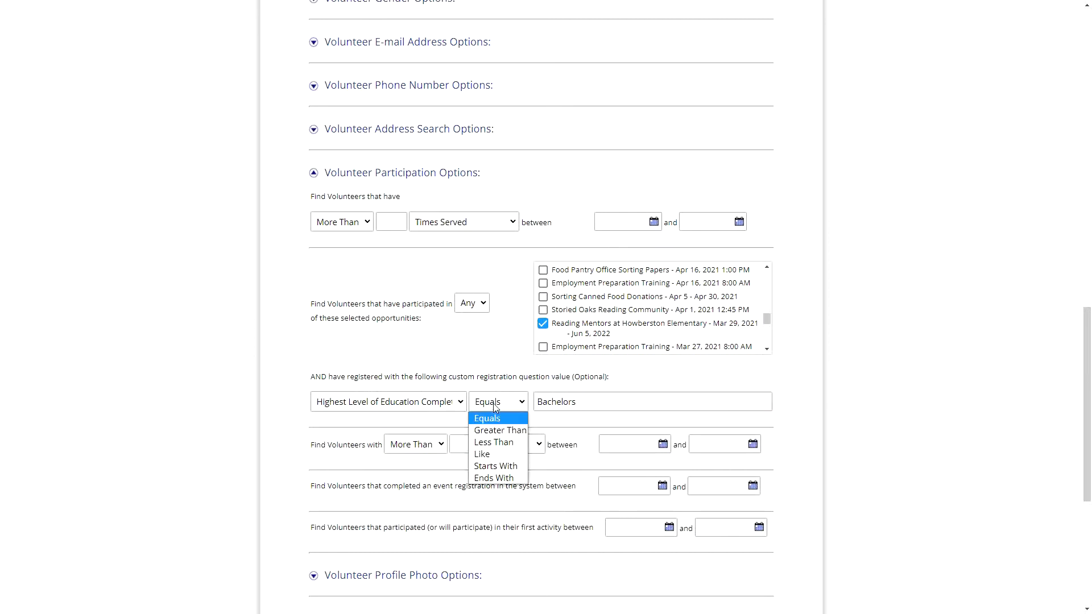
click(482, 454)
double_click(592, 401)
click(591, 401)
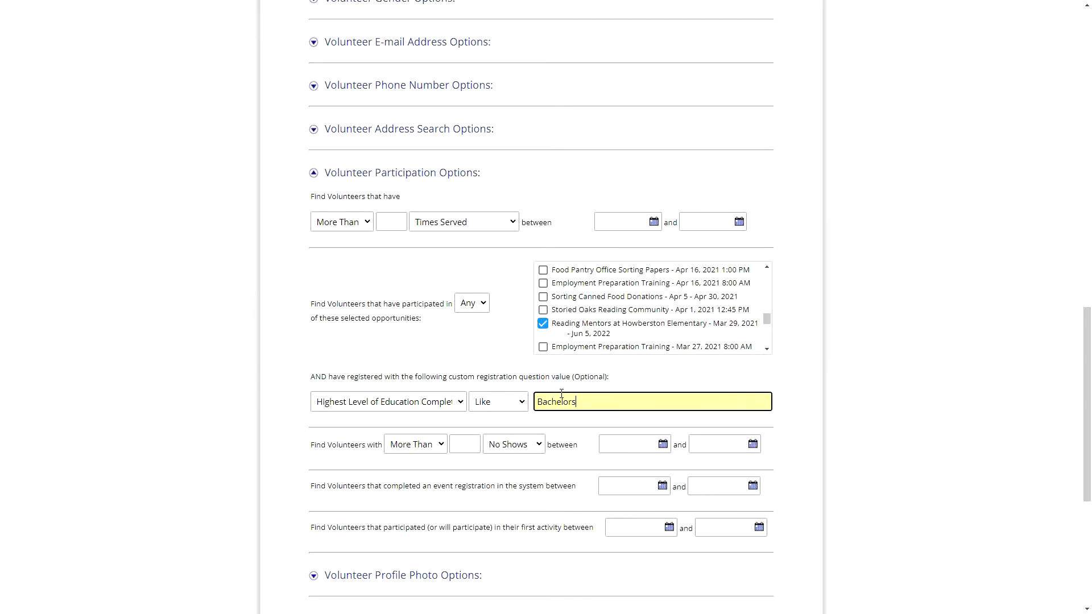
double_click(590, 403)
click(586, 402)
drag(586, 402, 560, 405)
key(BackSpace)
click(522, 403)
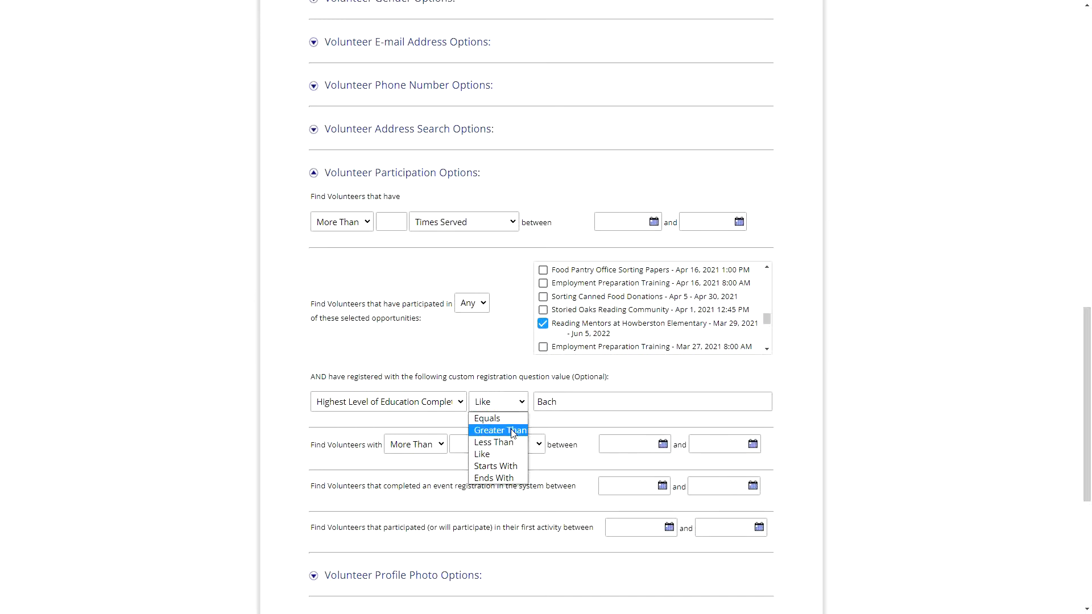
click(565, 402)
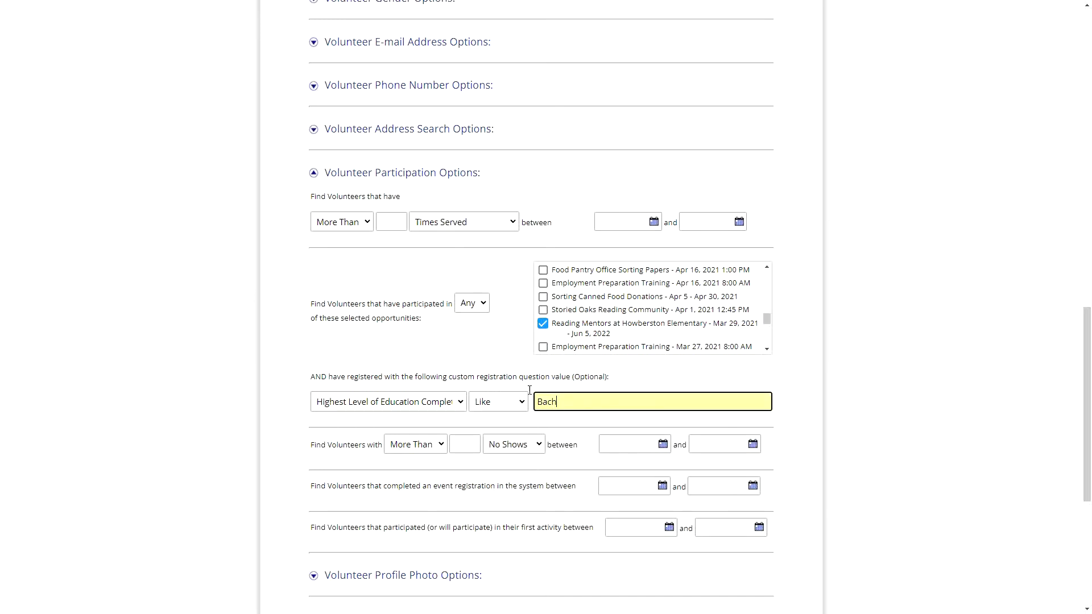
Search the volunteer database with these criteria and select all volunteers in the result listing
scroll(568, 398, down, 3)
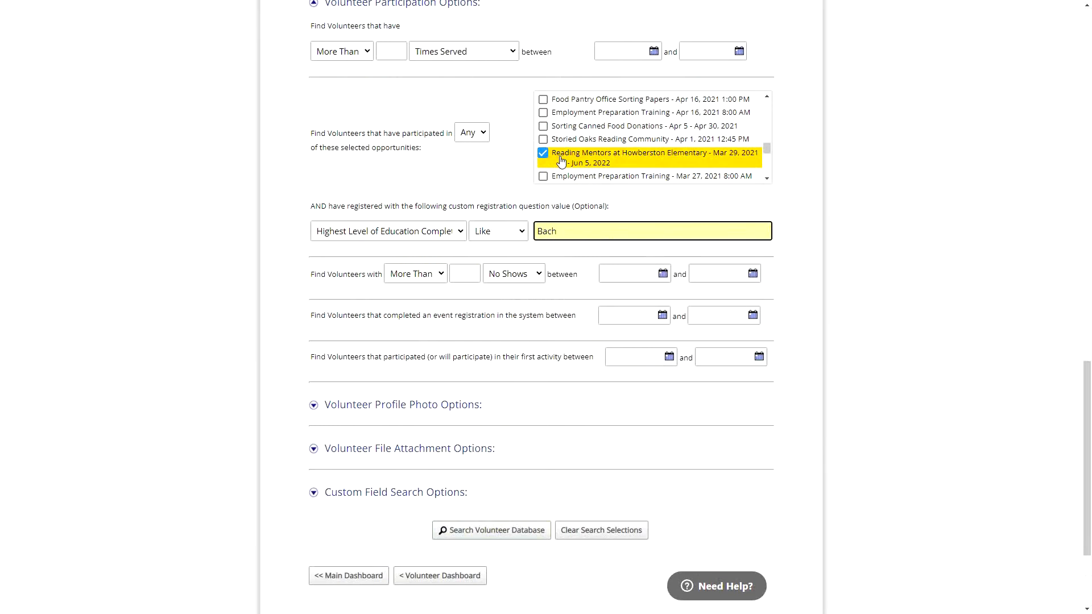
click(483, 532)
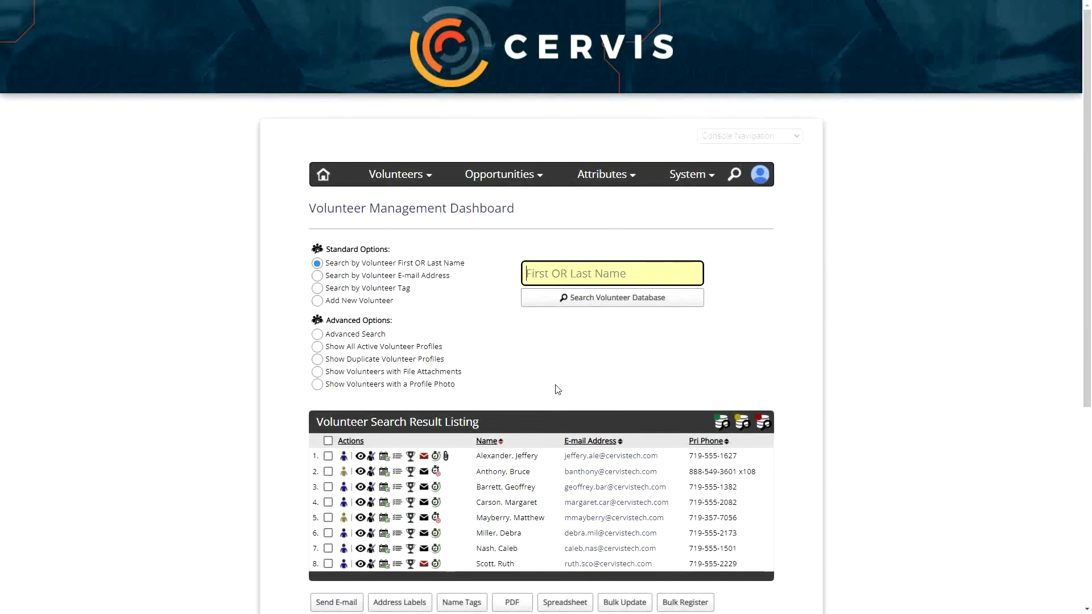
click(535, 392)
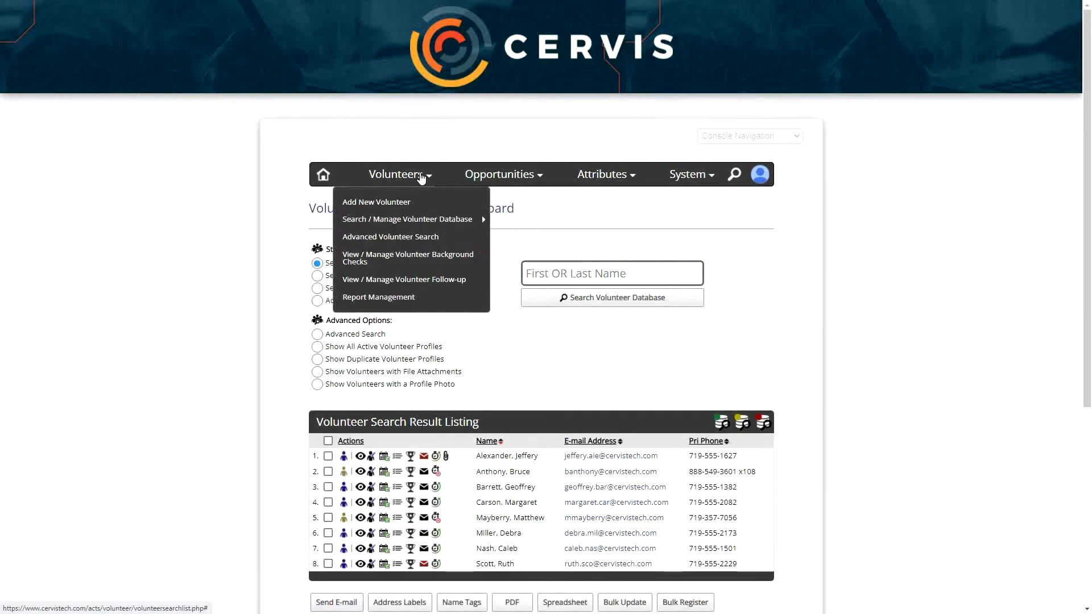
click(329, 441)
scroll(552, 565, down, 2)
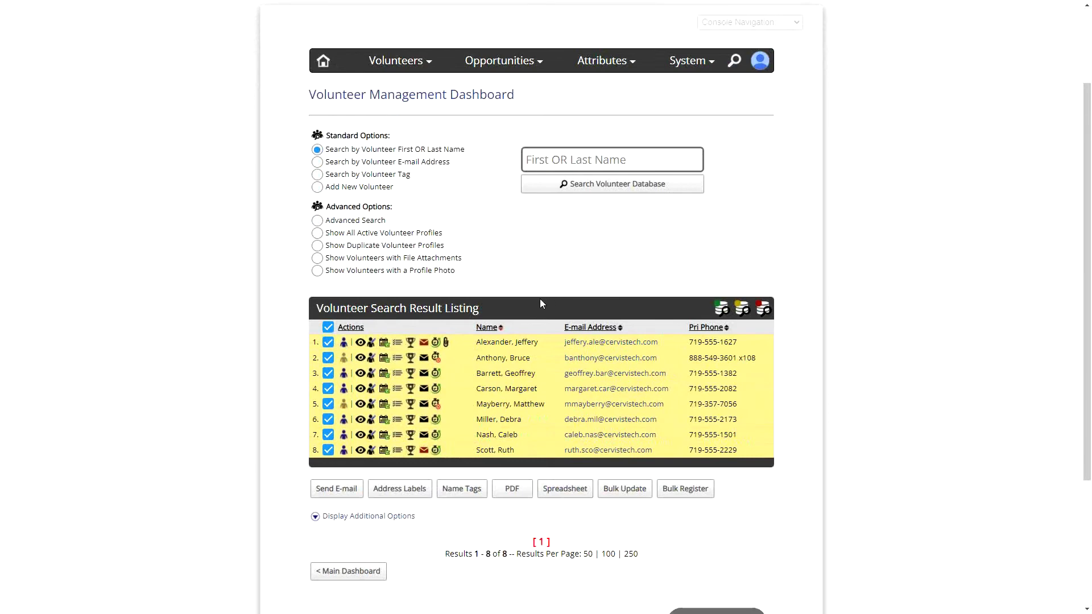
Open volunteer Report Management and set the start of the report date range to 01/01/2021
mouse_move(401, 63)
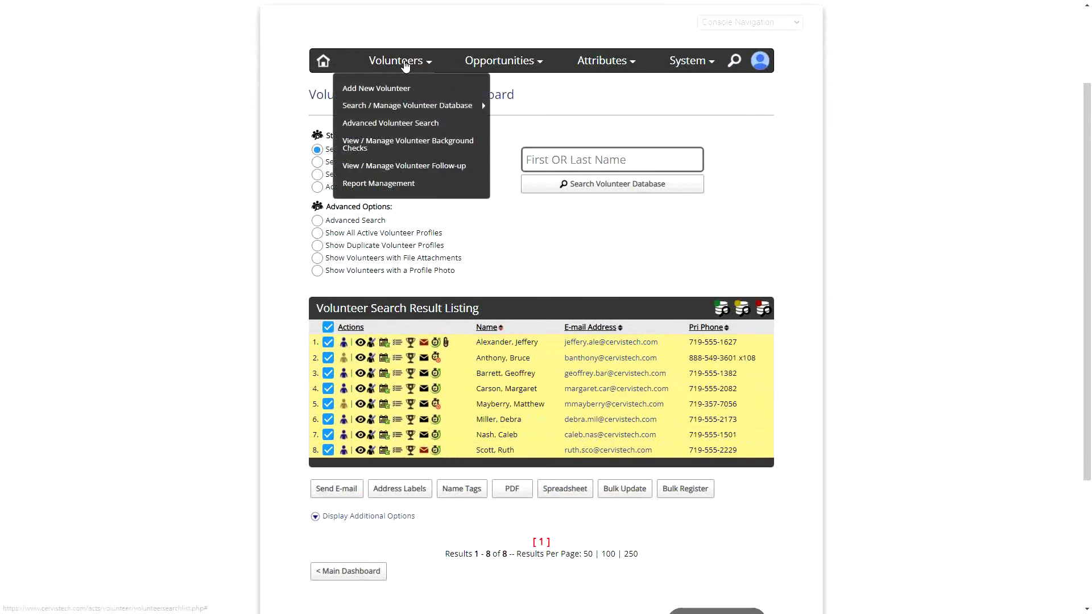
click(381, 188)
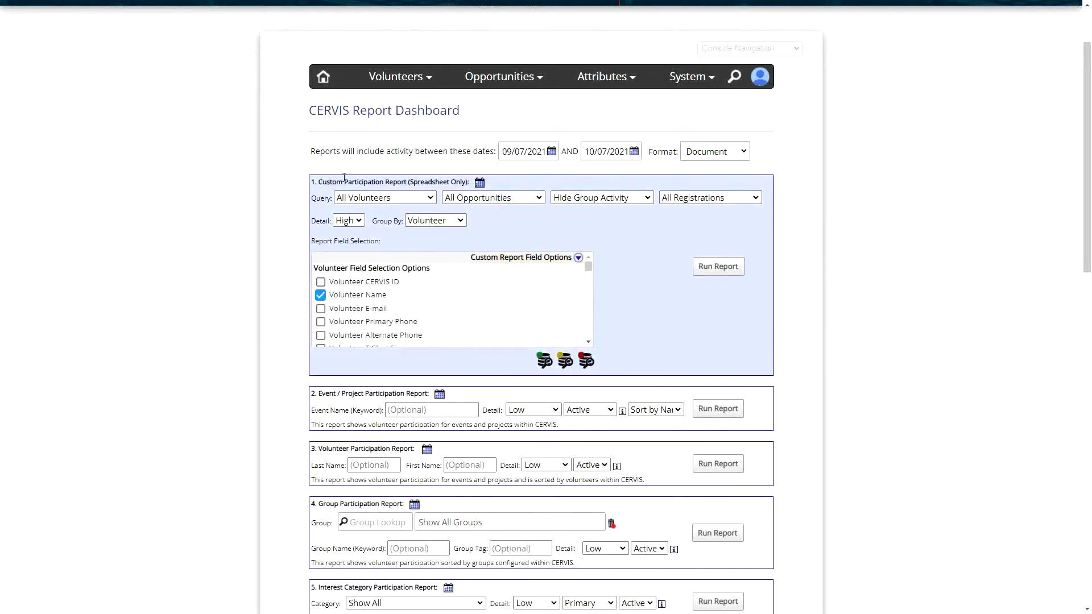
click(550, 152)
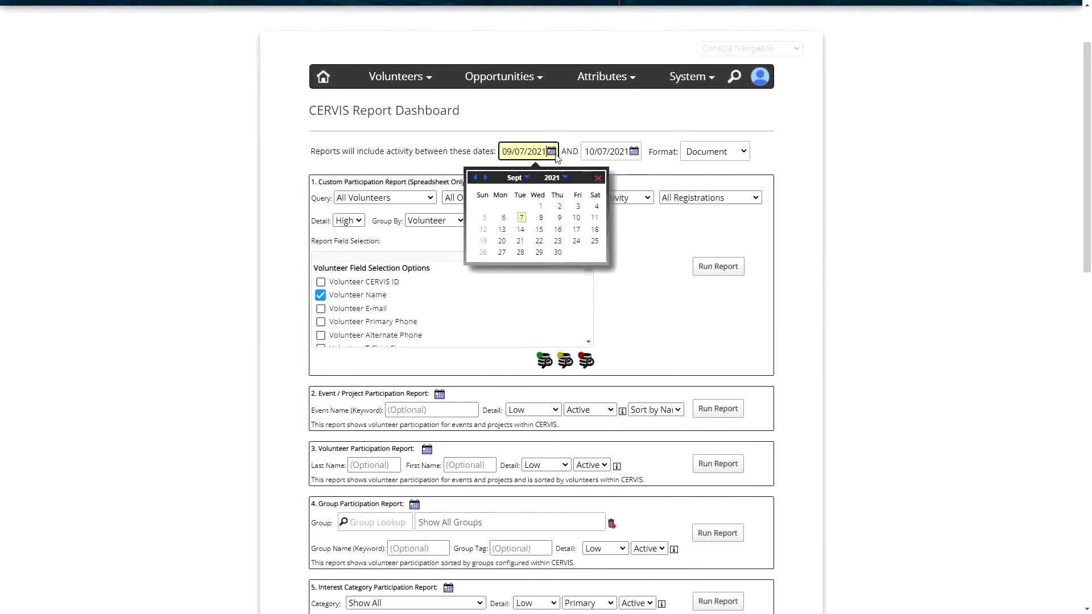
click(524, 180)
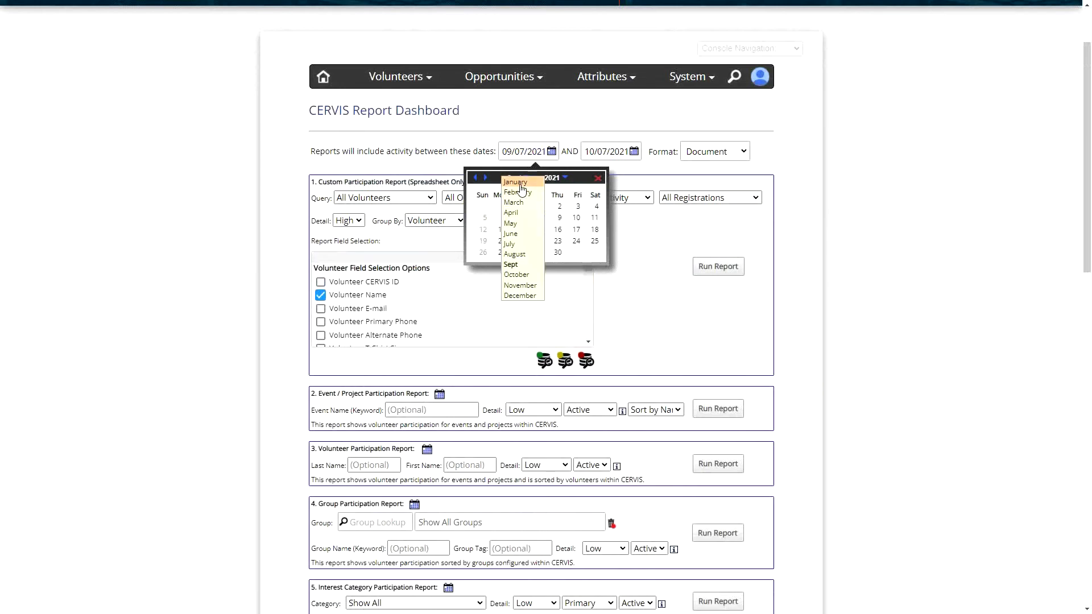
click(521, 188)
click(558, 218)
click(541, 157)
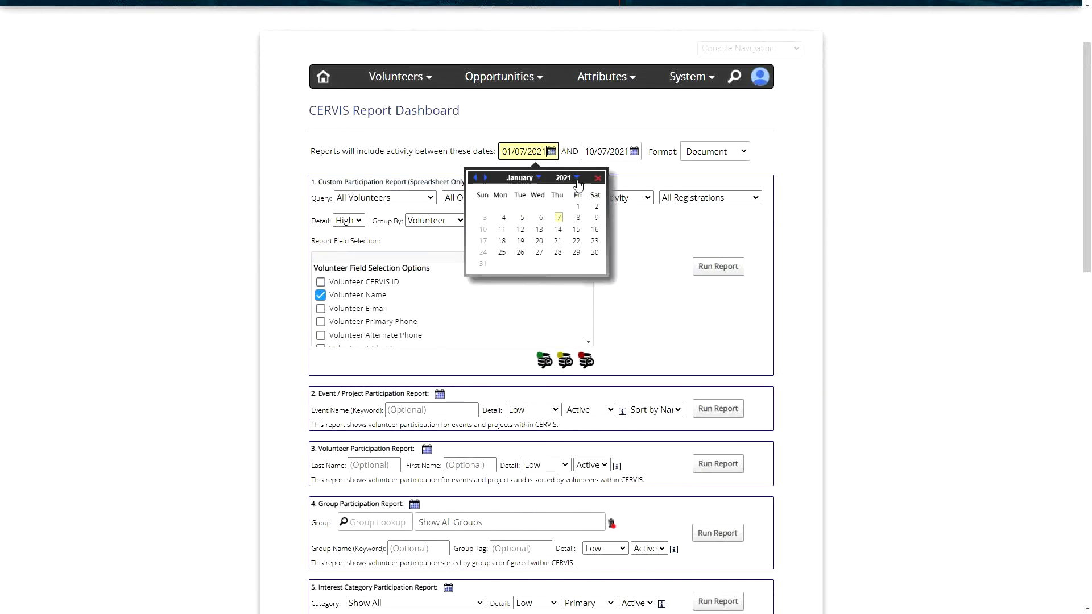
click(566, 209)
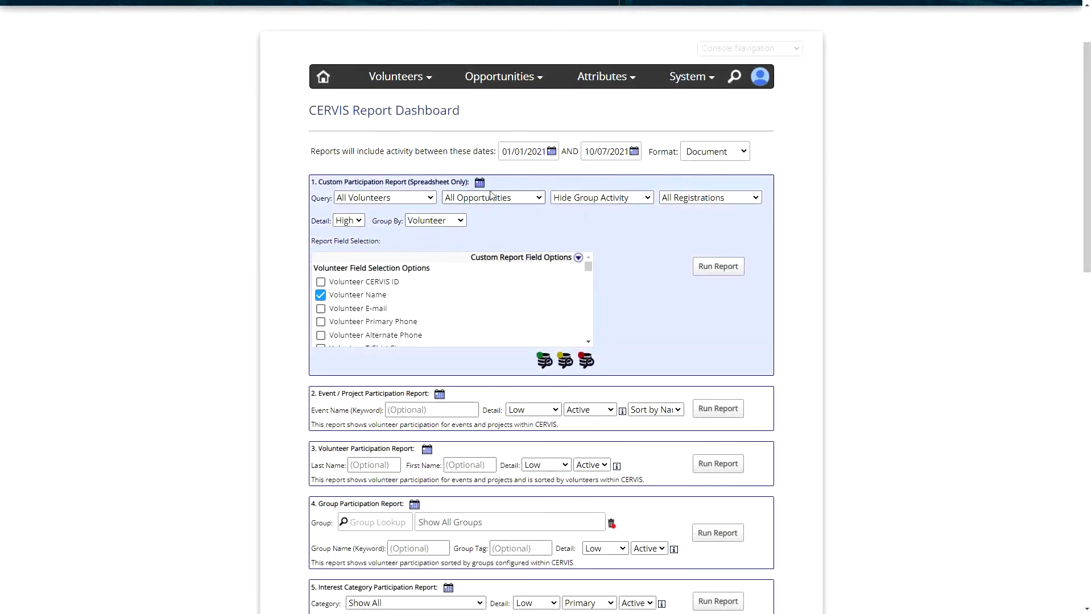
Set the Custom Participation Report query to Previous Volunteer Search and include Answers to Custom Registration Questions in its fields
click(373, 199)
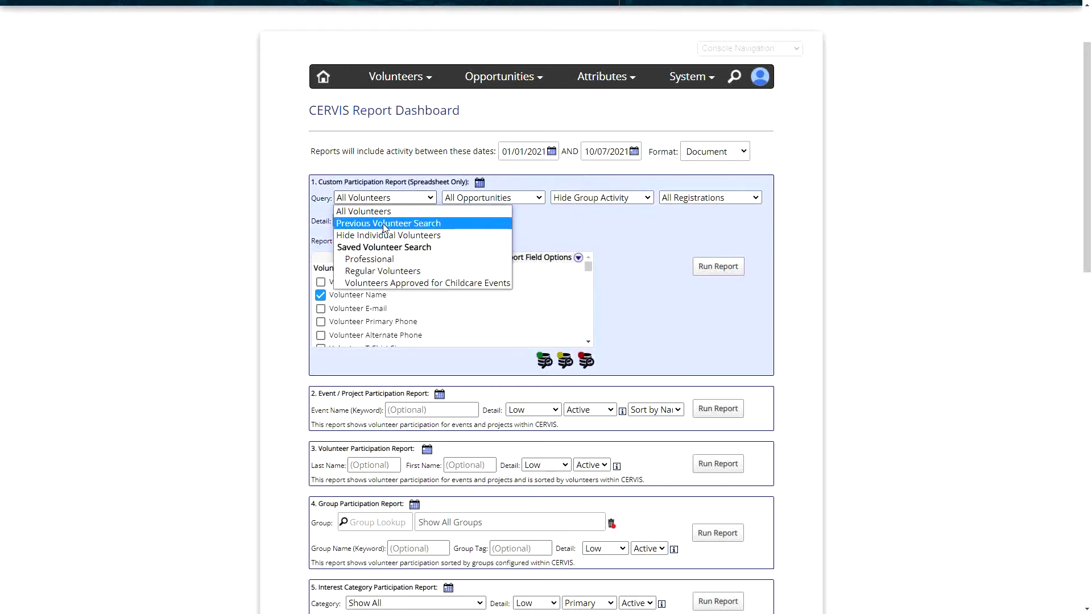
click(387, 222)
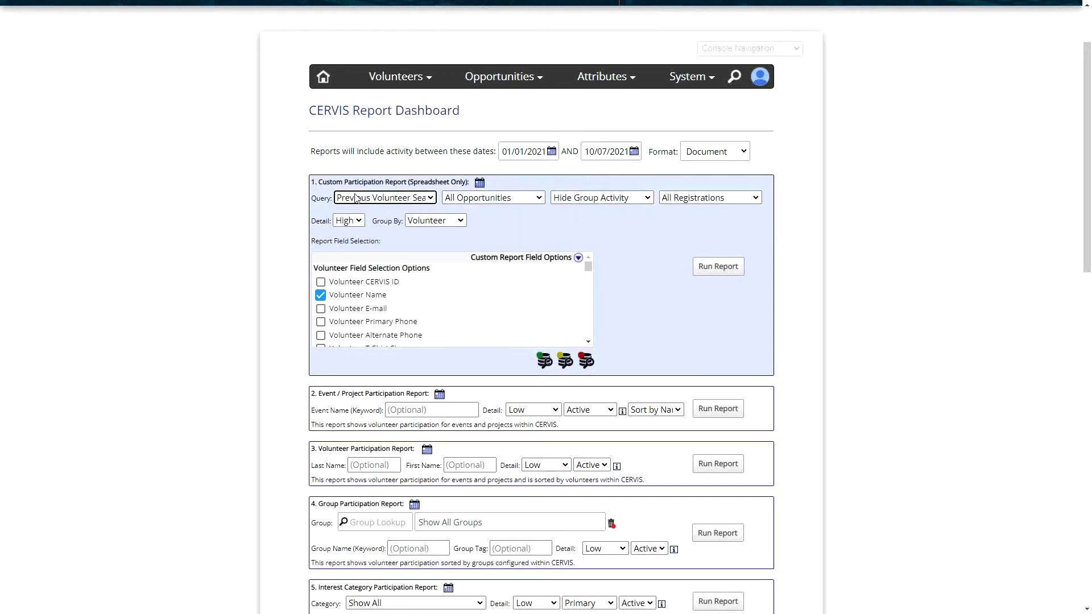
click(571, 258)
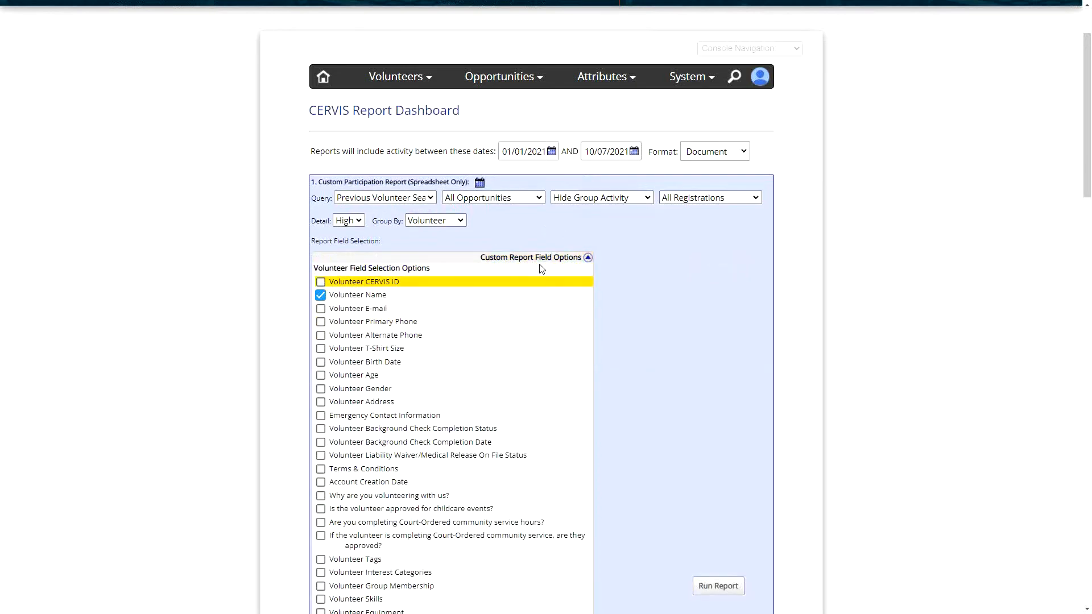
scroll(456, 327, down, 2)
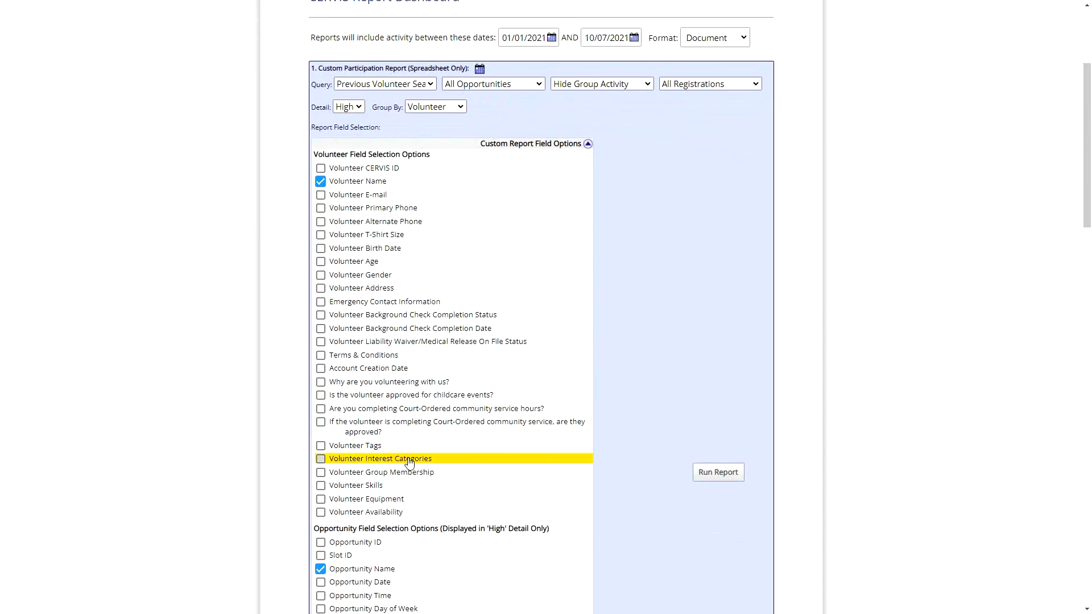
scroll(409, 466, down, 5)
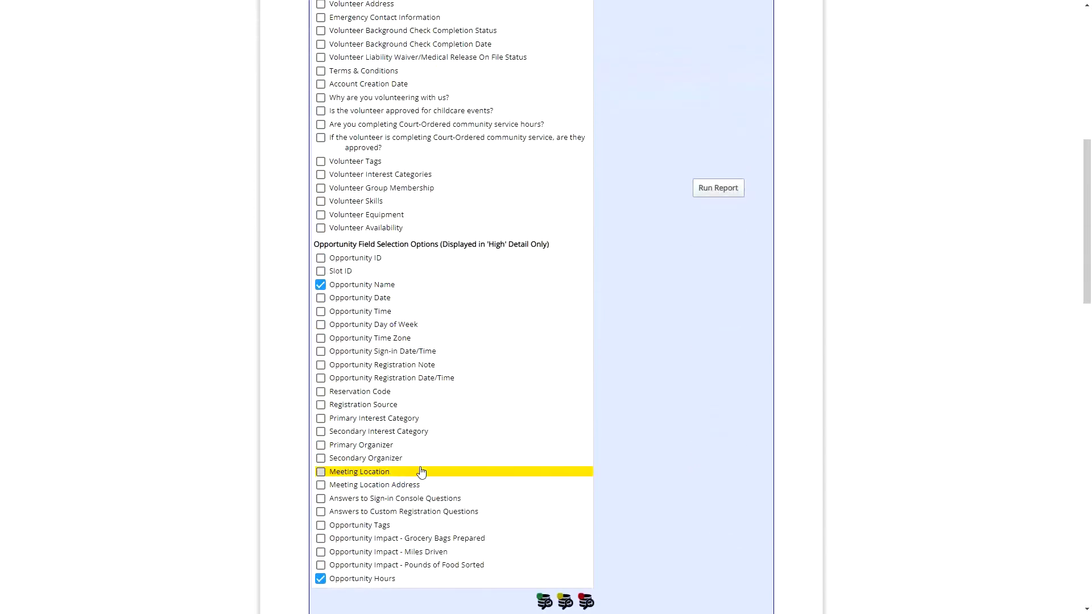
scroll(452, 450, down, 1)
click(452, 455)
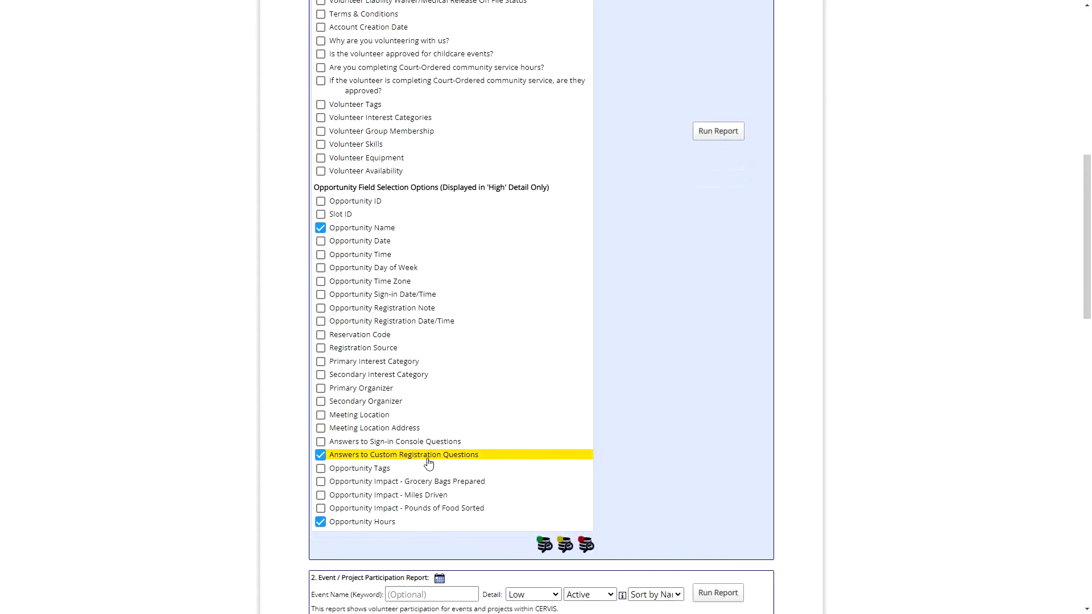
scroll(682, 265, up, 6)
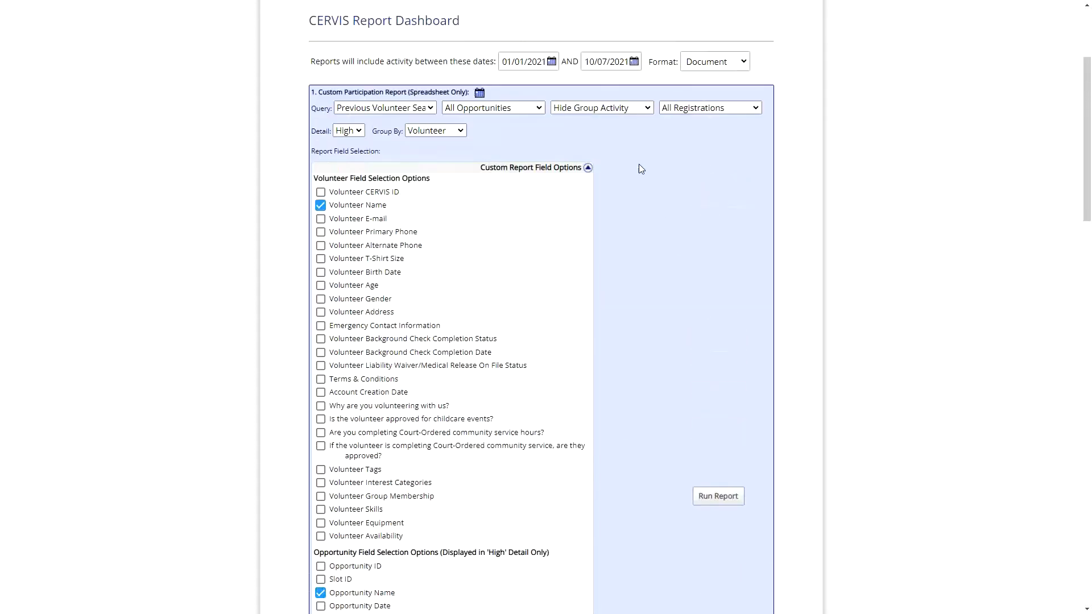
Collapse the custom report field options, run the Custom Participation Report, and open the resulting CSV in Excel
scroll(639, 169, up, 1)
click(586, 167)
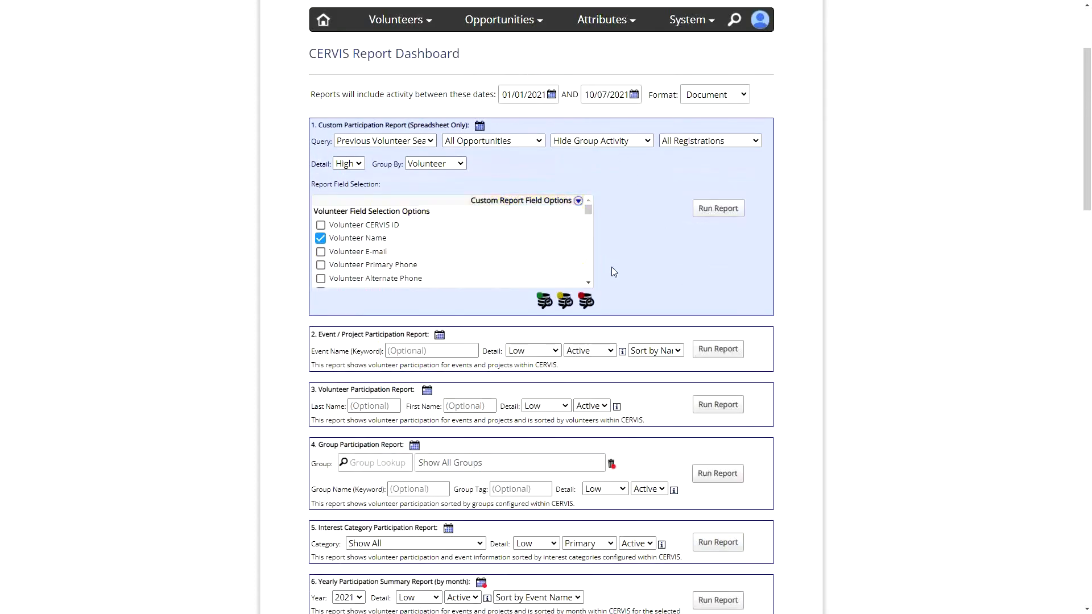
click(718, 208)
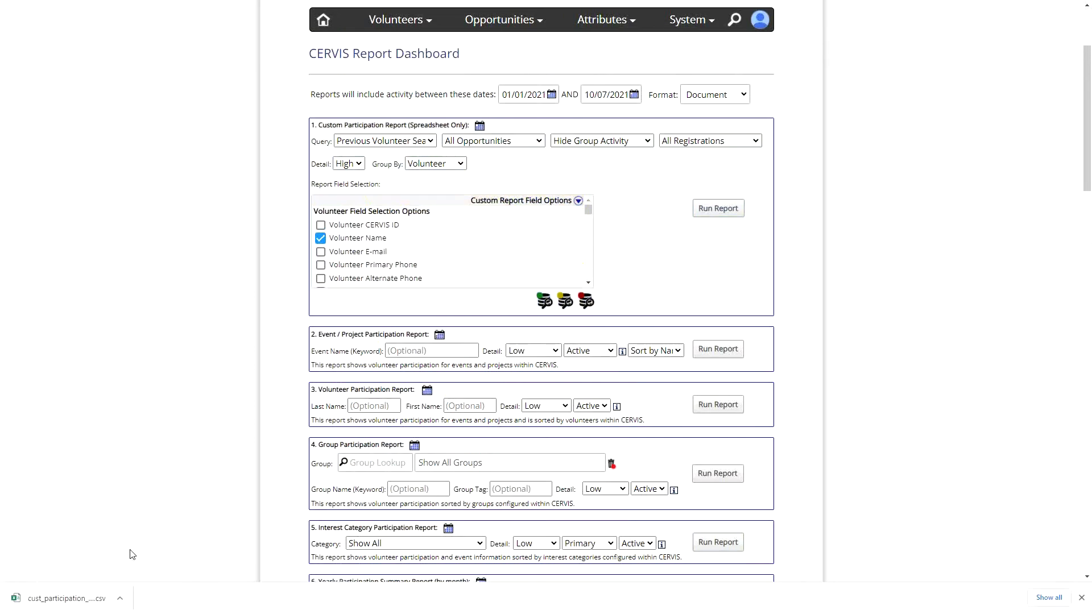
click(63, 598)
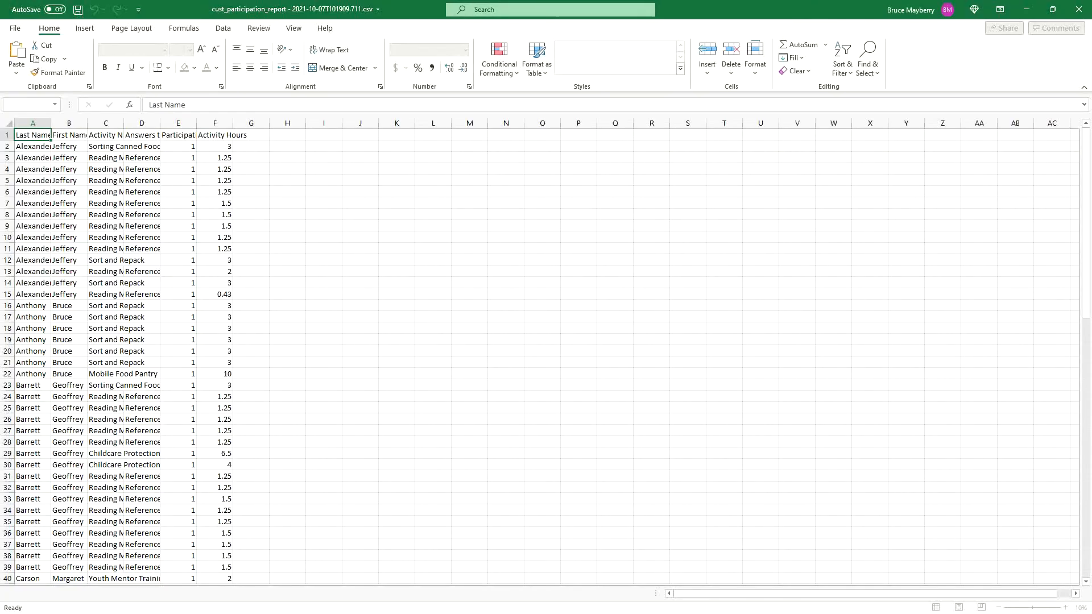
Fit the width of all columns in the participation report to their contents
click(397, 238)
key(ctrl+a)
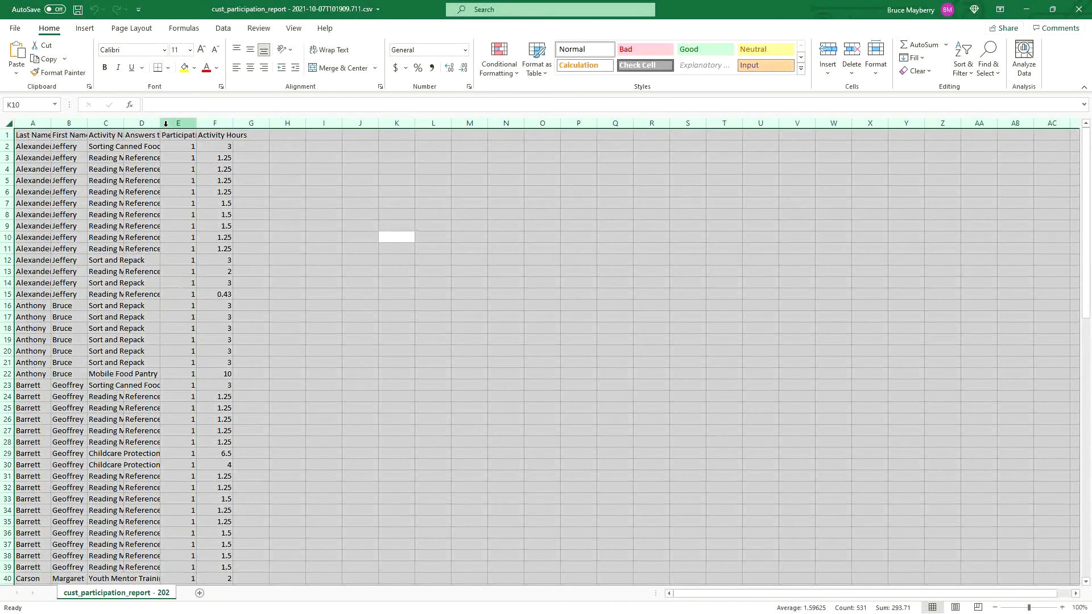
double_click(166, 124)
Examine the Answers to Custom Registration Questions column and its first filled cell, and close the workbook without saving
click(409, 121)
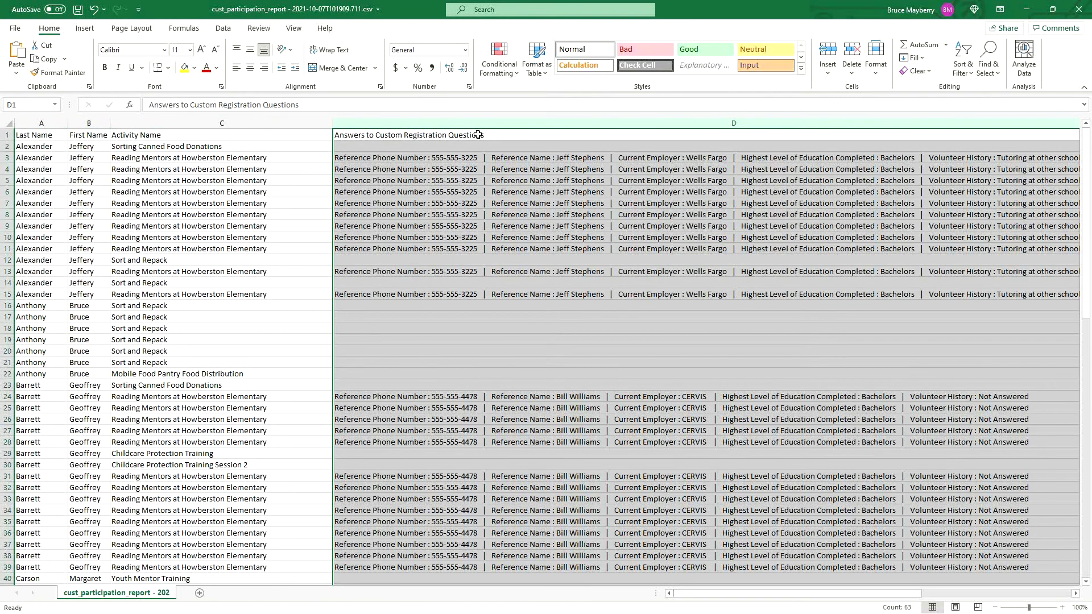
click(408, 181)
click(366, 159)
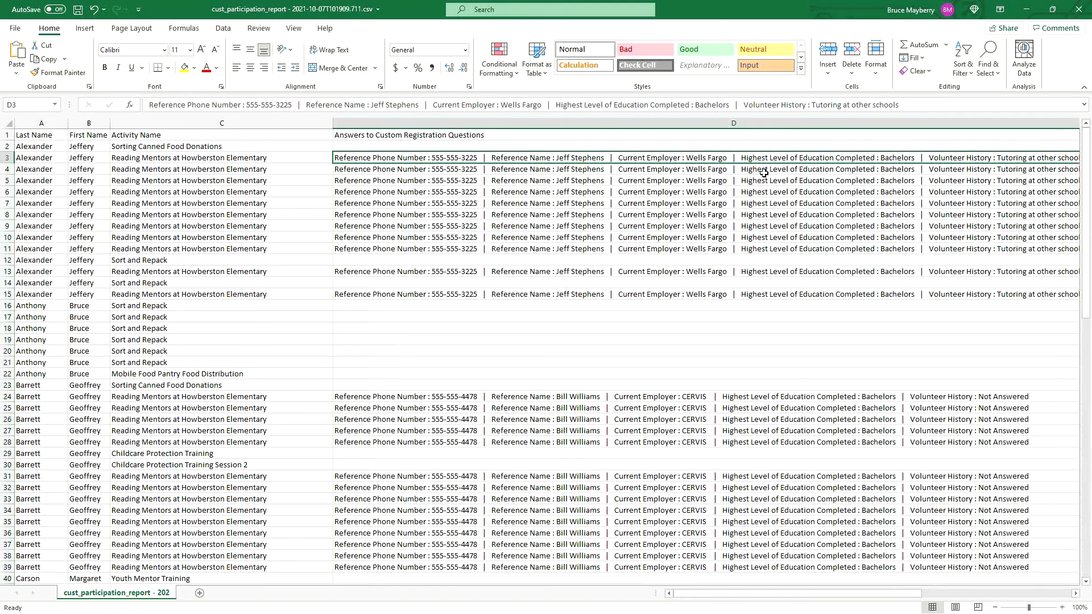
click(1082, 14)
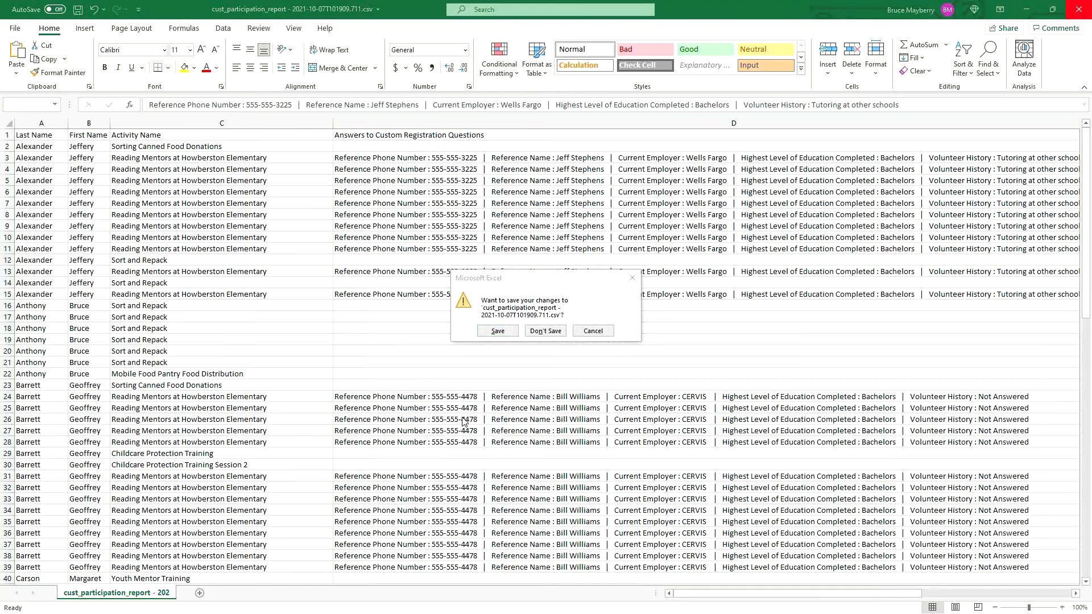
click(546, 331)
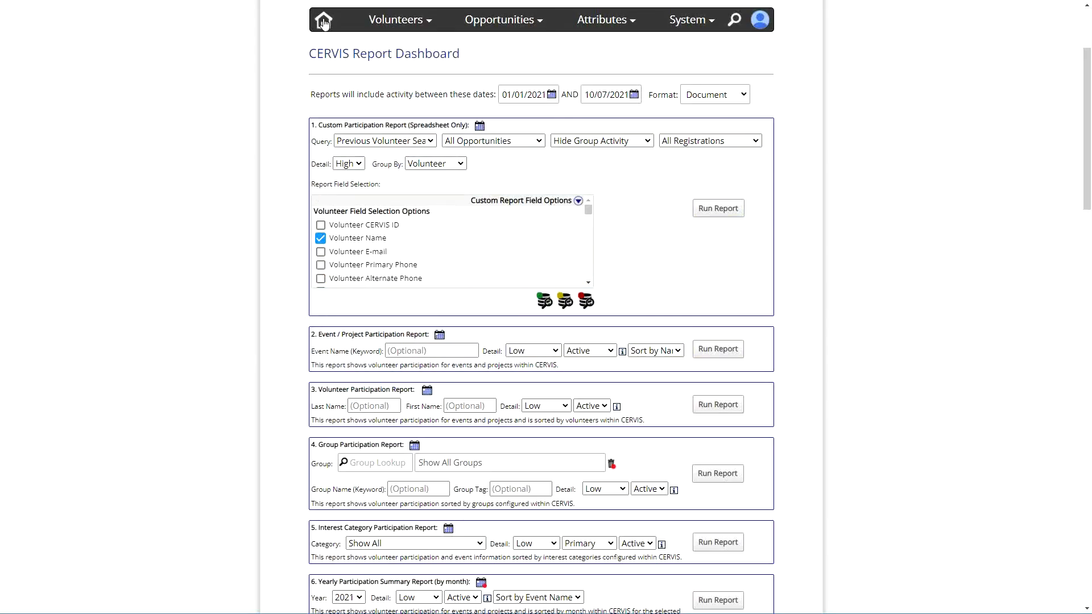
In CERVIS, open the service project applications from the Main Dashboard and review the custom question answers on the first Reading Mentors application
click(324, 21)
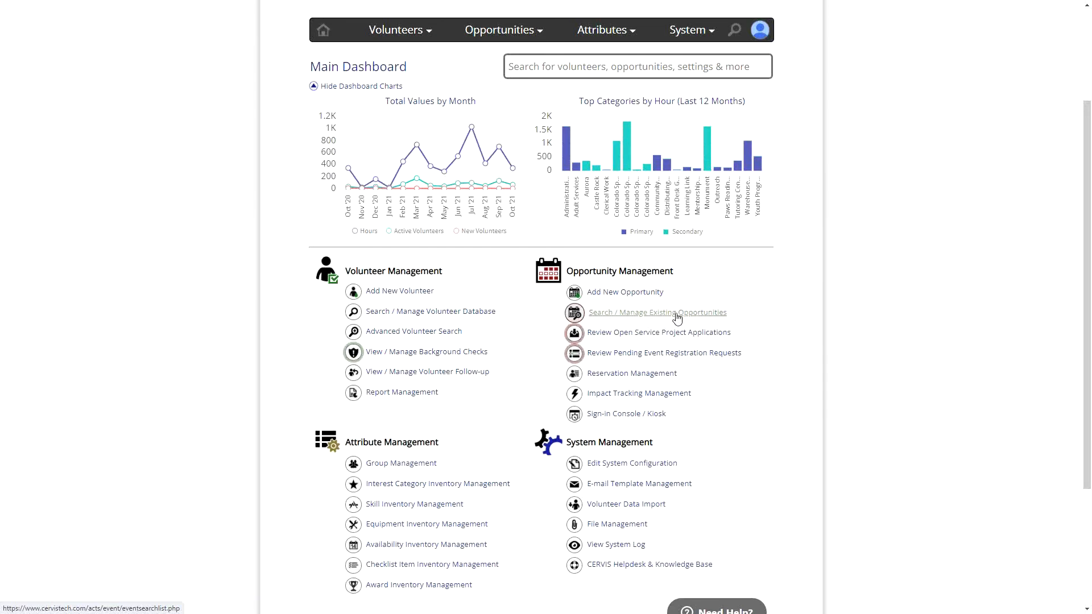
click(627, 337)
scroll(630, 329, up, 1)
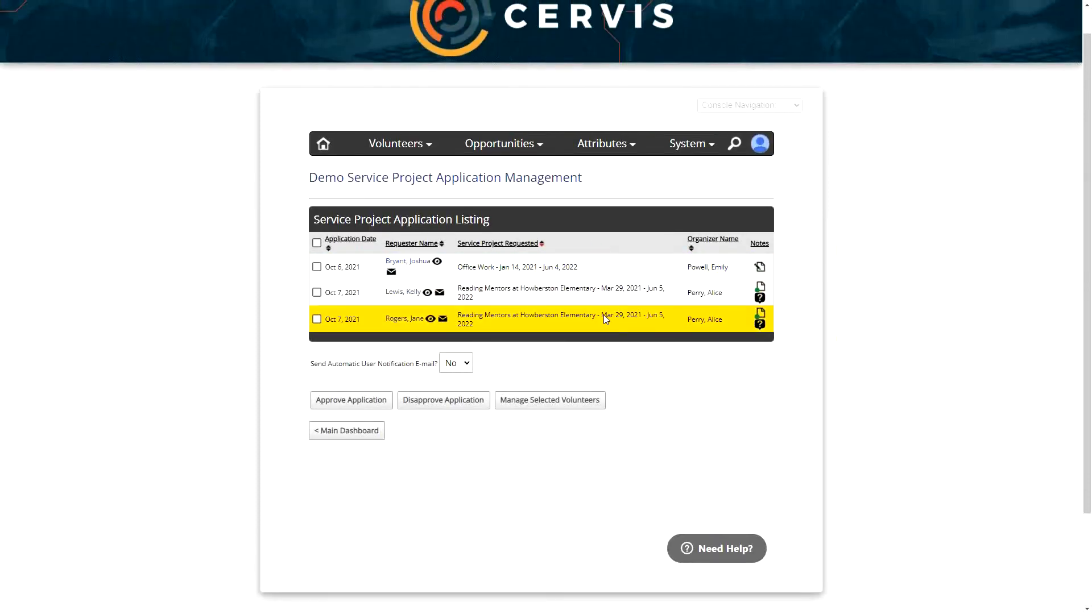
click(760, 297)
scroll(664, 298, down, 3)
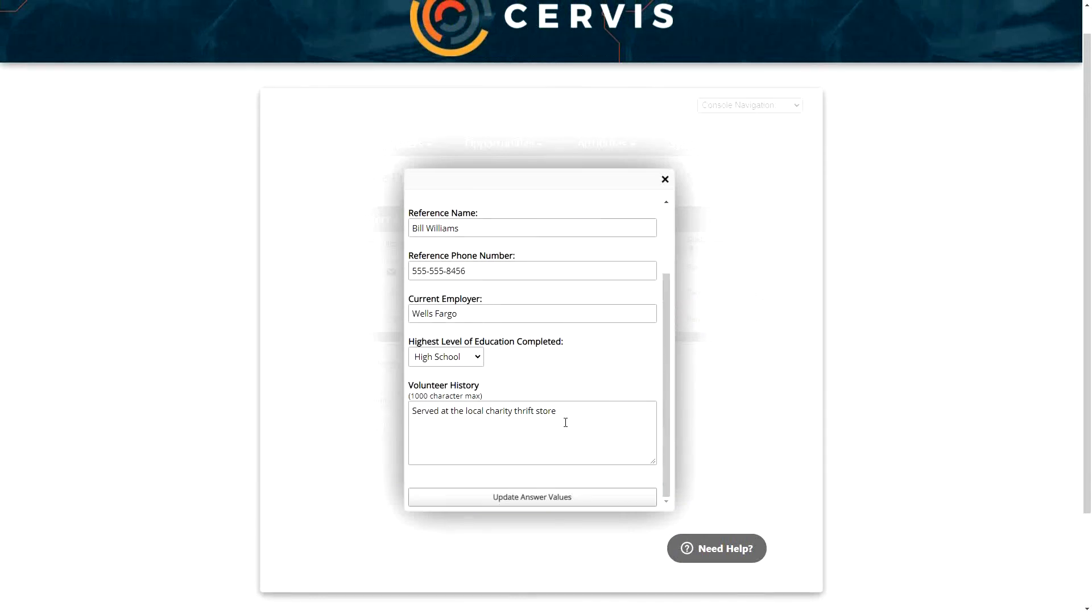
click(665, 180)
click(316, 293)
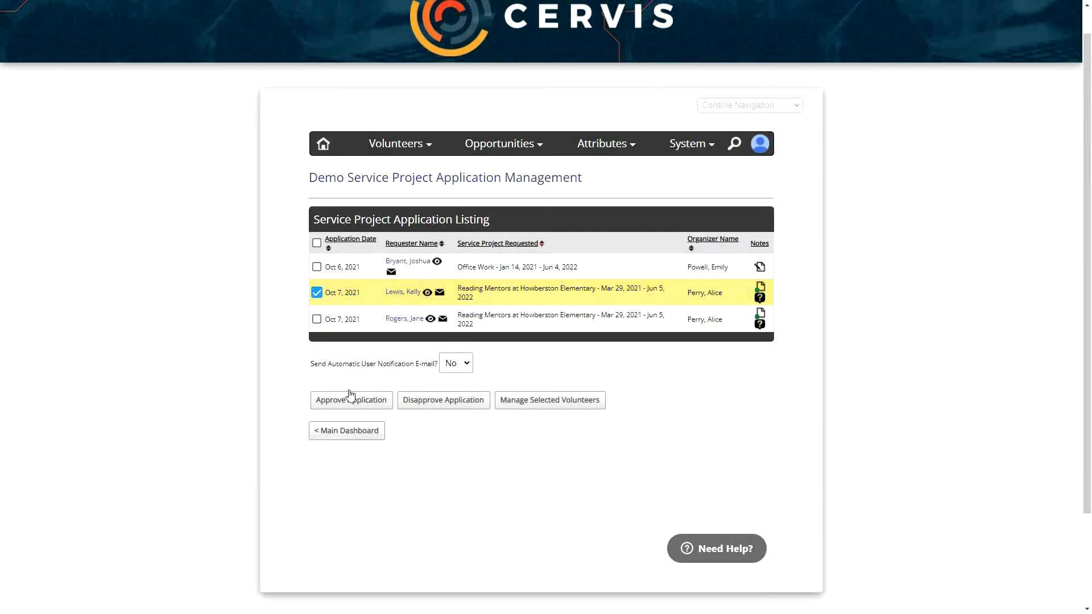
click(316, 293)
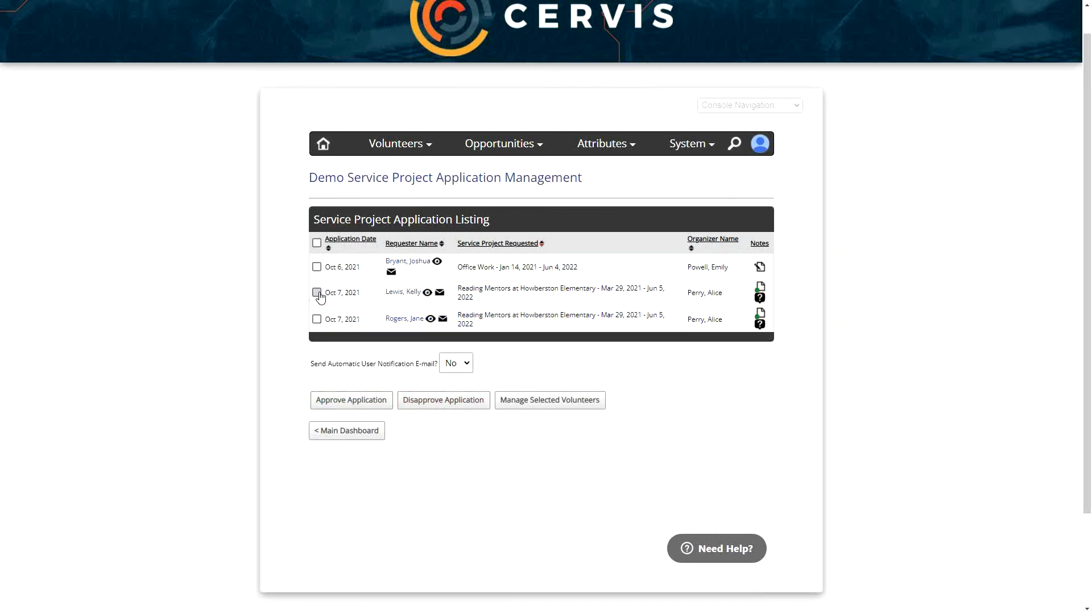
Return to the Main Dashboard and view the pending event registration requests
click(355, 435)
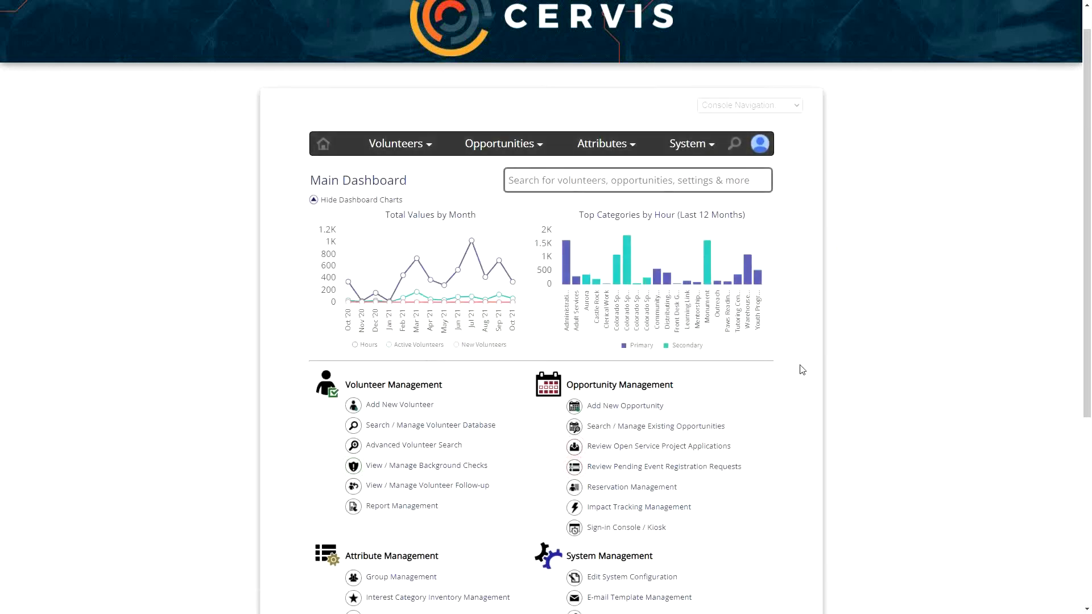
scroll(760, 327, down, 2)
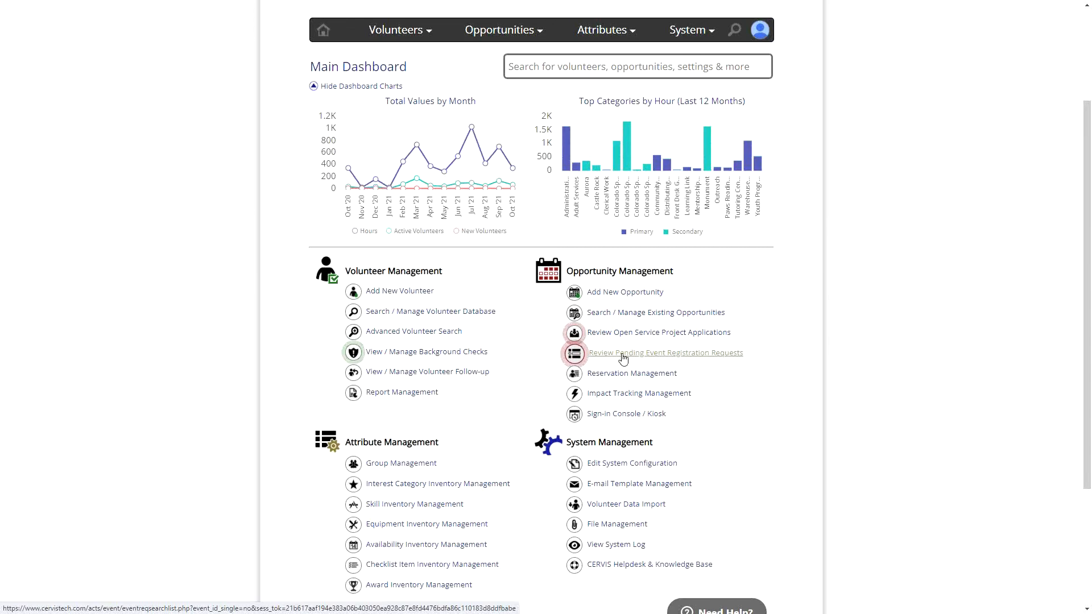
click(653, 355)
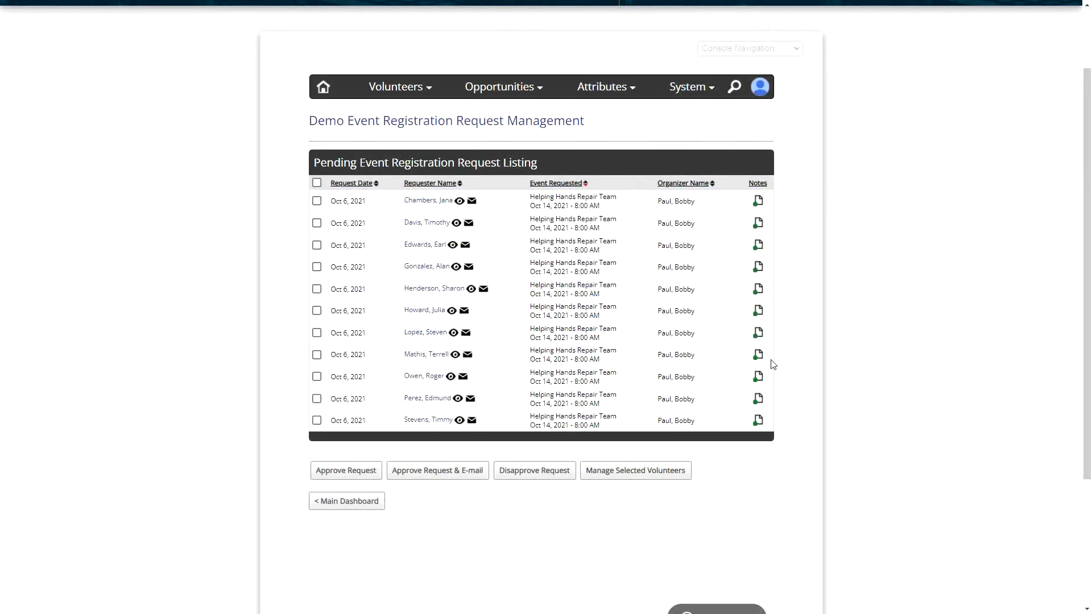
Go back through the Main Dashboard to the existing opportunities and open volunteer registration for Meals for Families
click(370, 506)
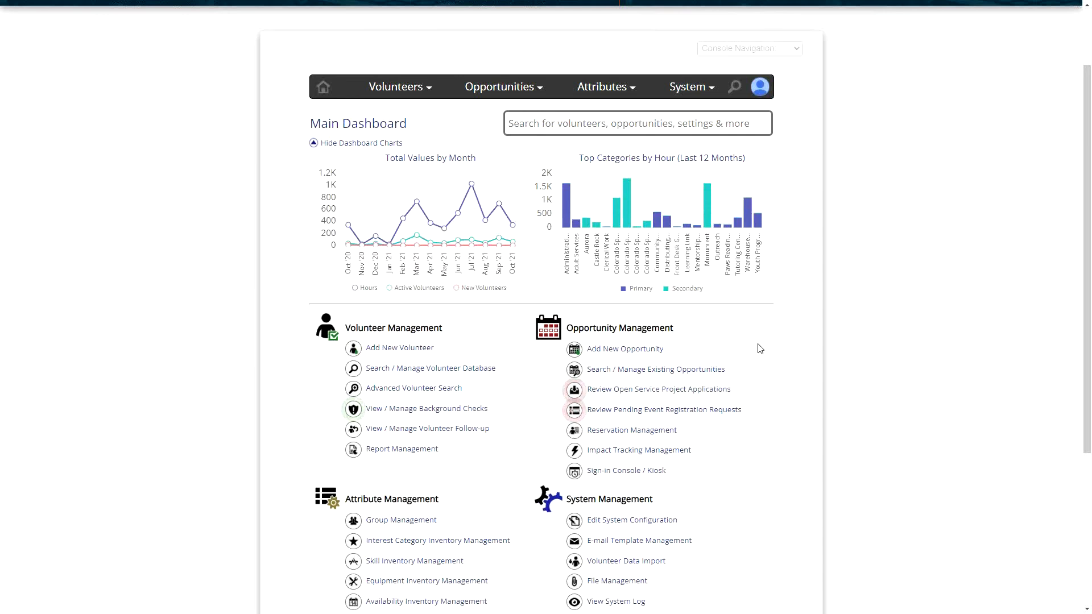
click(673, 377)
scroll(515, 266, down, 3)
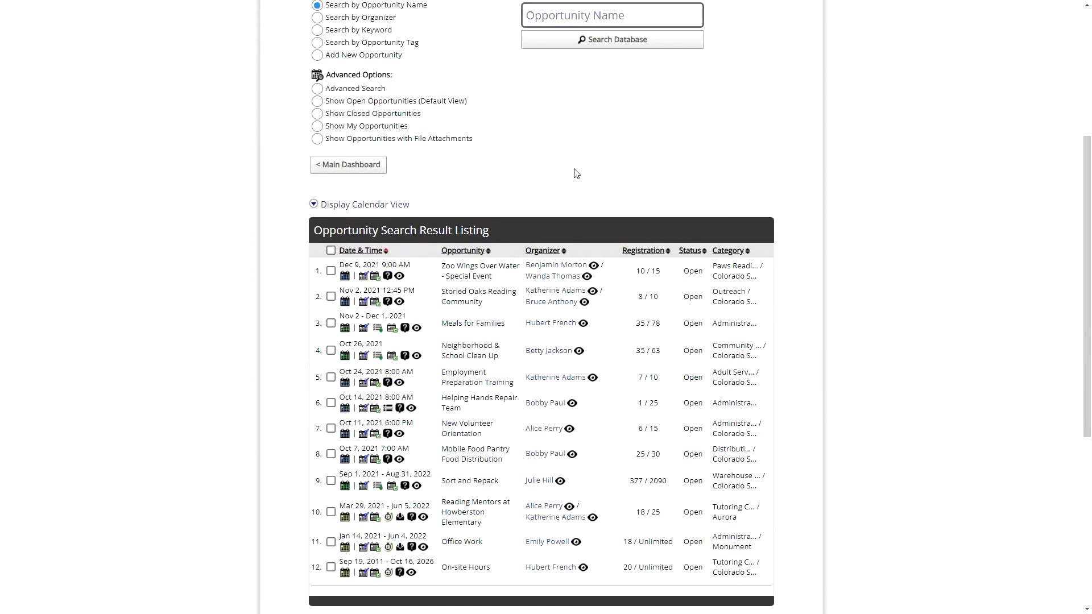
scroll(576, 174, up, 2)
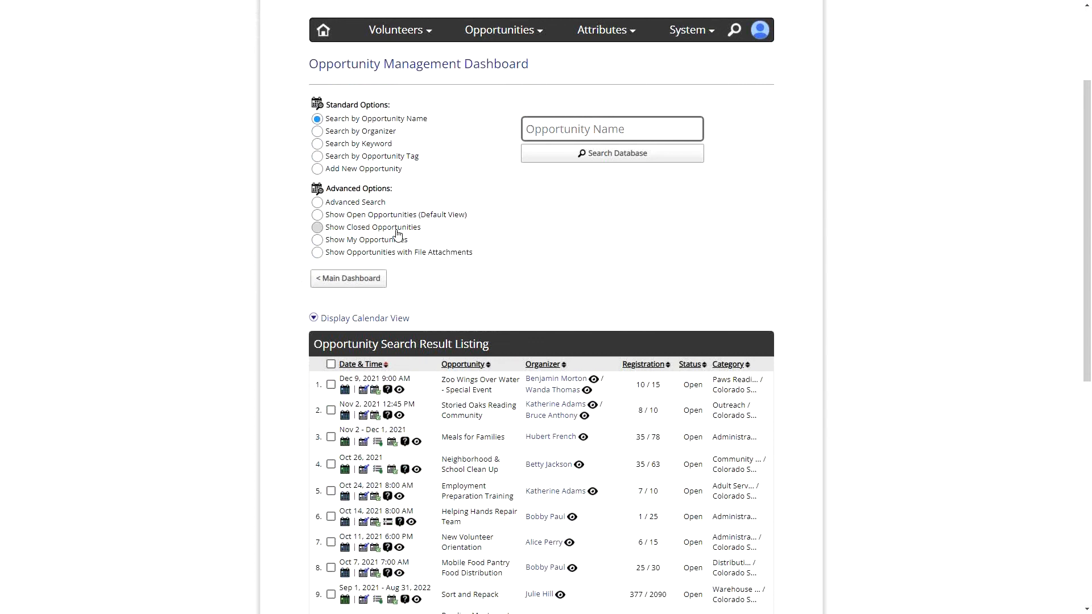
click(391, 444)
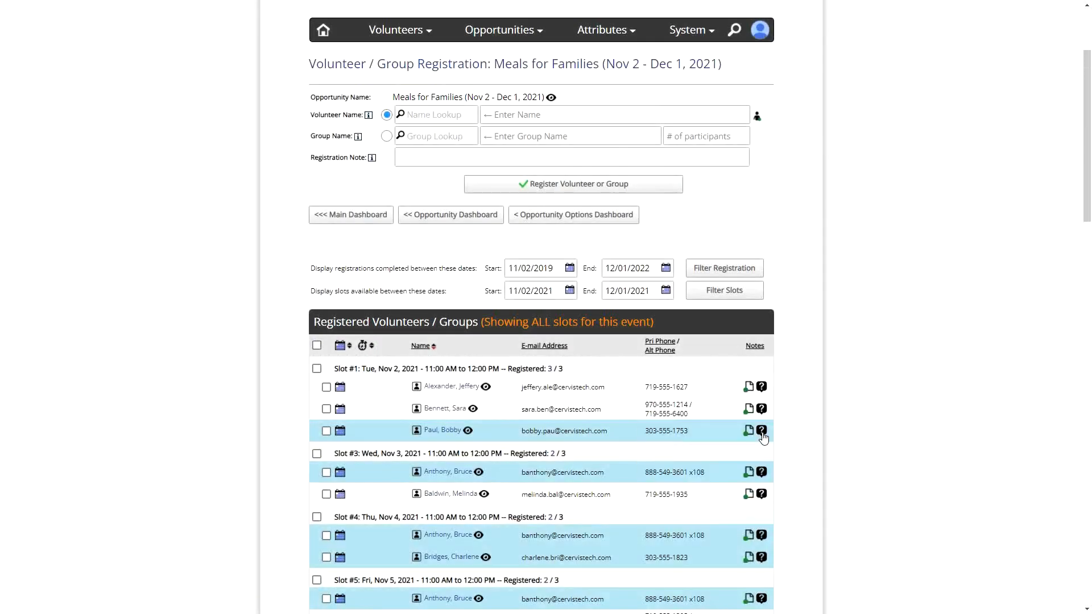
Open the first volunteer in Slot #1, examine their registration history for custom question entries, and return to the Main Dashboard
click(473, 385)
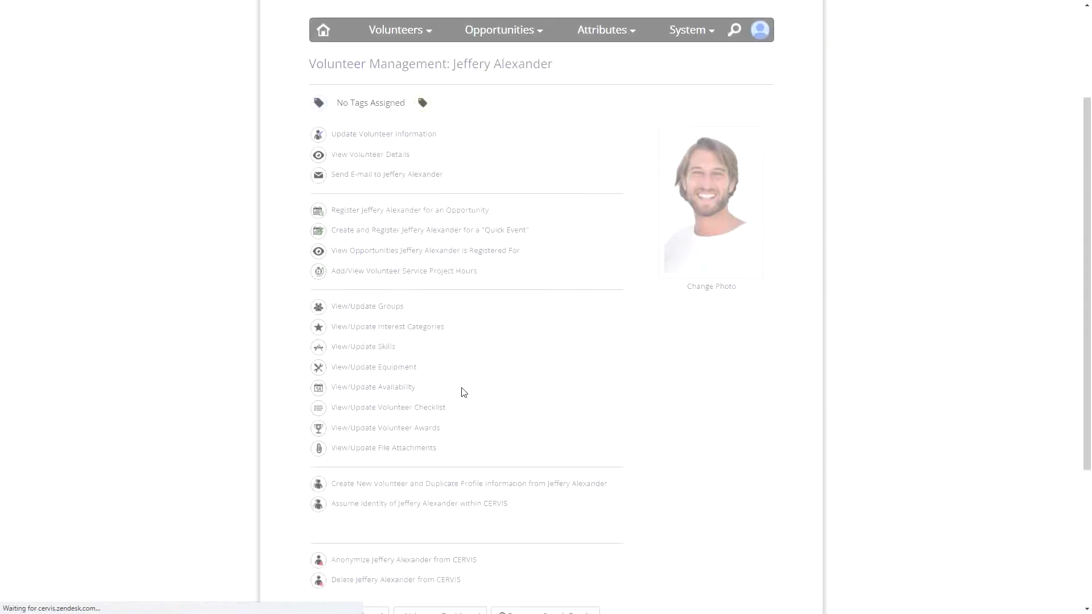
click(390, 252)
scroll(637, 370, down, 3)
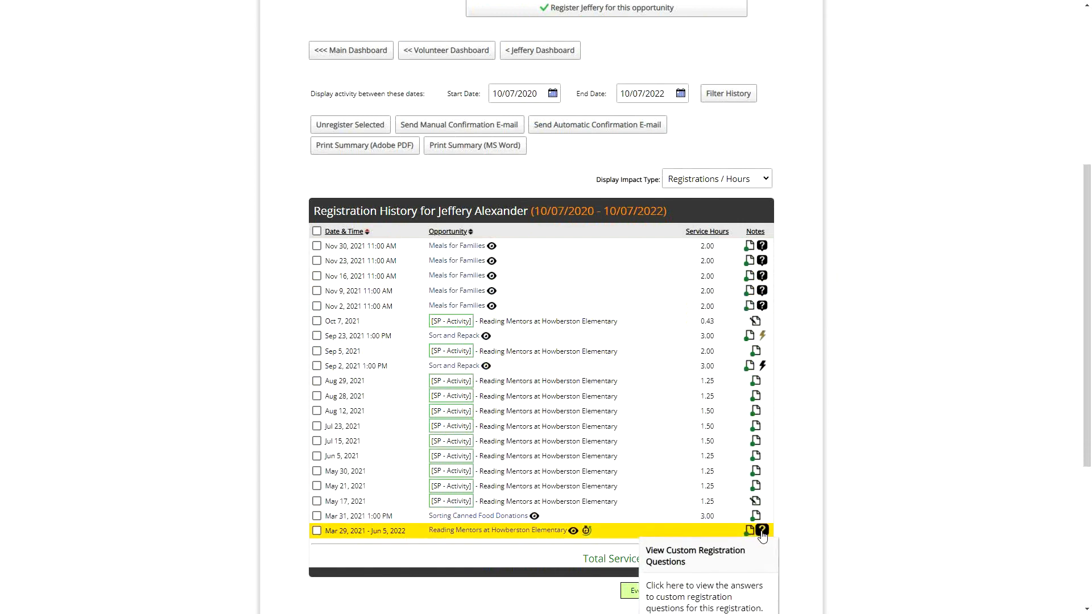
scroll(848, 237, up, 2)
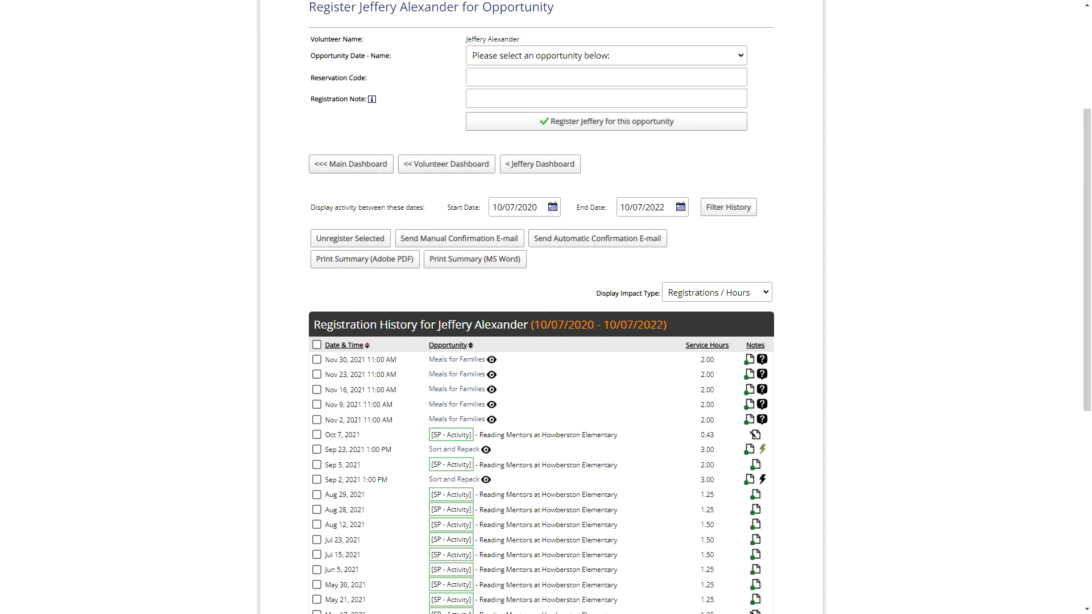
click(335, 164)
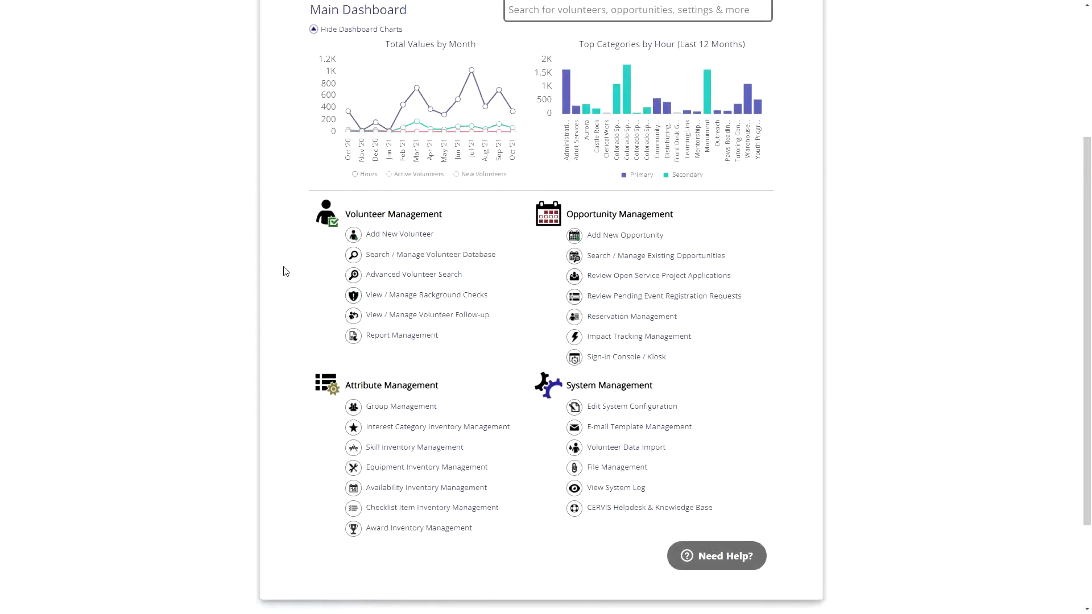
Search CERVIS Customer Support for "Time slot" and view its email contact form without sending a request
scroll(285, 271, up, 3)
scroll(312, 278, down, 5)
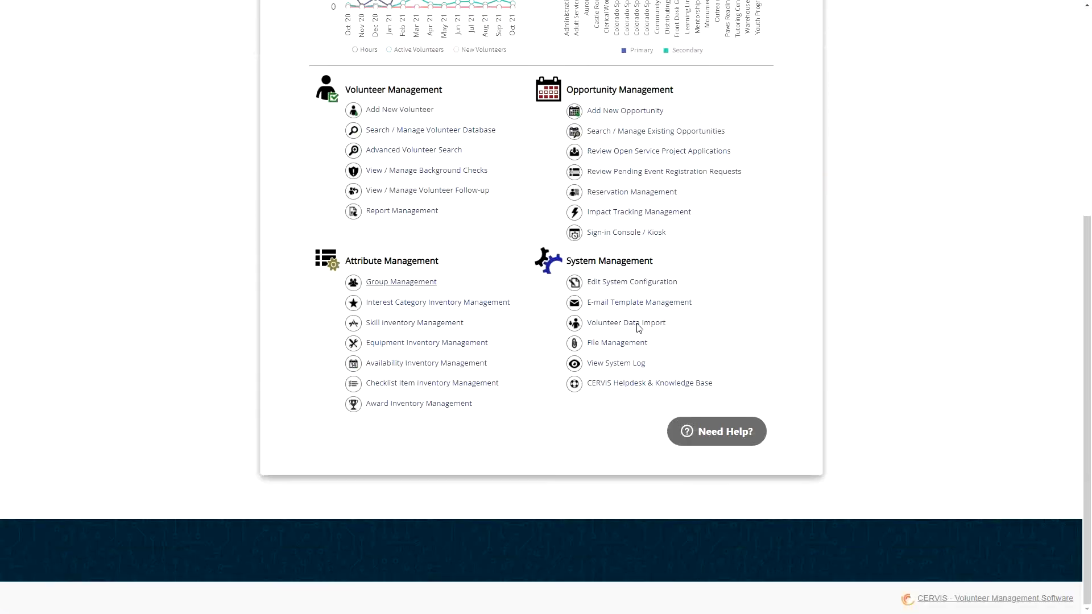
click(728, 432)
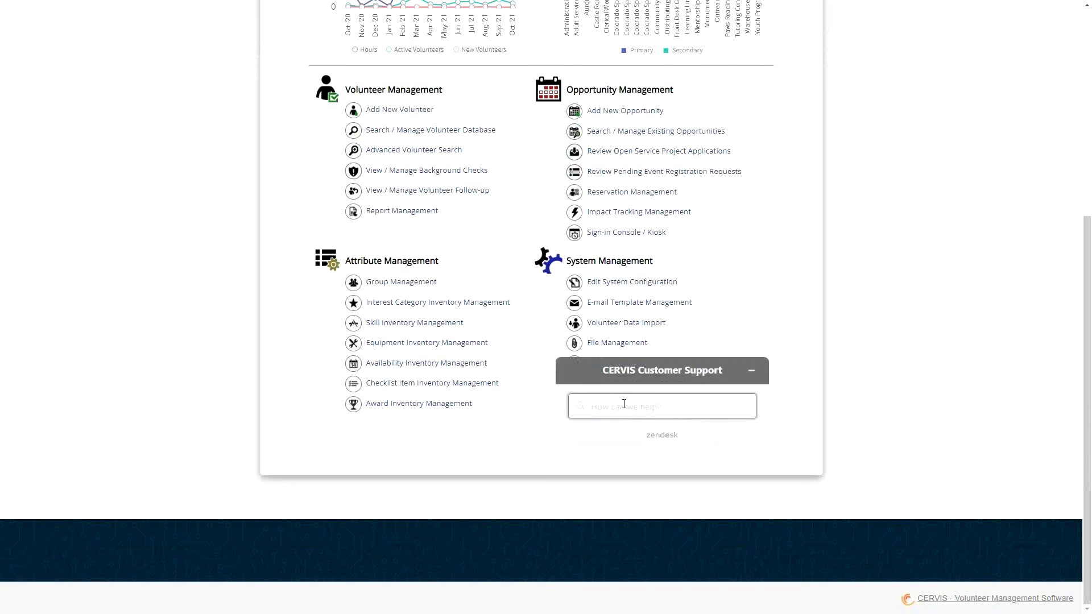
text(Time slots)
key(BackSpace)
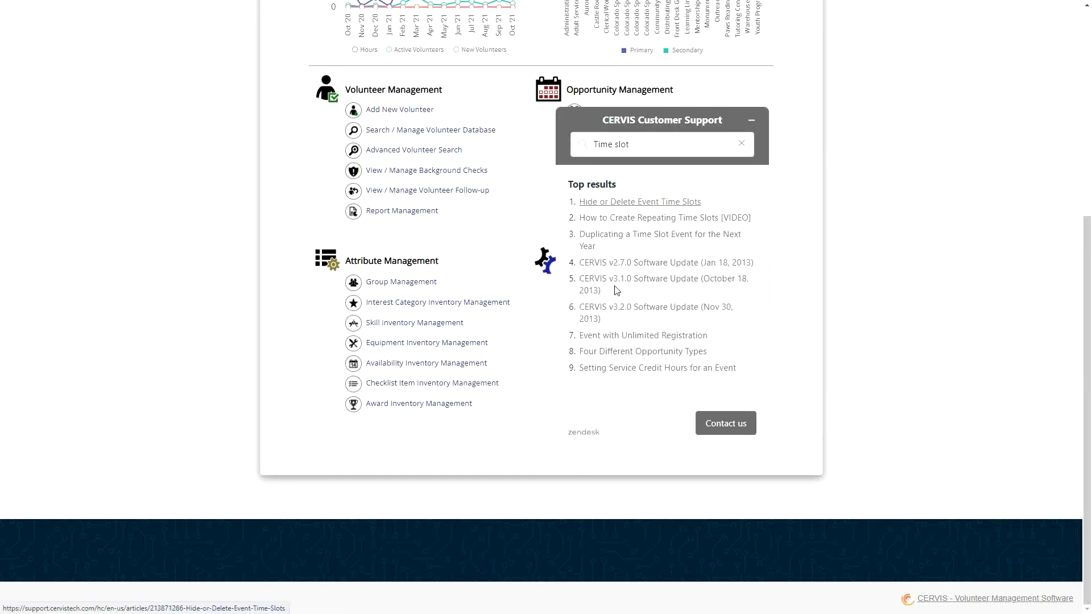
click(720, 432)
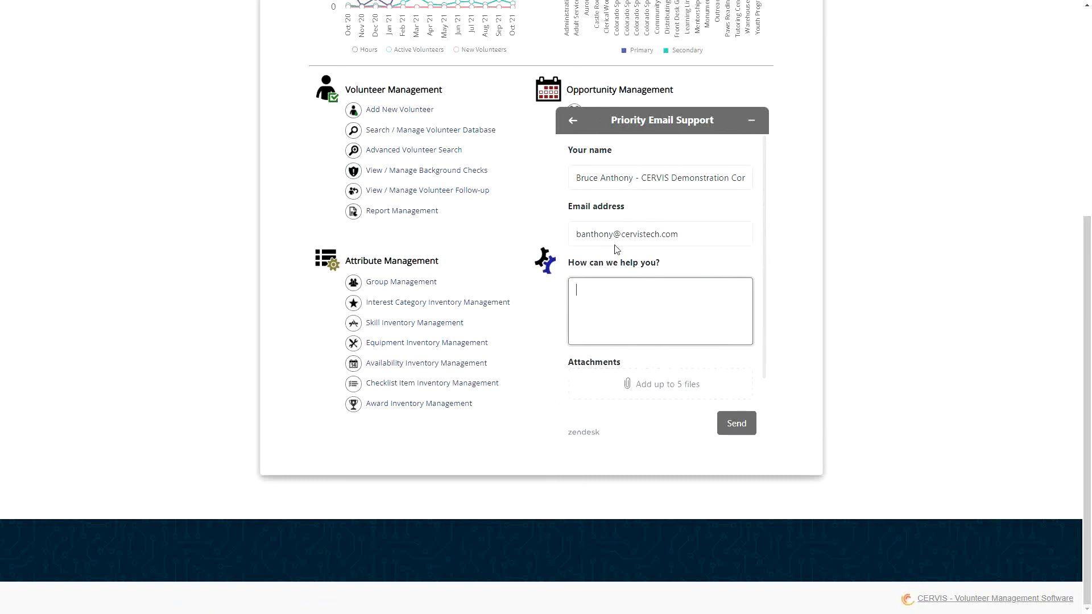
click(751, 120)
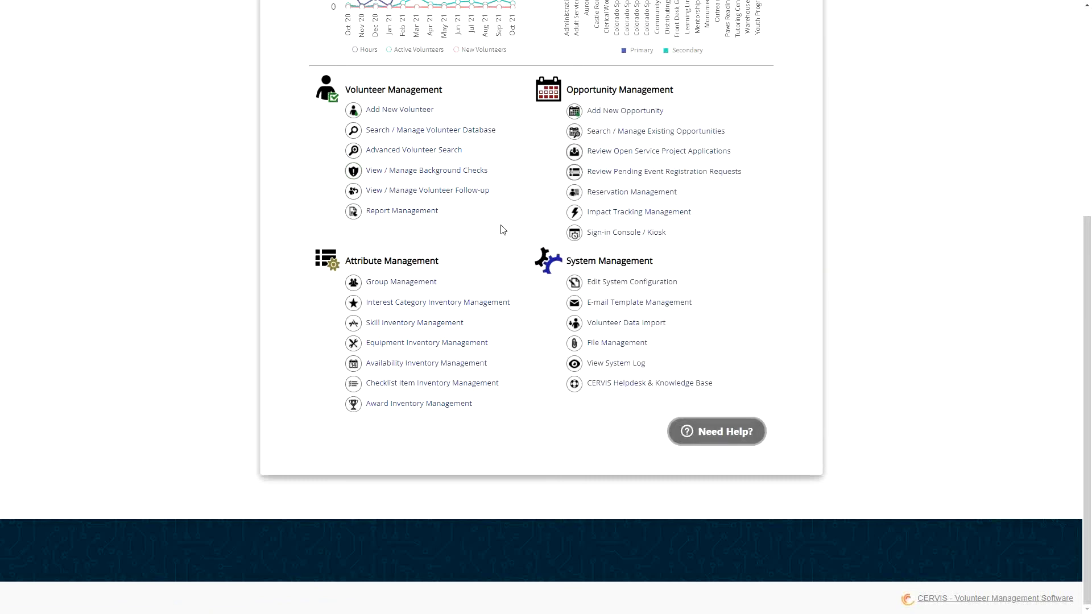